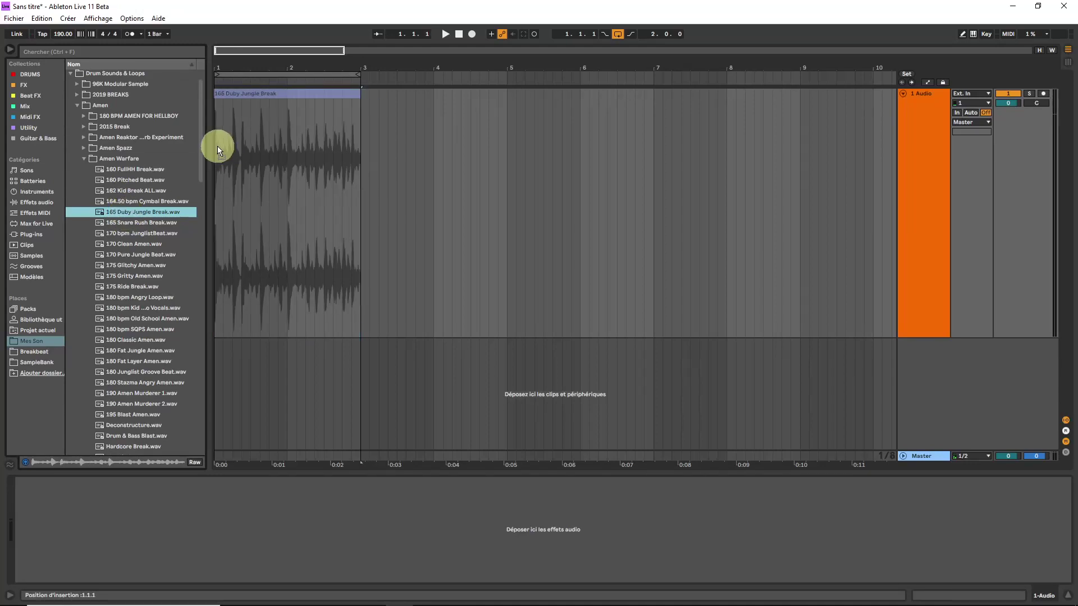
- Play the 165 Duby Jungle Break clip and lower its track volume to -2.0 dB
drag(223, 50, 223, 50)
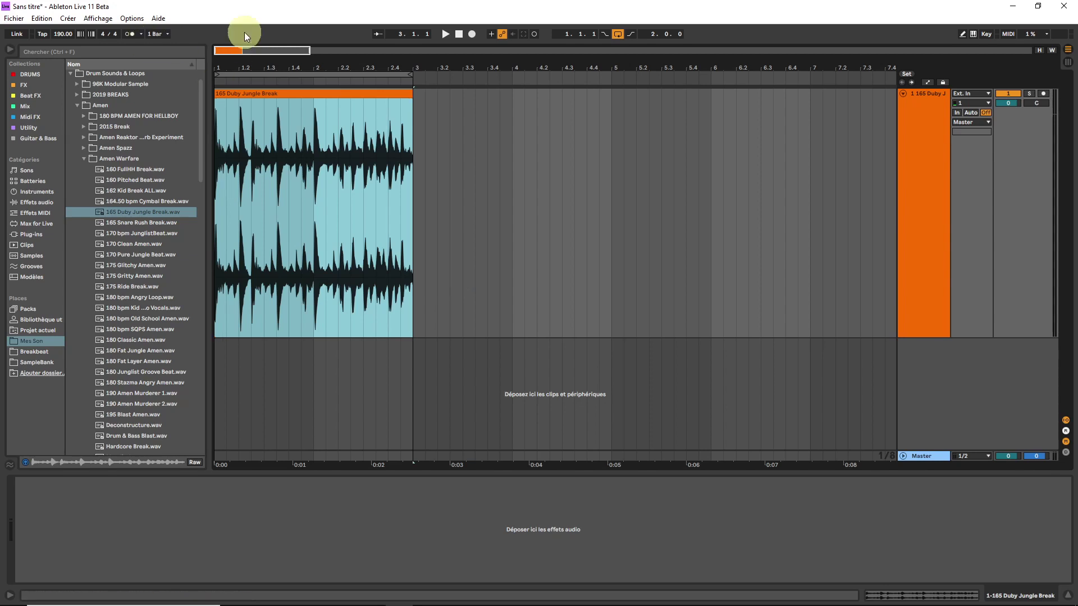
drag(221, 48, 220, 49)
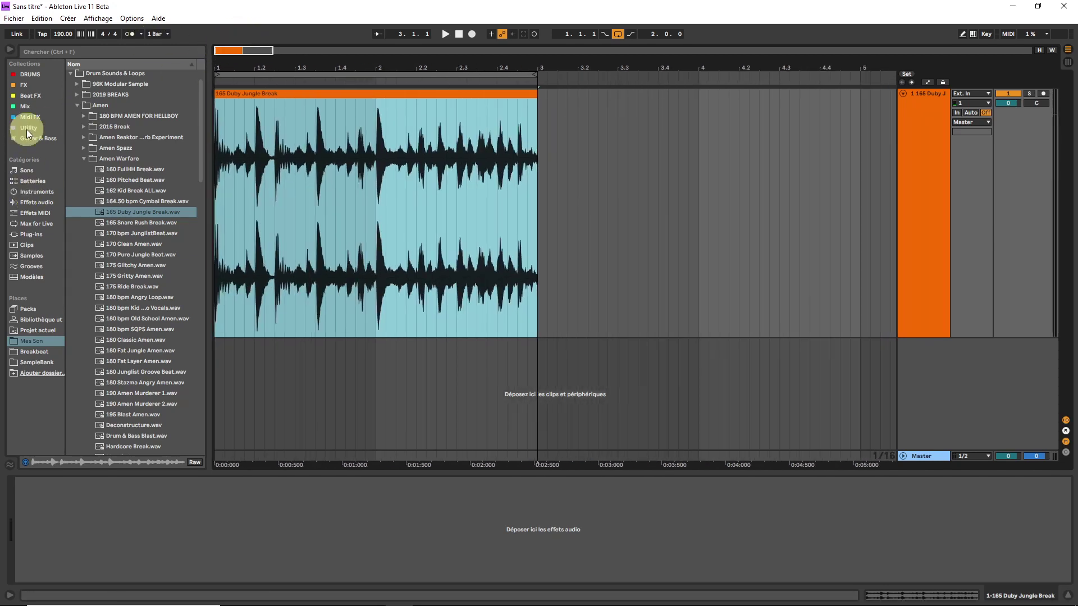
drag(218, 48, 224, 50)
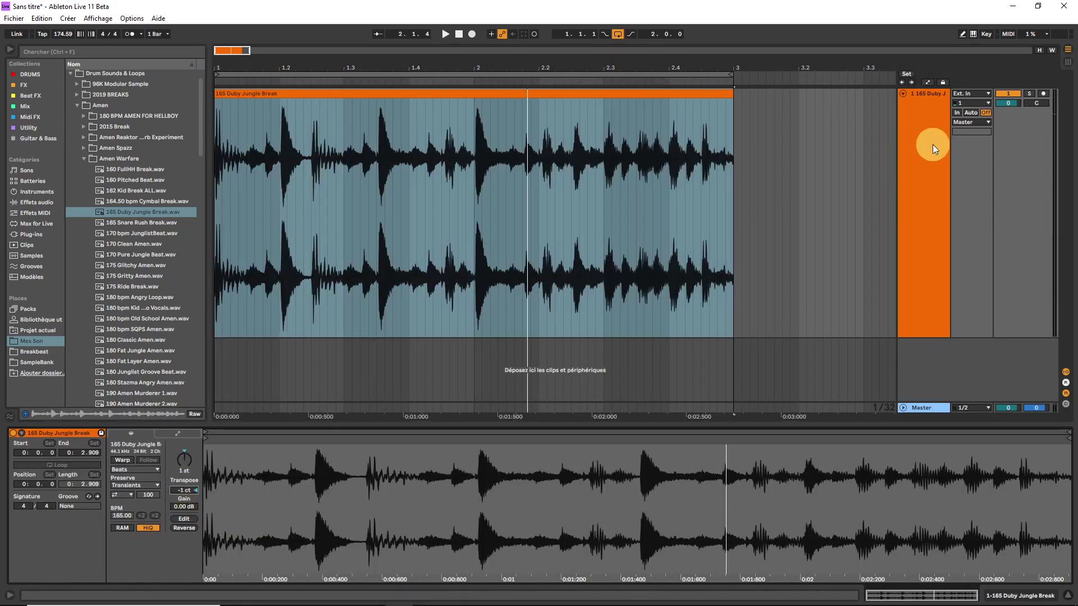
key(space)
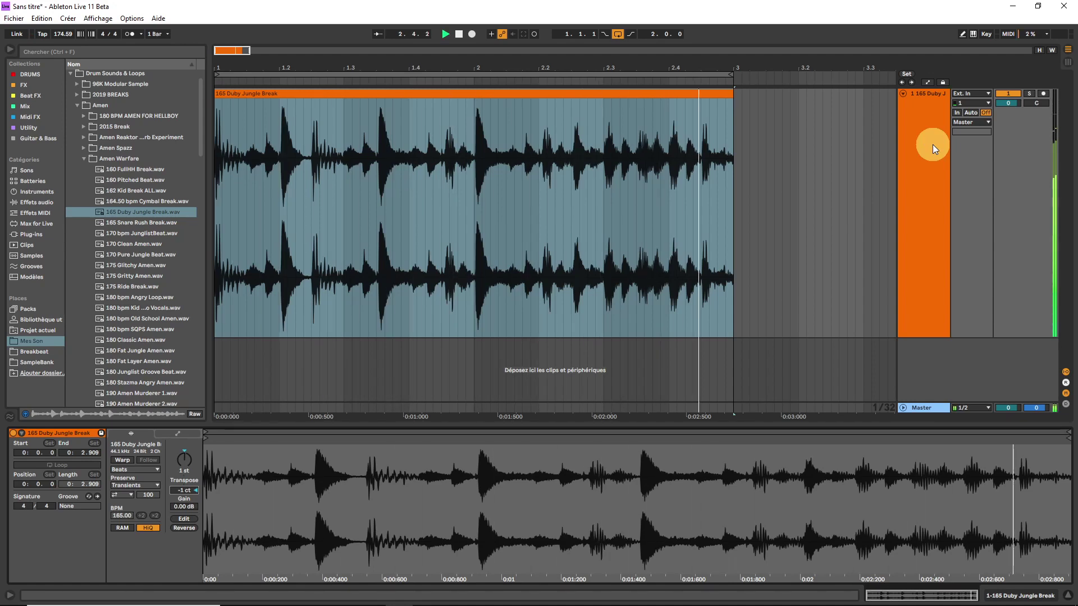
drag(1008, 102, 1008, 106)
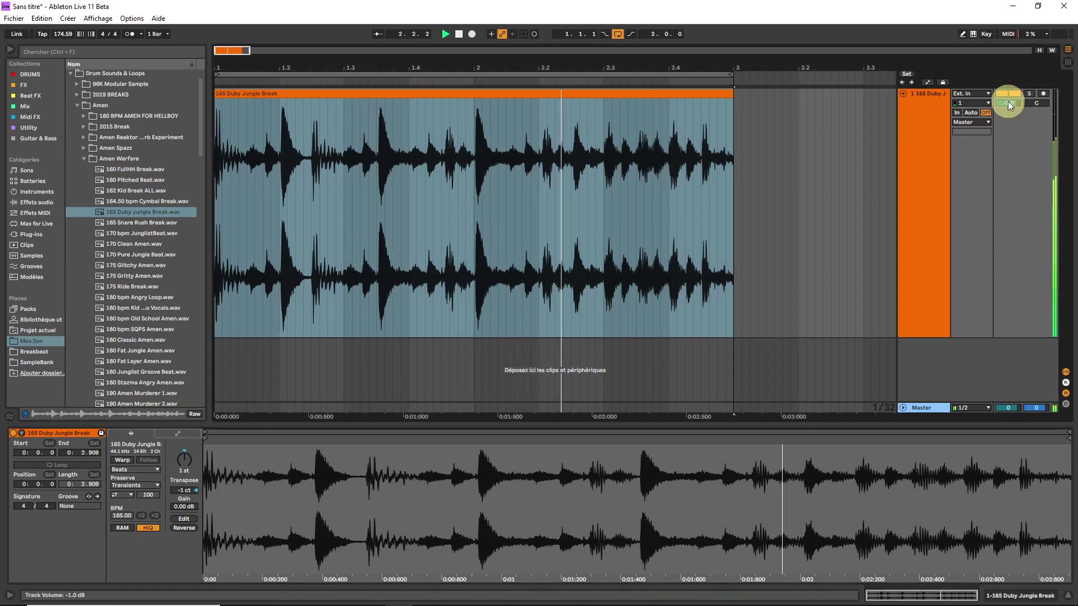
key(space)
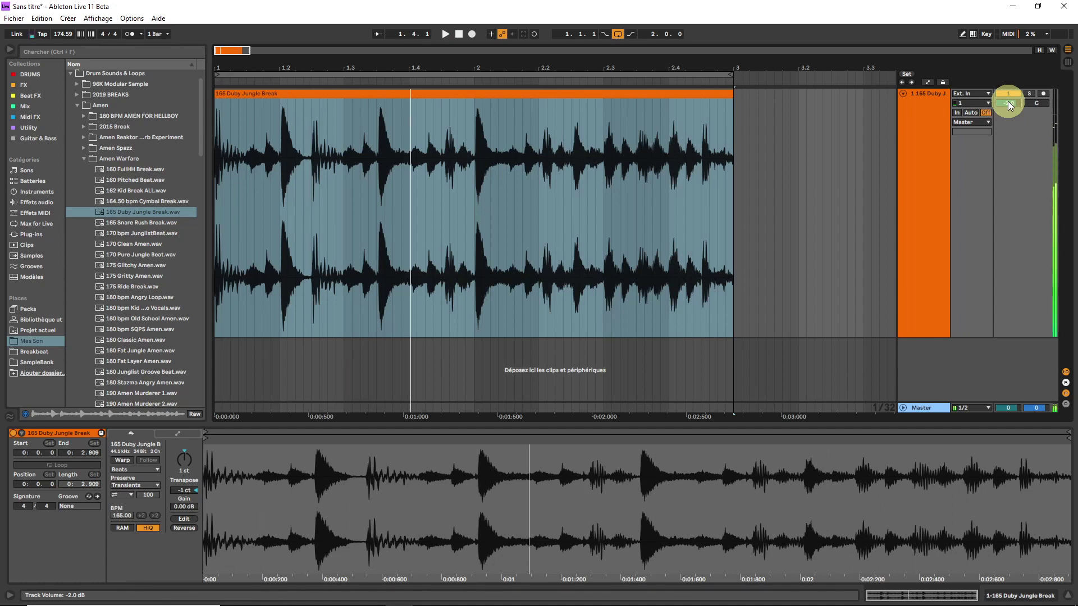
- Load dblue_Stretch.64 from the Beat FX collection onto the break's track, close its plug-in window and unfold its parameters
drag(219, 54, 221, 51)
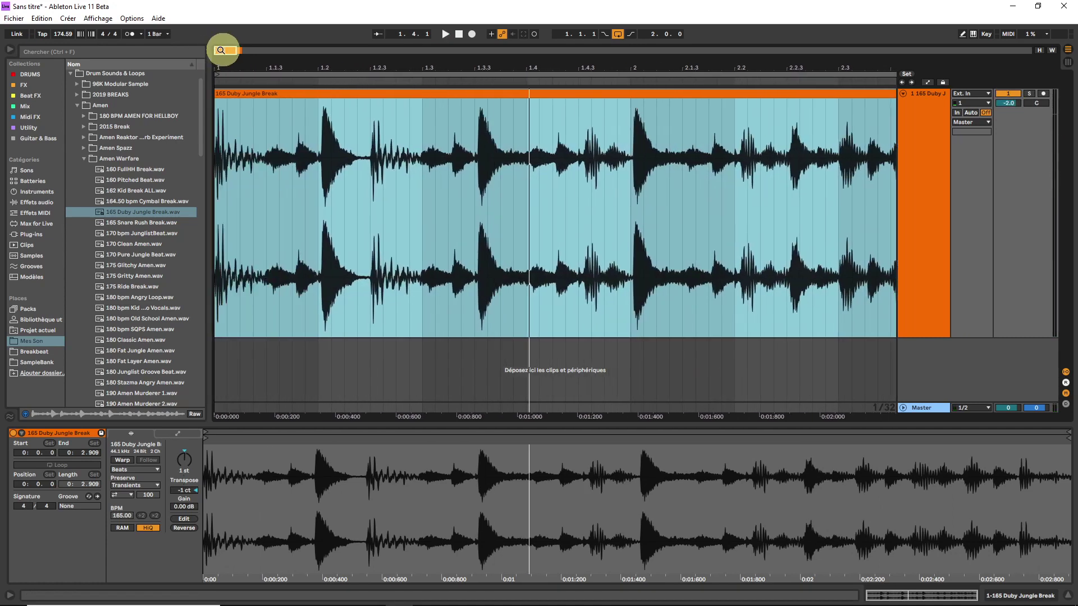
click(25, 96)
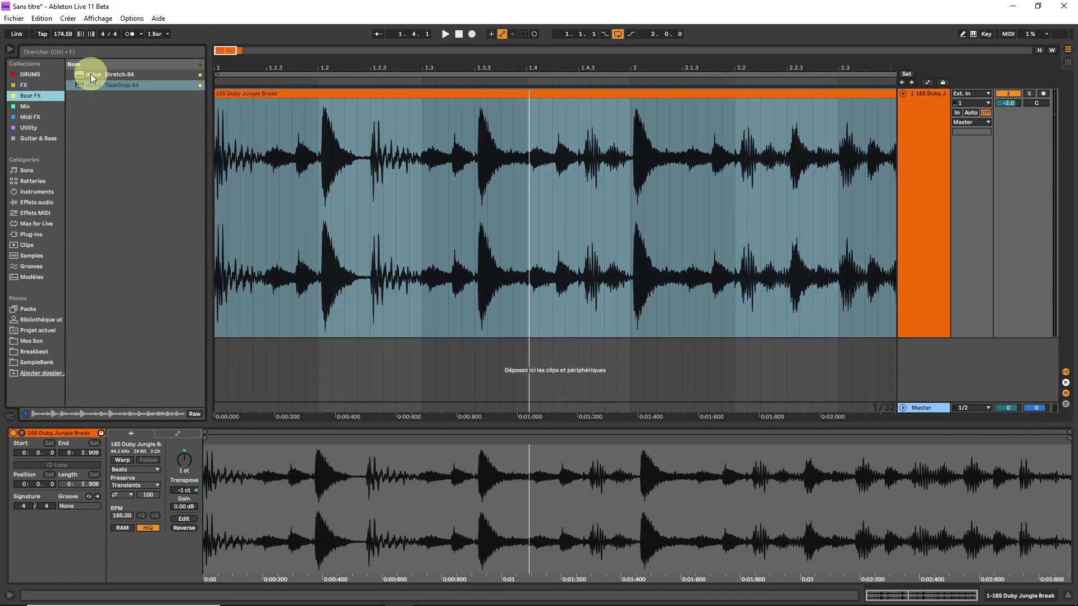
double_click(90, 74)
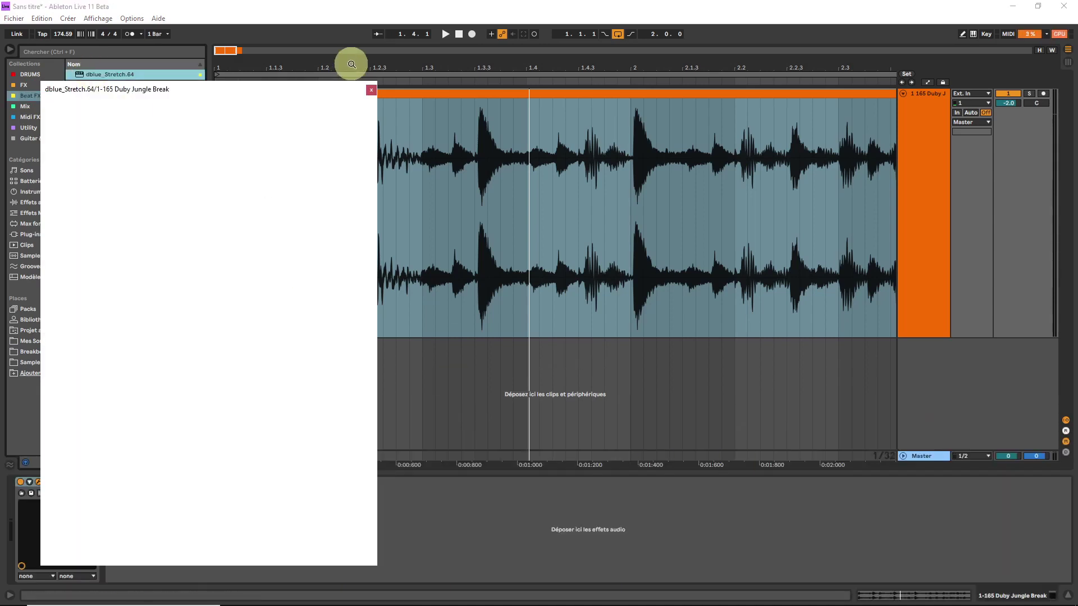
click(370, 89)
click(30, 481)
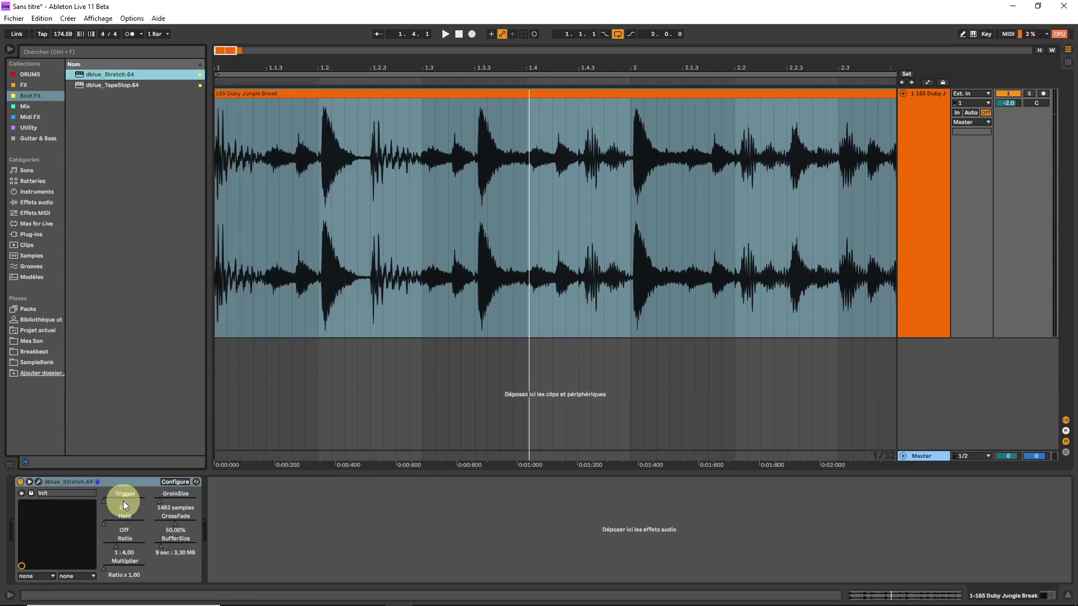
click(59, 481)
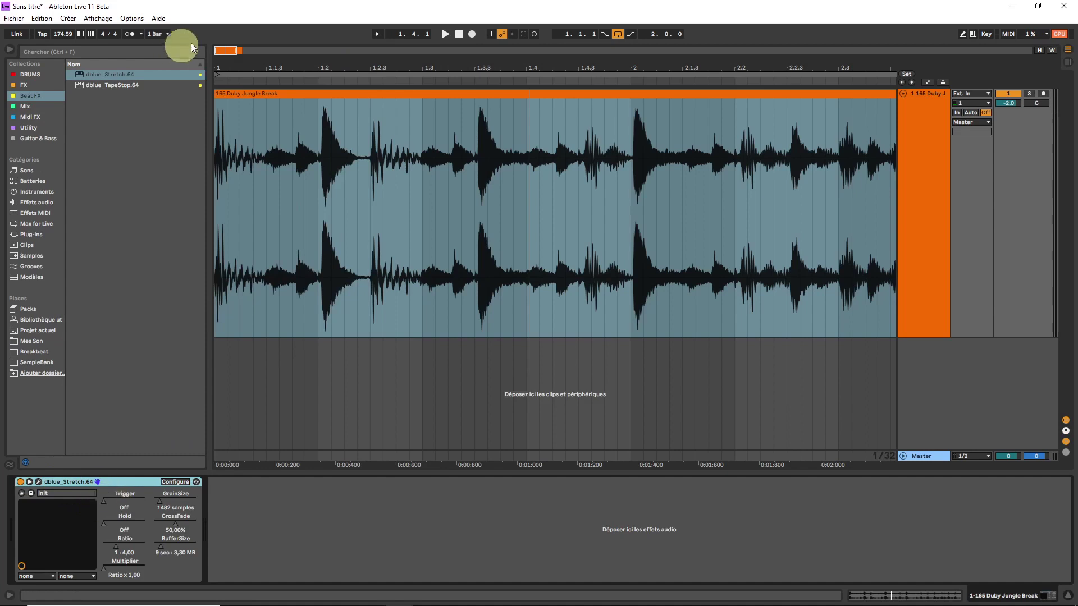
- Show the automation for dblue_Stretch's Trigger parameter on the track and audition the break with the effect
drag(221, 49, 223, 50)
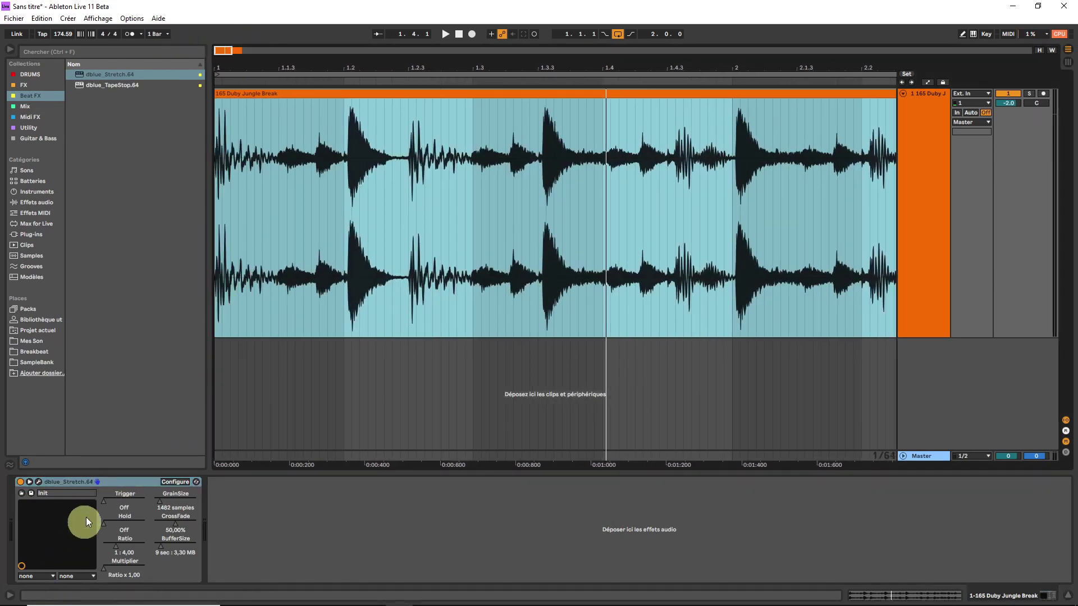
click(103, 507)
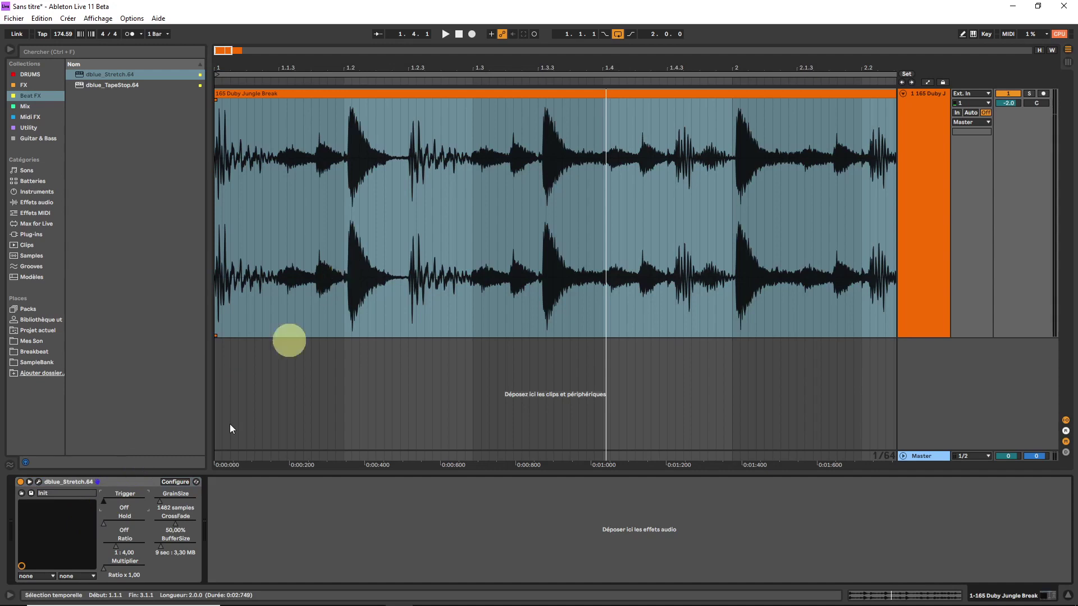
click(121, 497)
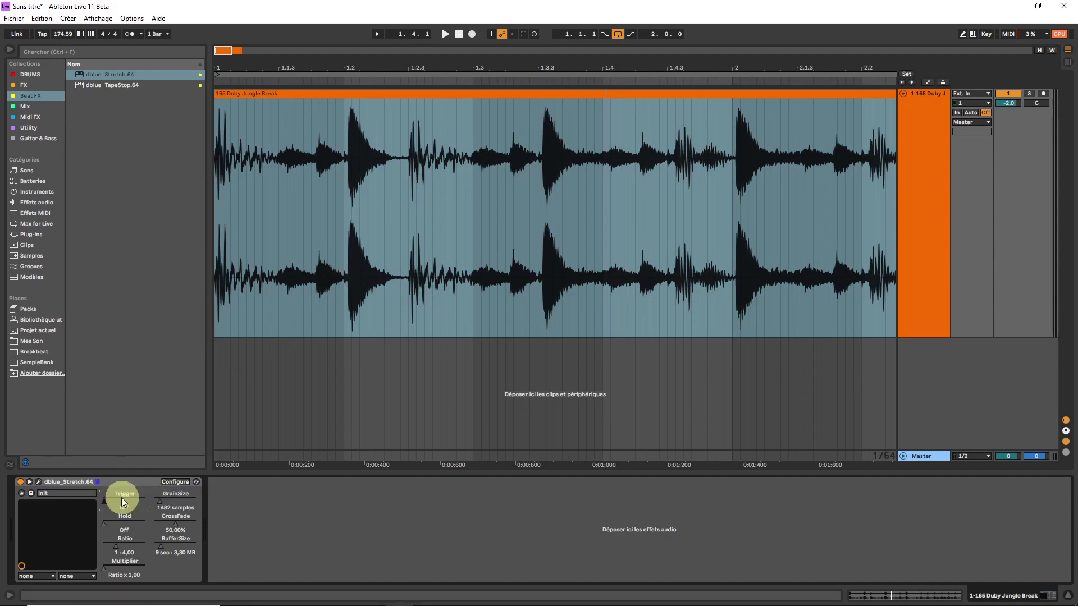
key(a)
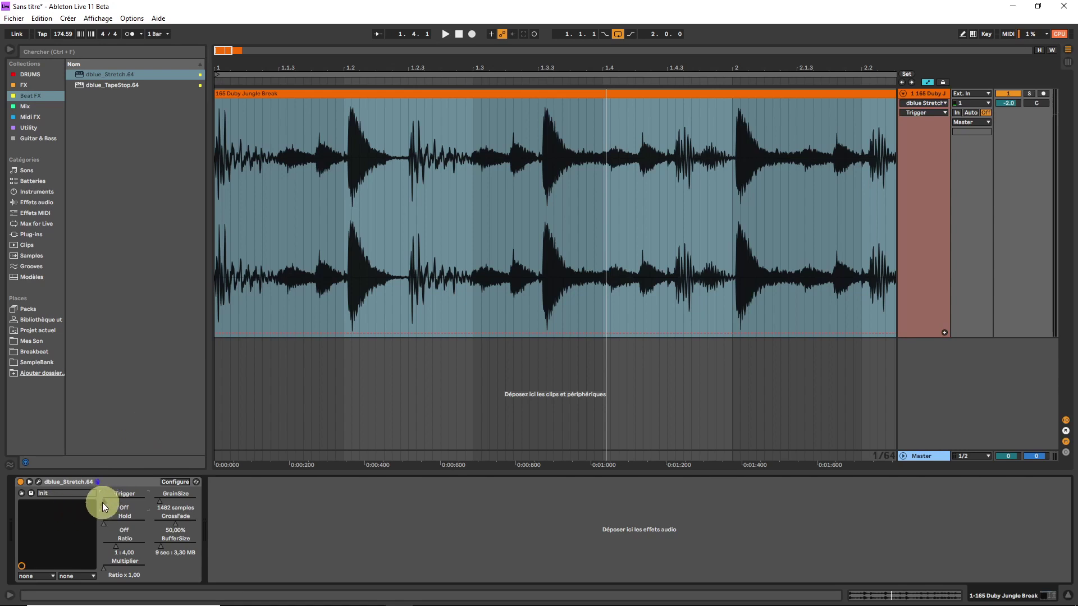
key(space)
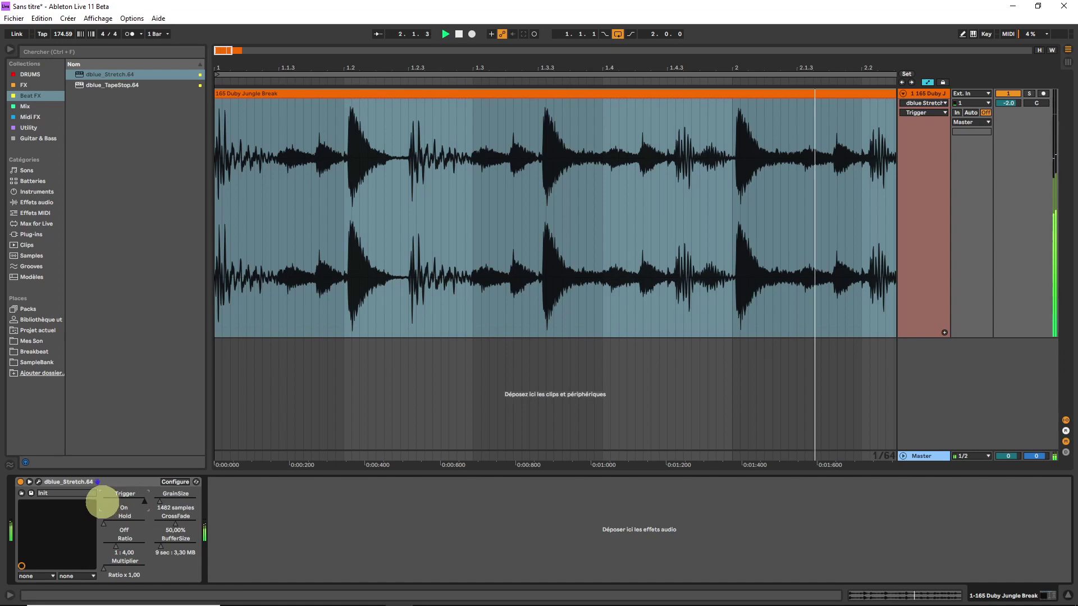
key(space)
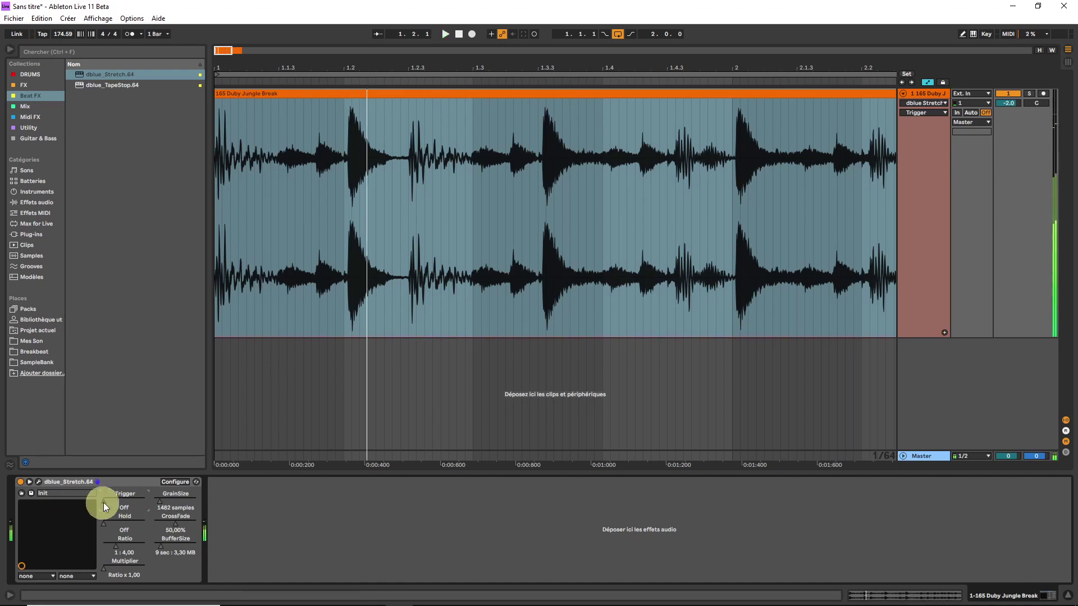
- Draw Trigger automation that switches on from 1.3.3 to 1.4 and again from just after 2 to 2.2
click(366, 200)
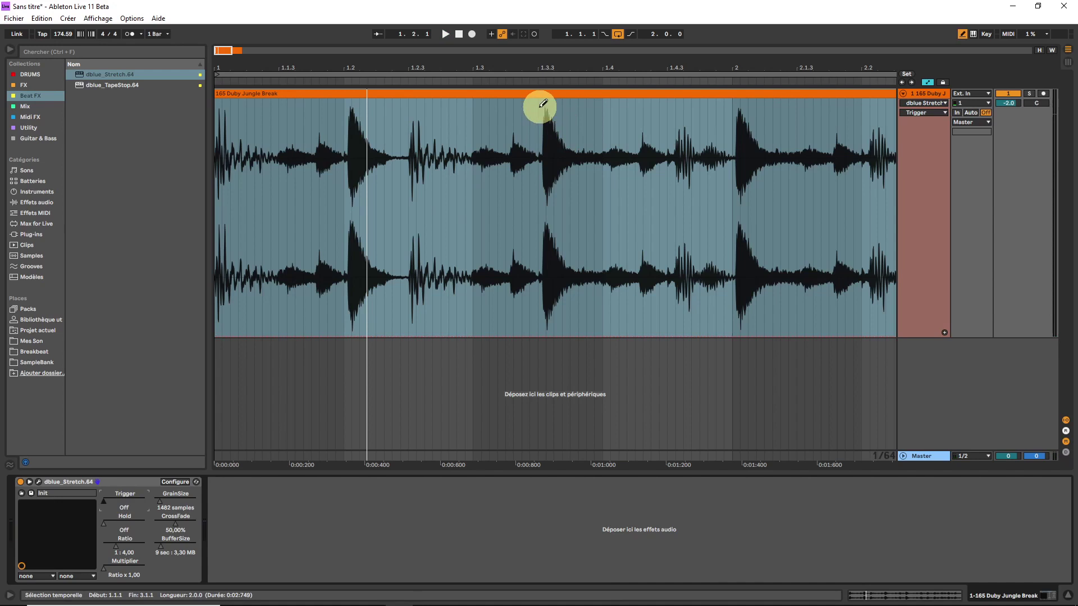
drag(545, 104, 608, 62)
click(610, 337)
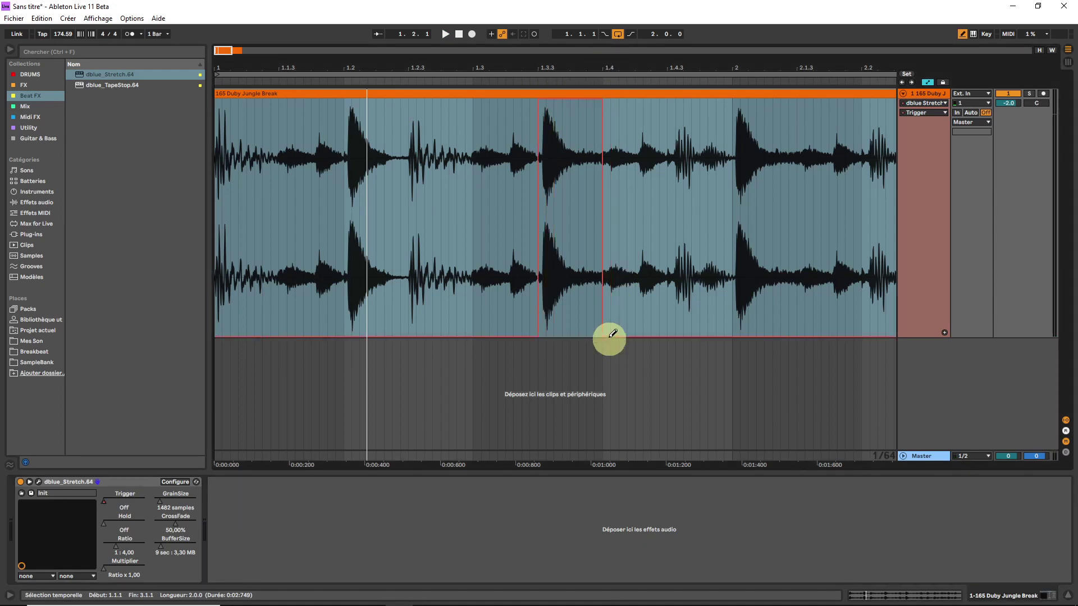
key(space)
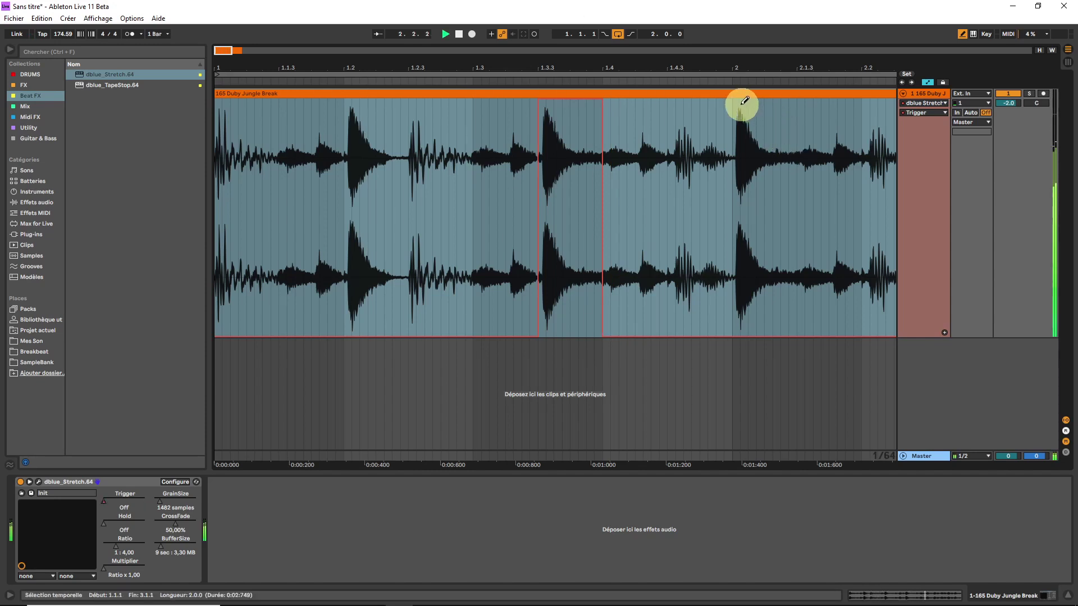
mouse_move(741, 104)
mouse_down()
mouse_move(808, 42)
mouse_move(880, 34)
mouse_up()
mouse_move(866, 322)
mouse_down()
mouse_move(872, 360)
mouse_move(885, 365)
mouse_up()
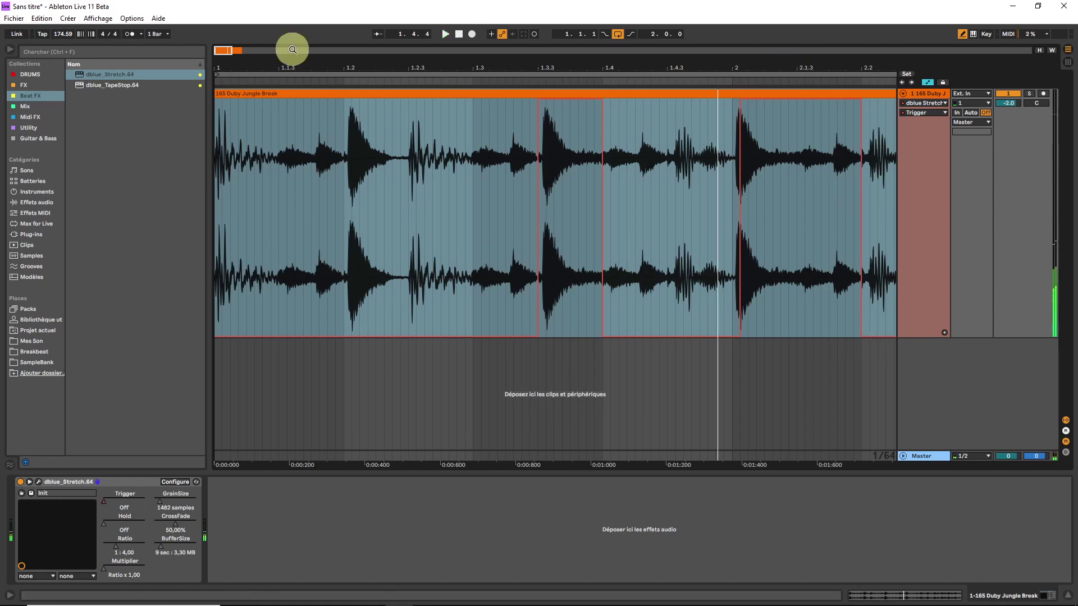
- Shorten the first Trigger pulse so it starts just after the snare's attack past 1.3.3, and play the break
drag(229, 48, 230, 54)
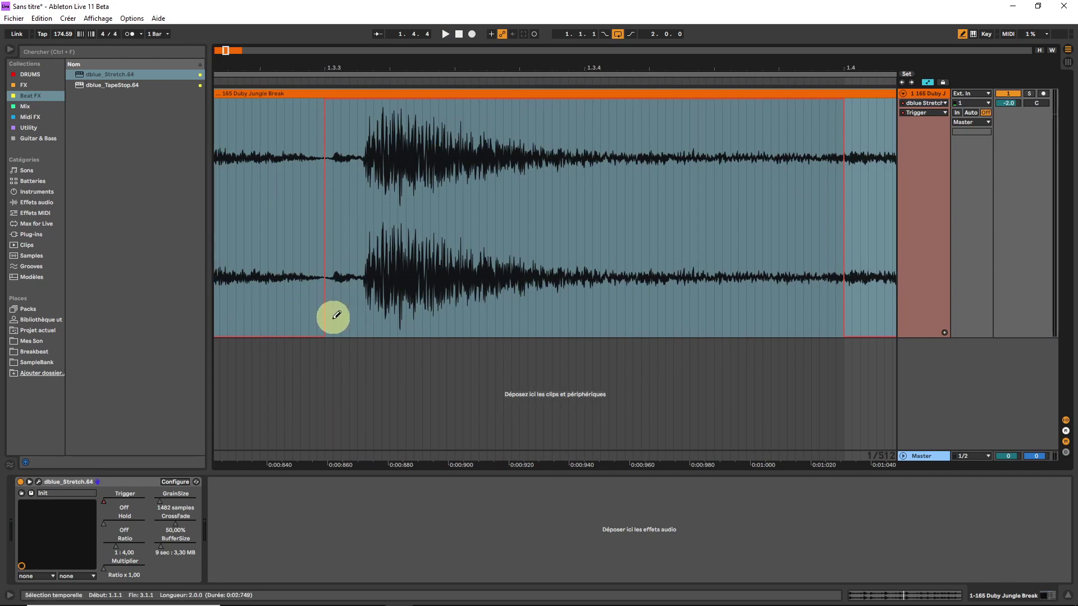
drag(327, 336, 373, 374)
drag(388, 333, 388, 335)
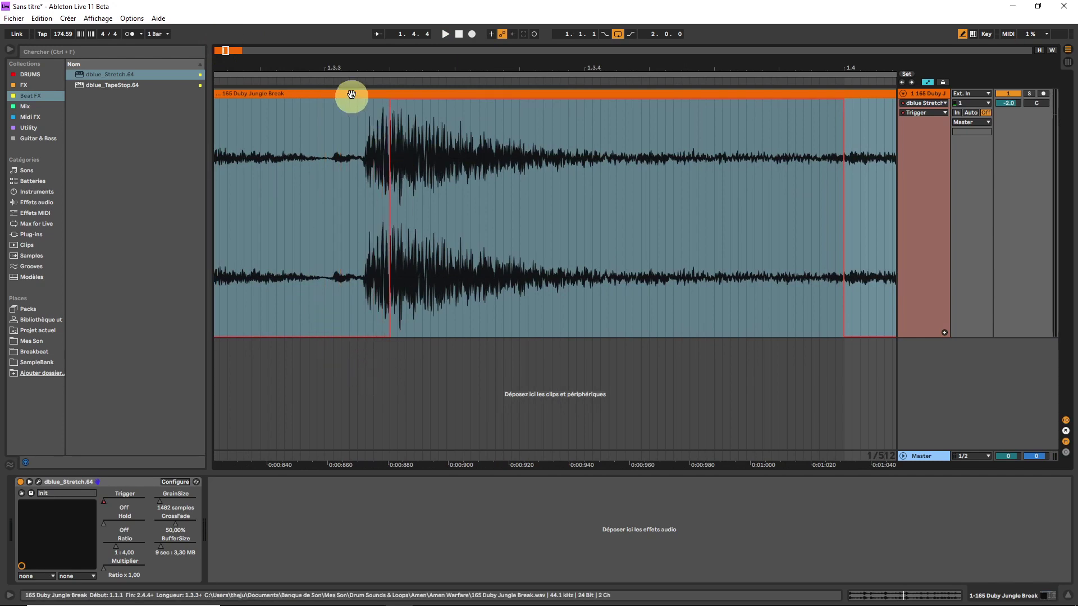
drag(225, 50, 225, 50)
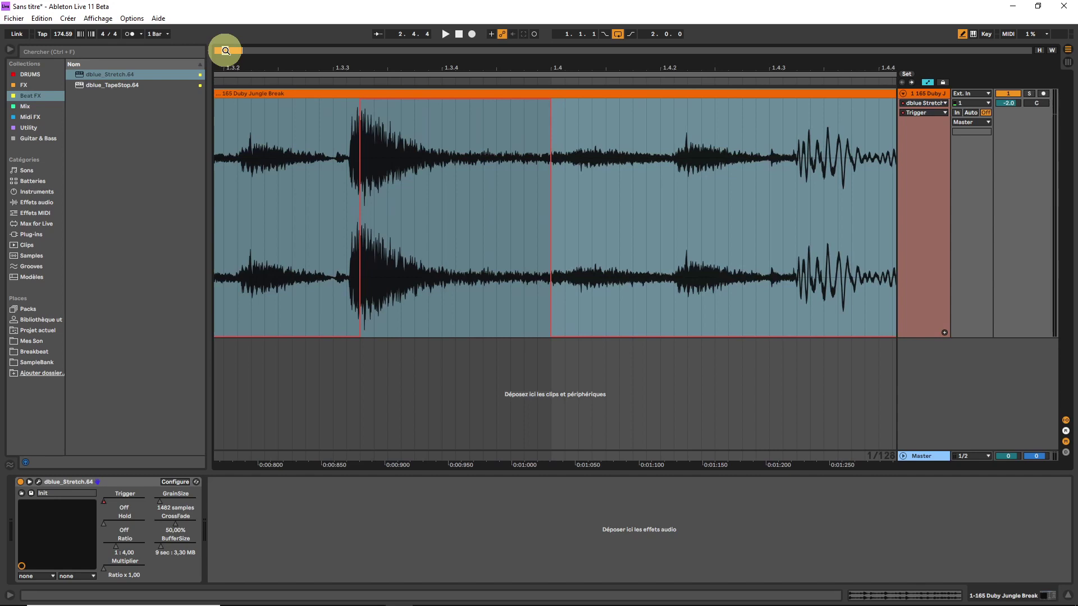
drag(226, 50, 226, 50)
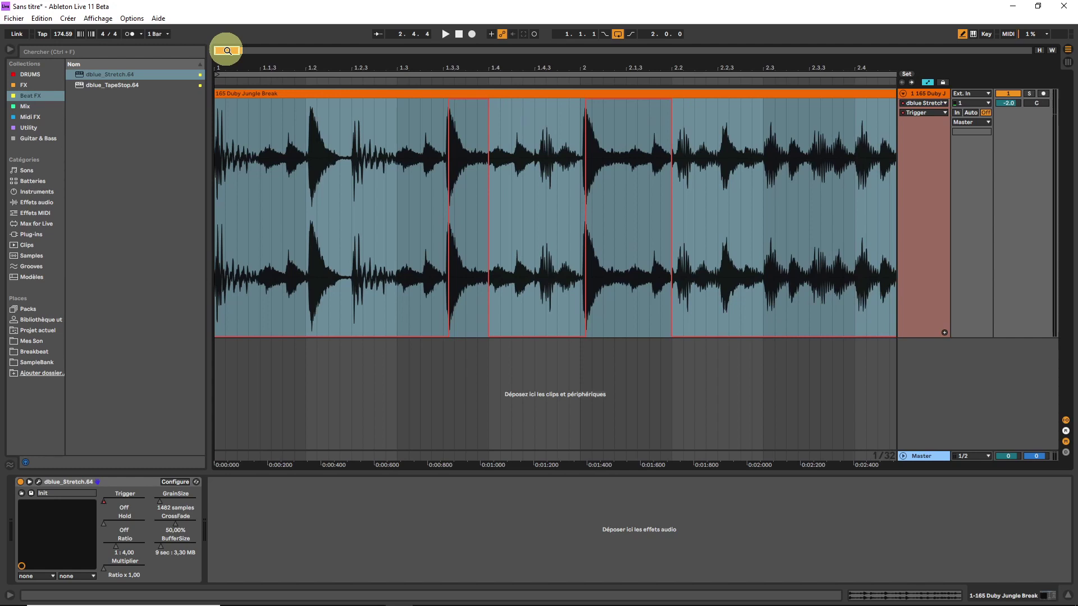
key(space)
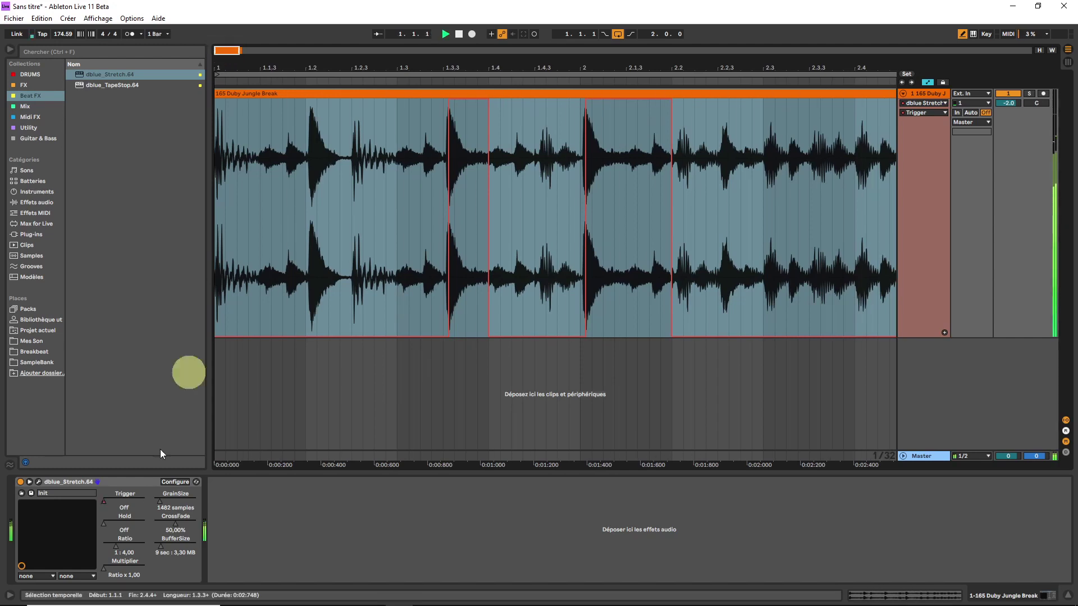
- Automate dblue_Stretch's Ratio to rise to 0.63 just before the snare at 1.3.3 and hold that level
click(115, 547)
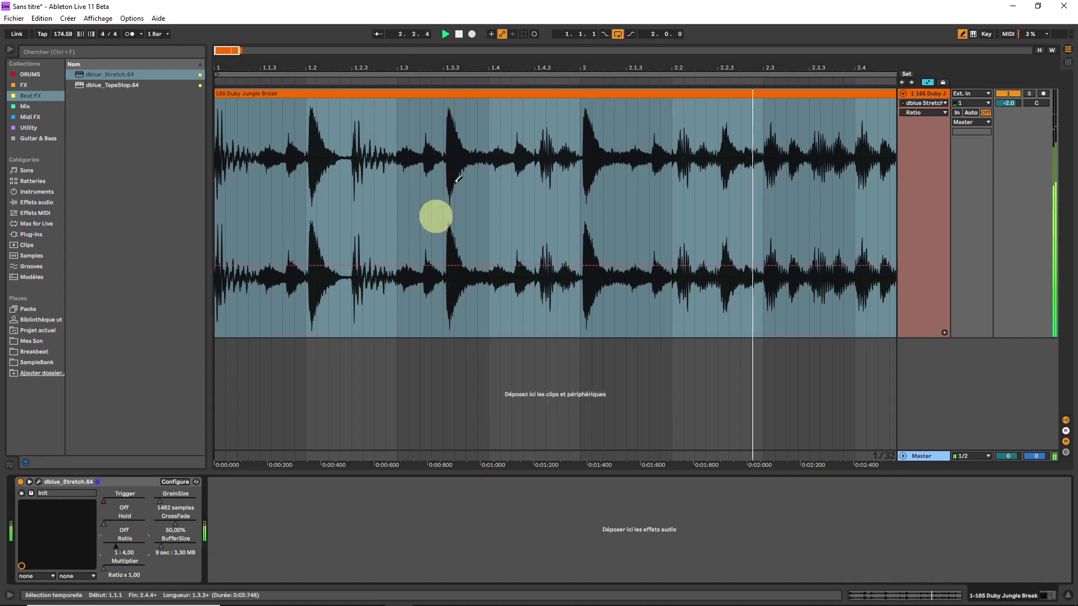
click(401, 262)
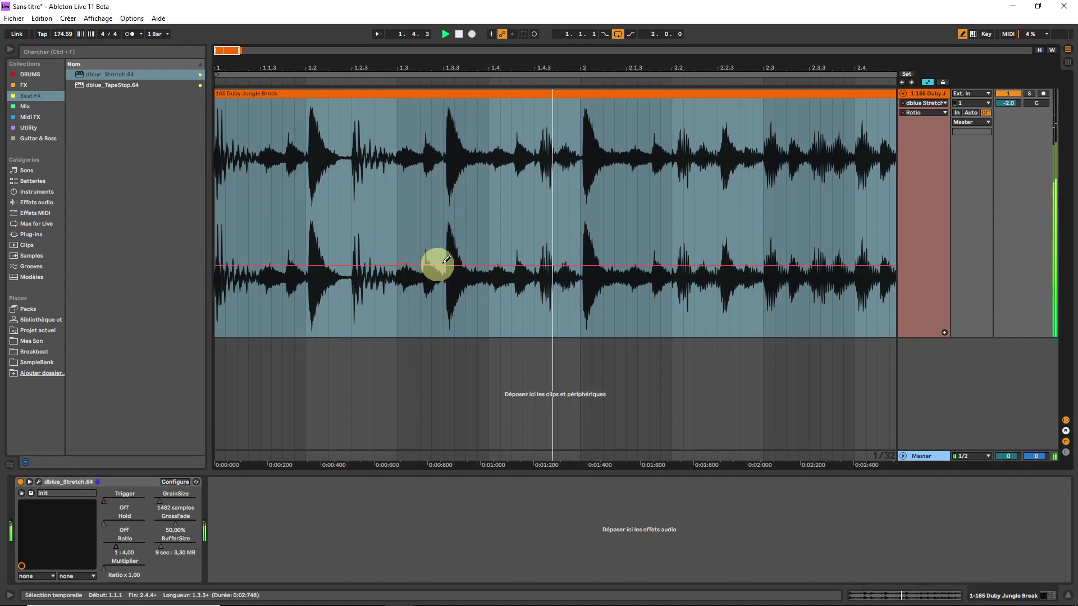
key(b)
drag(447, 264, 444, 188)
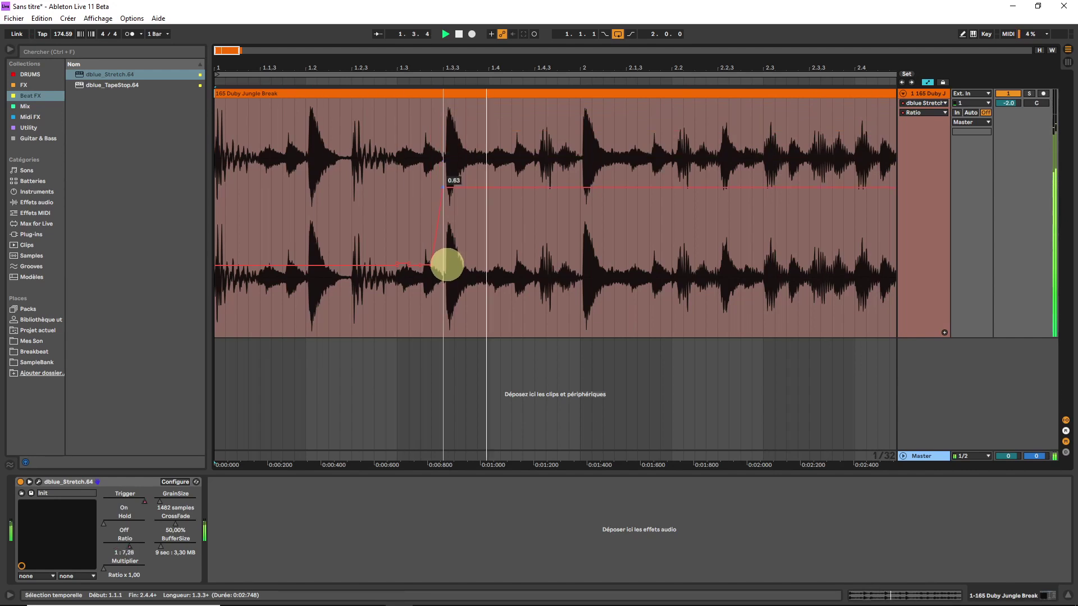
drag(443, 187, 443, 186)
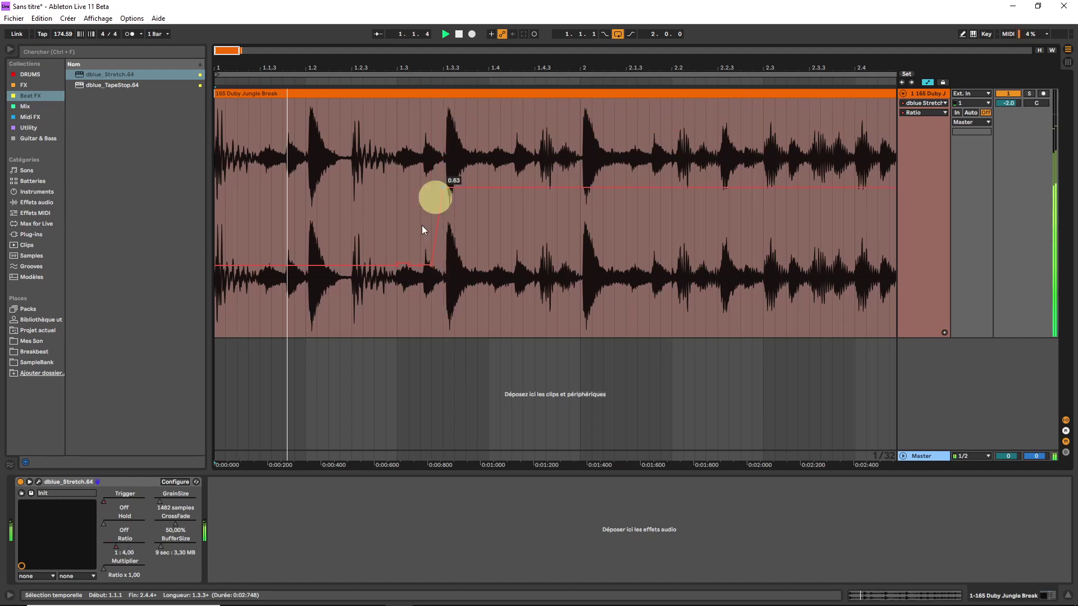
- Show the Multiplier automation and raise its whole line to Ratio x 1,54
click(106, 548)
click(106, 567)
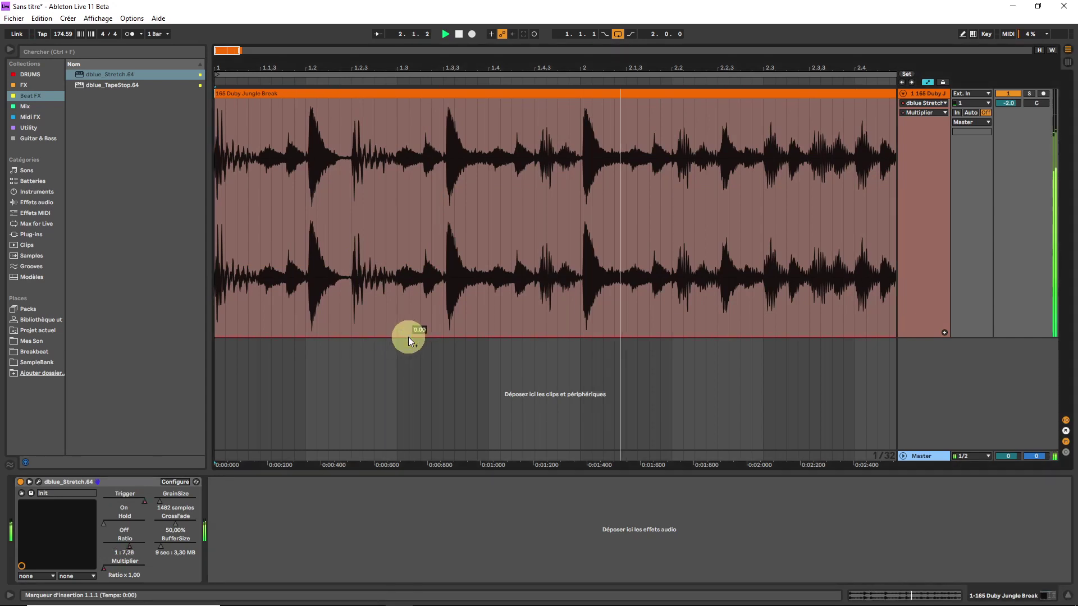
mouse_move(409, 337)
mouse_down()
mouse_move(419, 148)
mouse_move(410, 332)
mouse_up()
- Shape the GrainSize automation to fall from 1.3.3 to 0.03 at 1.4, hold until 2, and climb to 4726 samples at 2.2
click(163, 501)
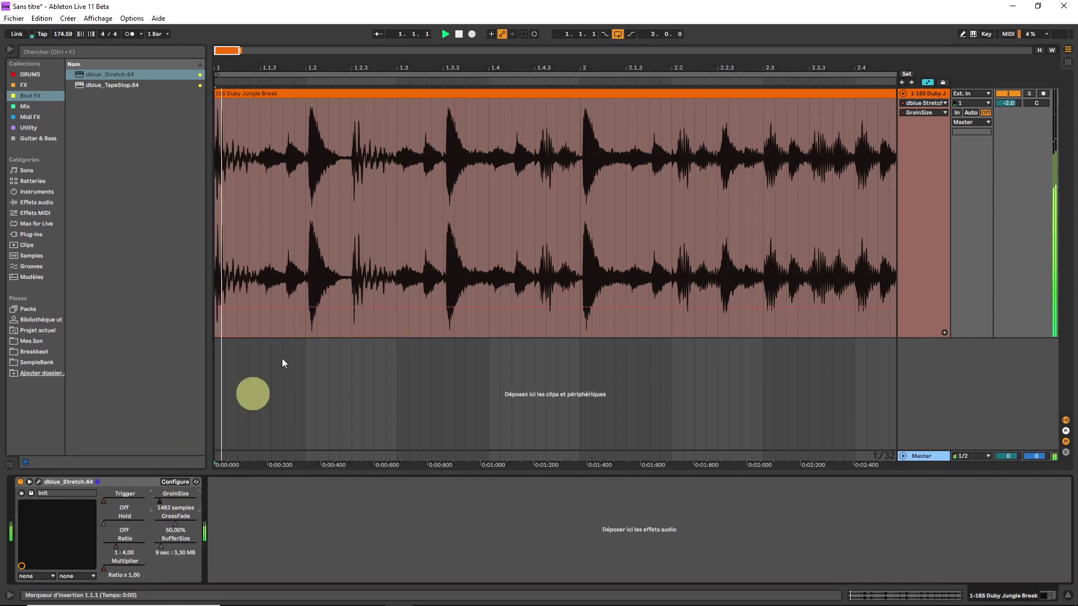
click(442, 307)
drag(450, 308, 488, 322)
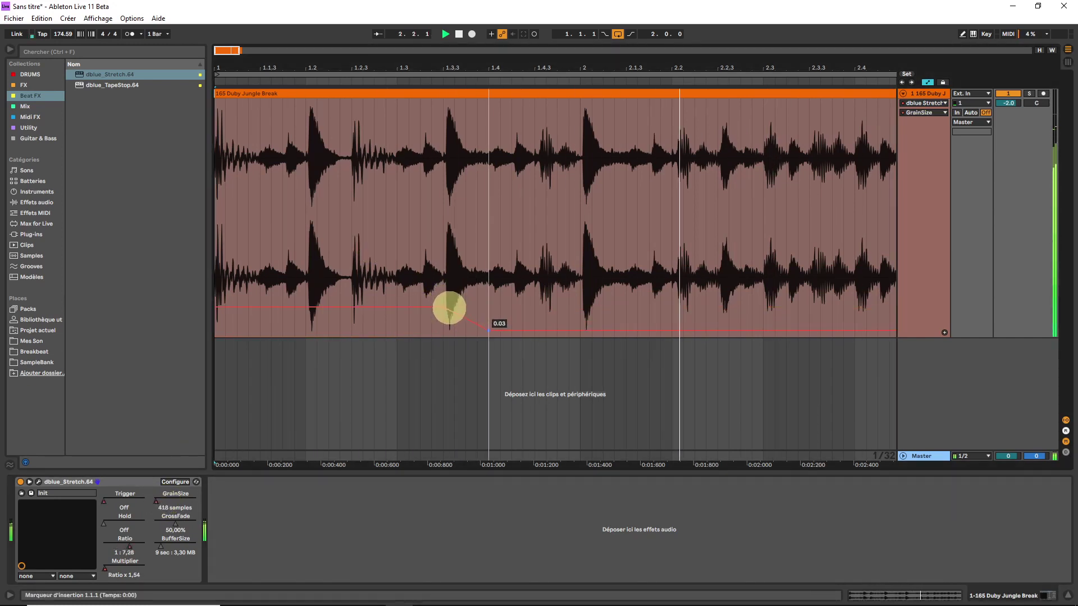
drag(570, 321, 668, 237)
click(581, 331)
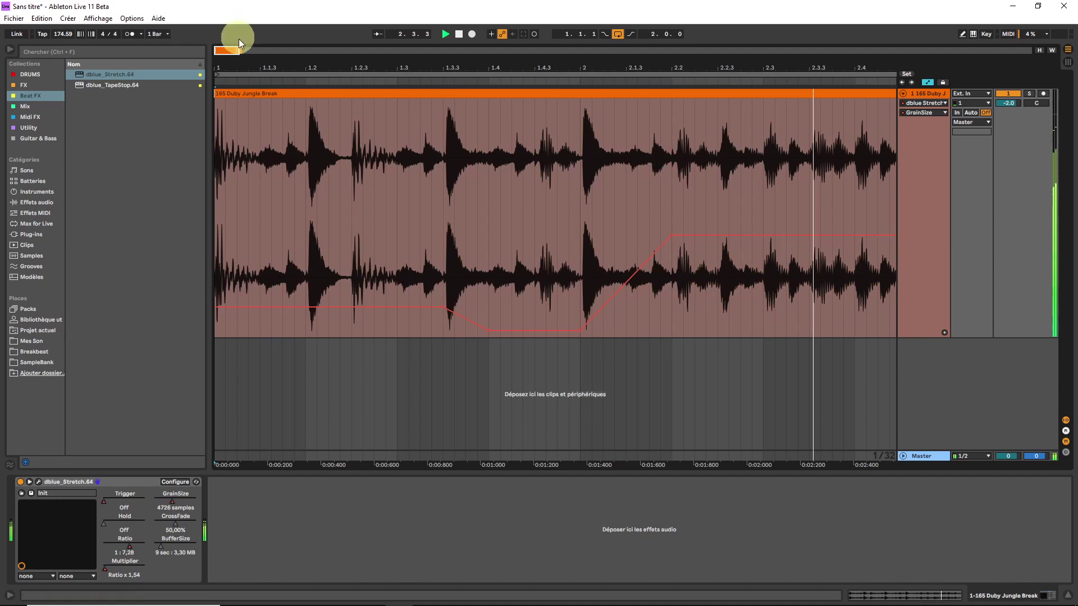
drag(231, 49, 260, 71)
click(290, 91)
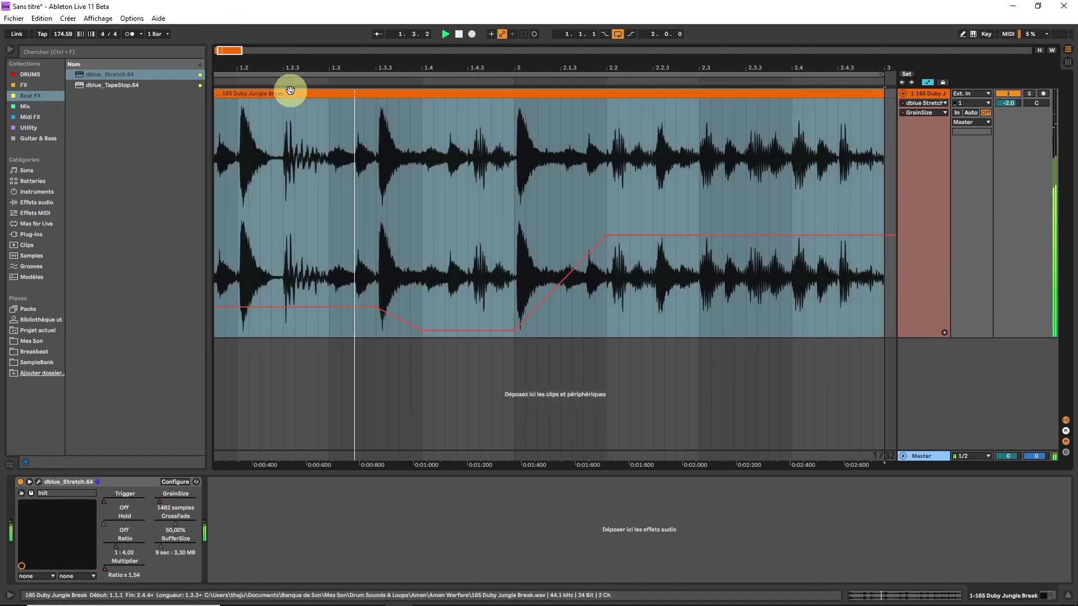
- Duplicate the break directly after itself and loop the copy
key(ctrl+d)
key(ctrl+l)
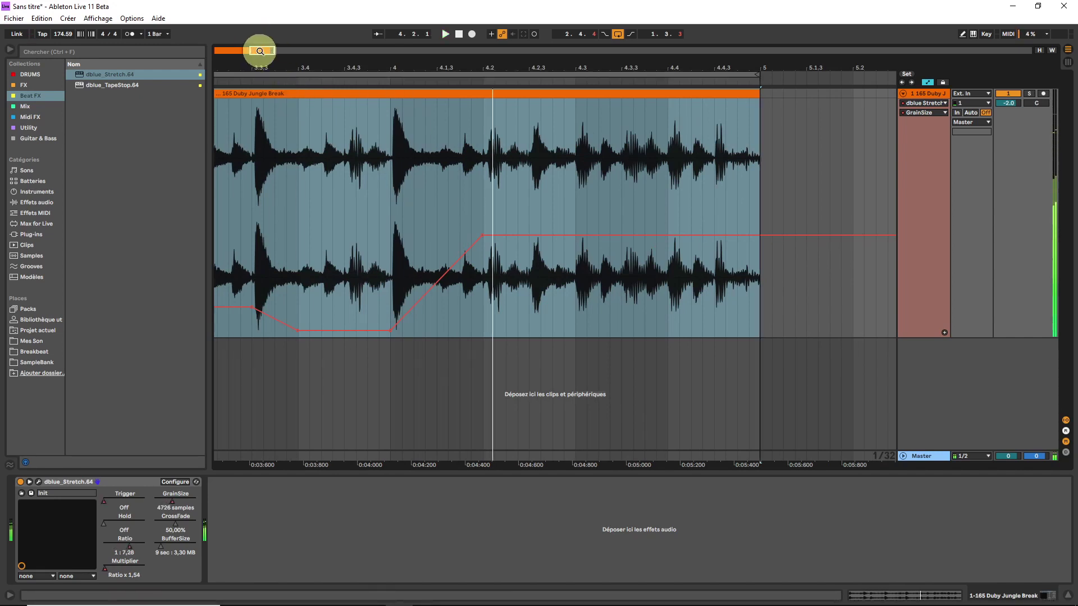
- Extend the copy's second Trigger pulse so it stays on from just after 4 to the clip's end, off beyond it, and play
click(113, 502)
click(461, 225)
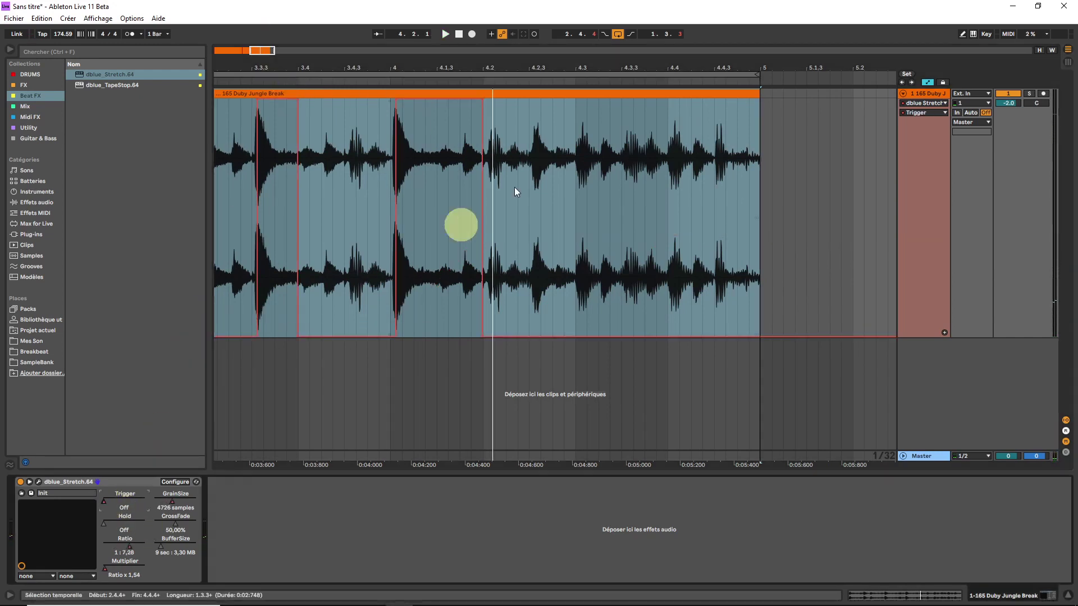
drag(478, 340, 579, 135)
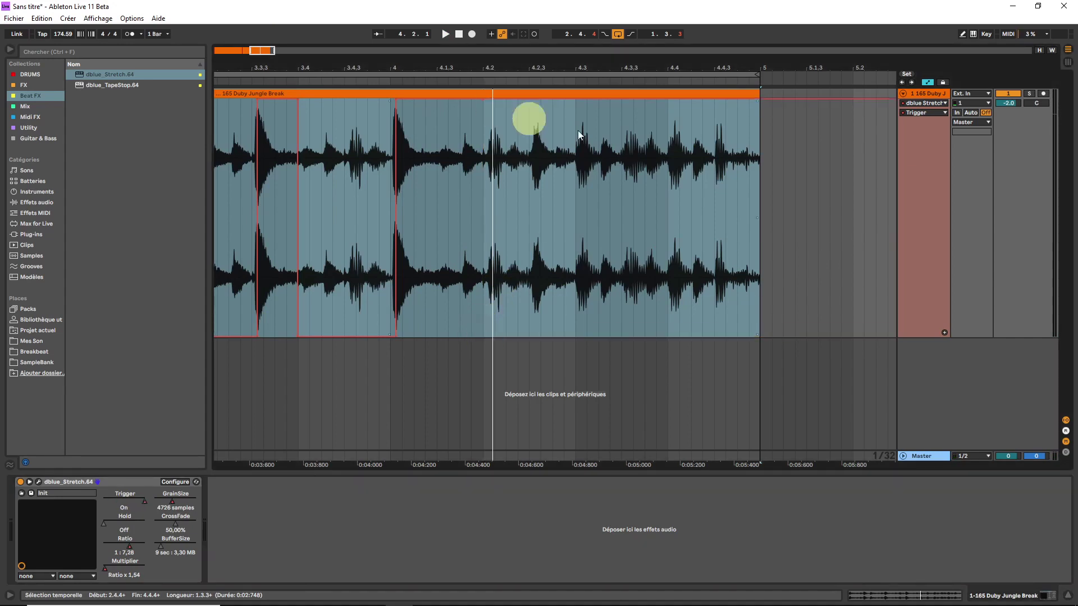
drag(774, 179, 772, 381)
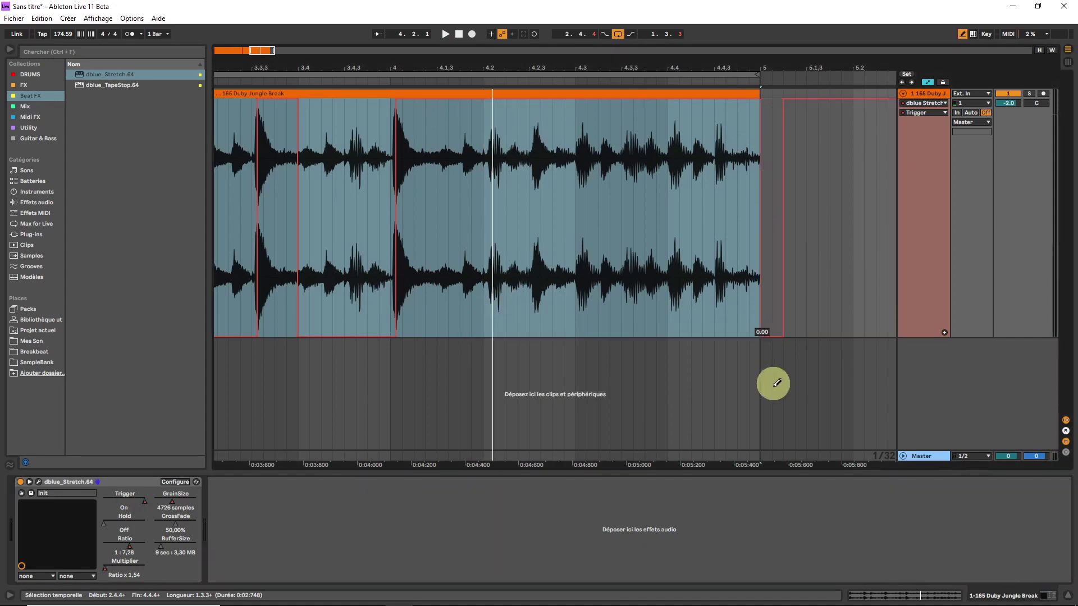
click(783, 99)
click(267, 91)
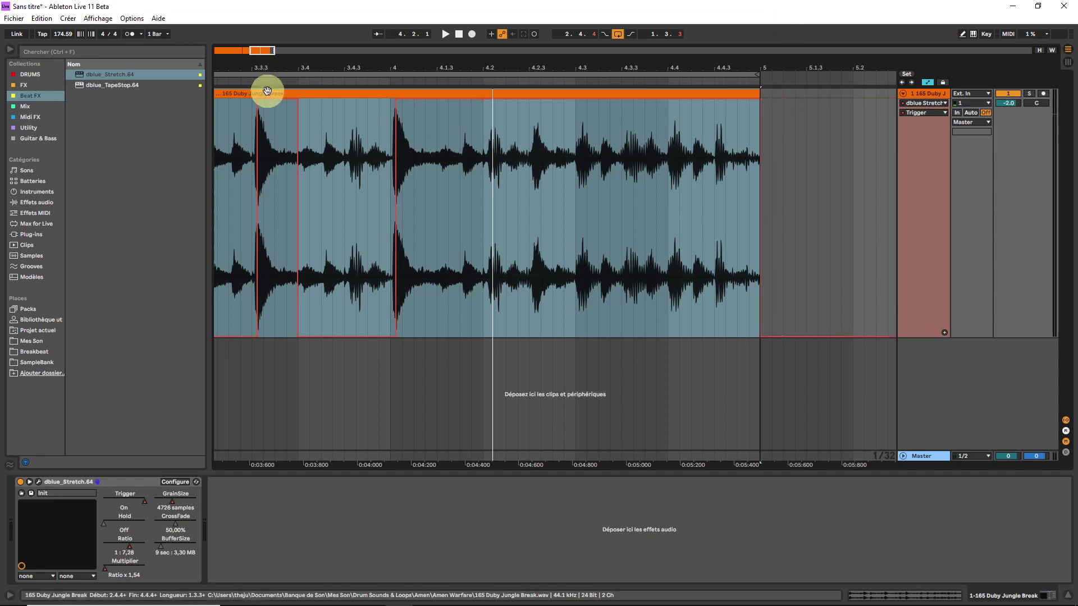
key(space)
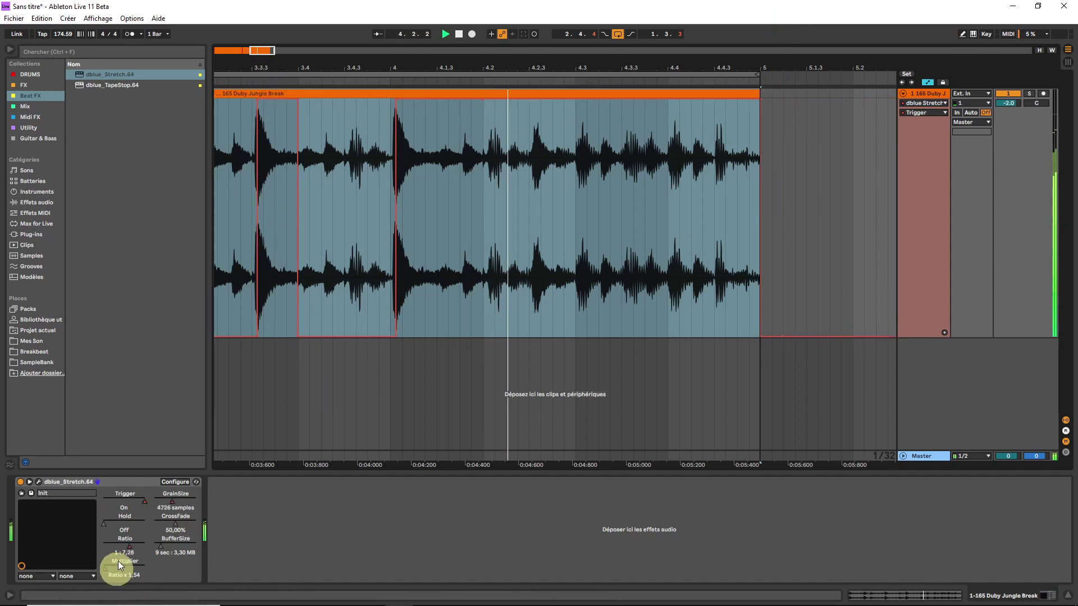
- Automate dblue_Stretch's Multiplier to ramp from the hit at 4 up to 0.49 at 5
click(112, 556)
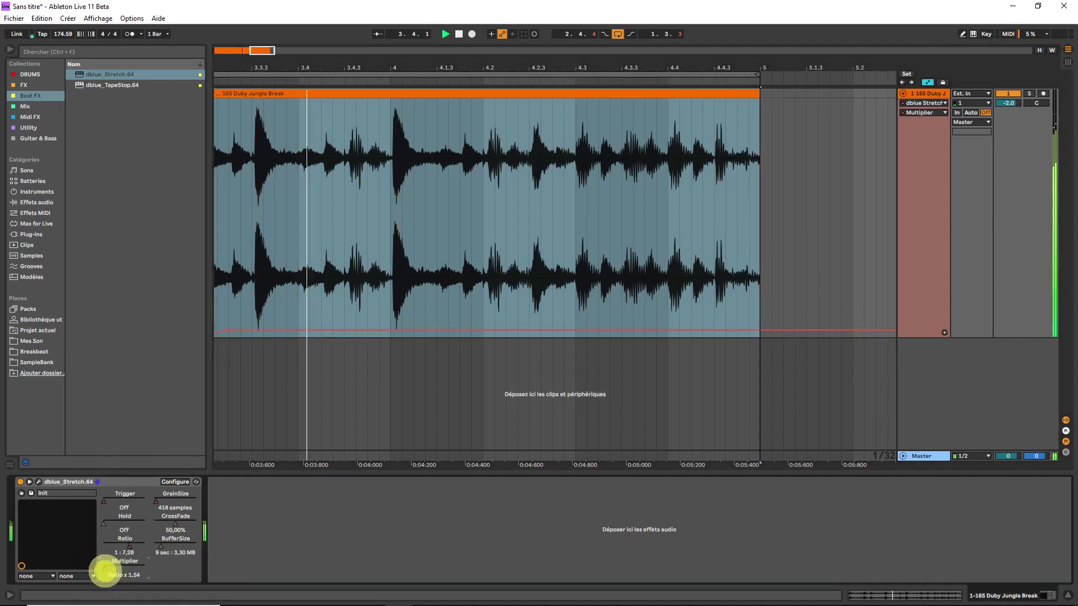
click(401, 330)
drag(401, 330, 759, 221)
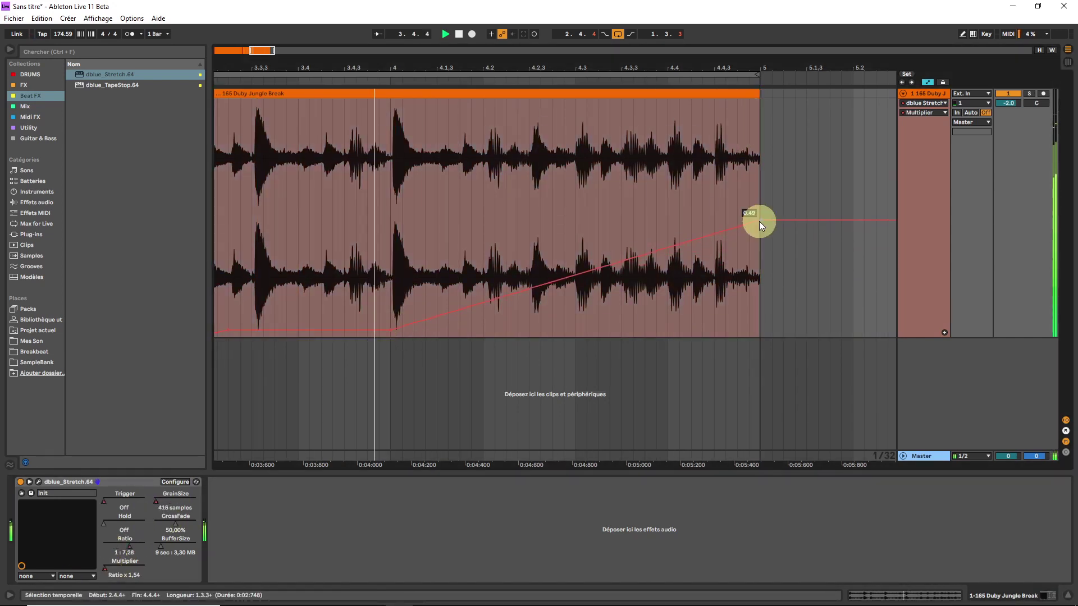
- Make the GrainSize automation fall from 4.2 to 0.03 at 5, and curve both its fall and its rise from 4 inward
click(176, 502)
drag(523, 234, 760, 337)
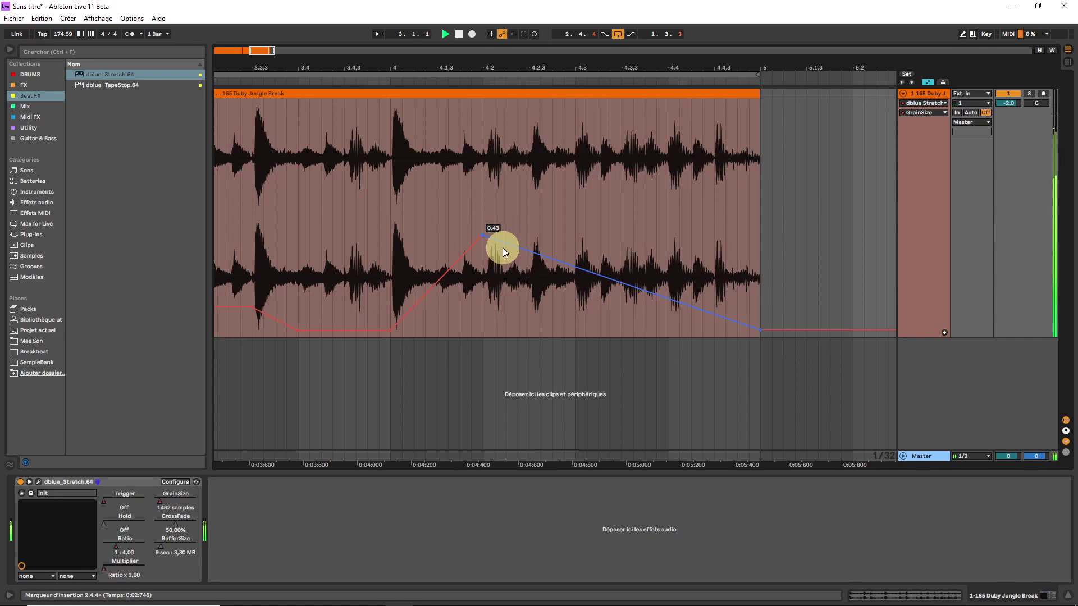
drag(522, 254, 522, 275)
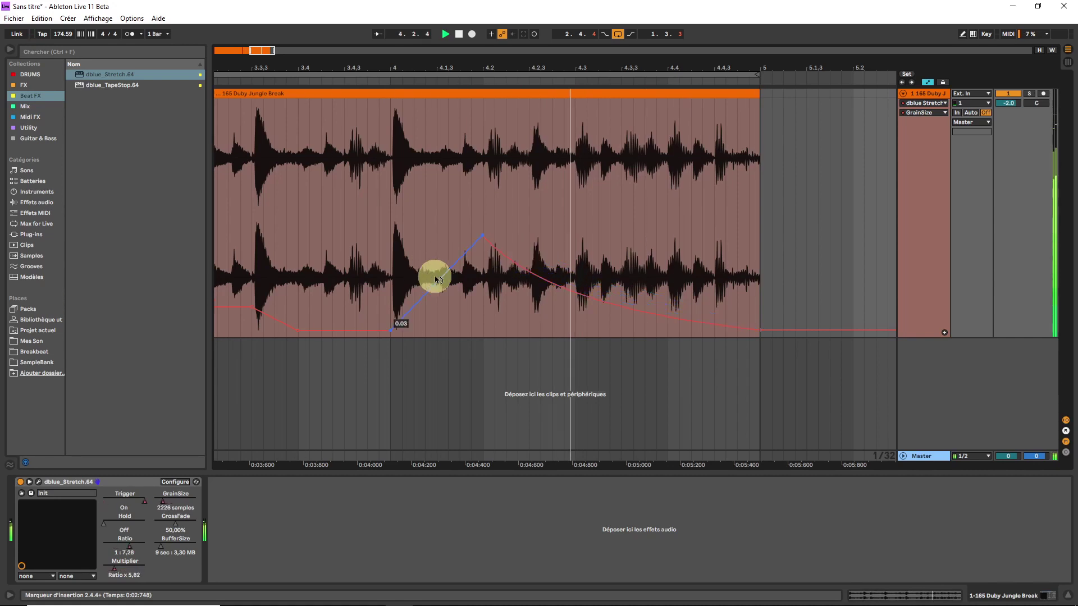
drag(435, 279, 440, 281)
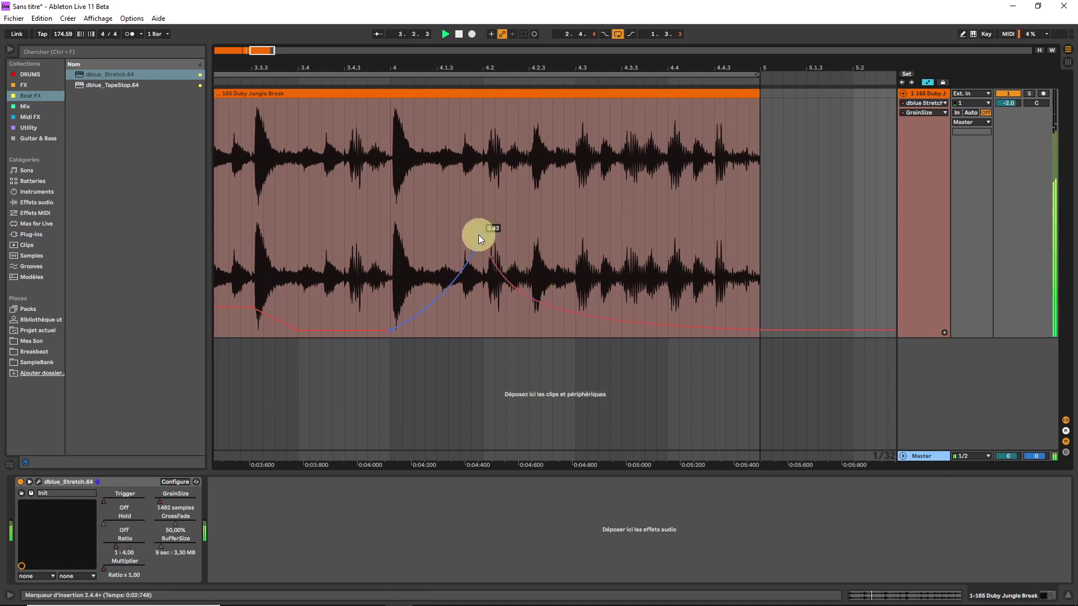
- Lower the GrainSize peak at 4.2 by about half and drop the curve's end at 5 to the minimum
drag(483, 236, 484, 280)
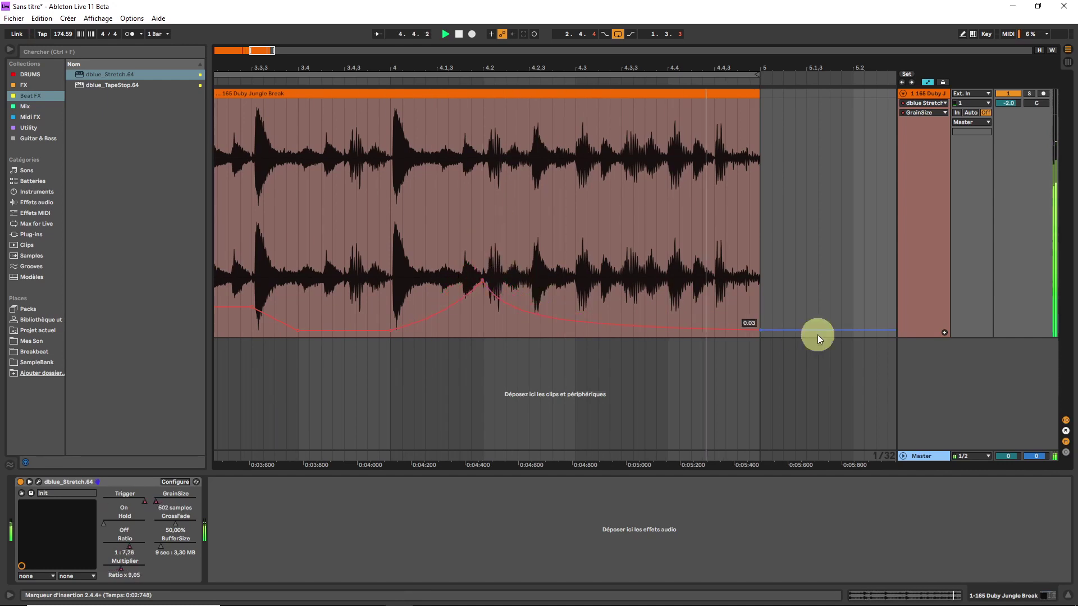
drag(752, 332, 753, 337)
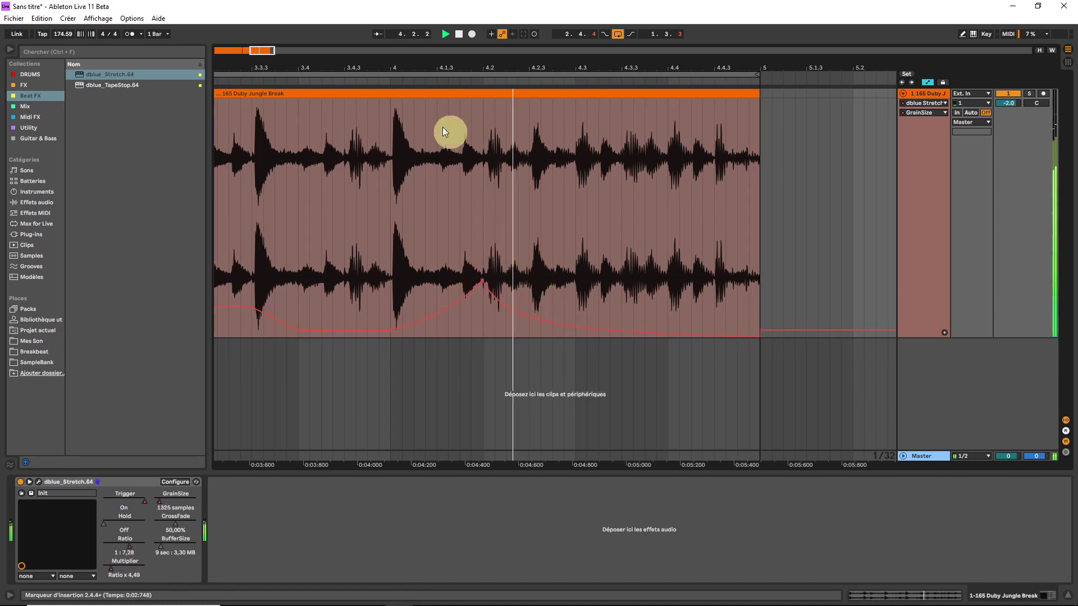
- Stop playback and extend the loop back to 1.1.1 so it covers both breaks
mouse_move(266, 49)
mouse_down()
mouse_move(239, 39)
mouse_move(260, 43)
mouse_up()
key(space)
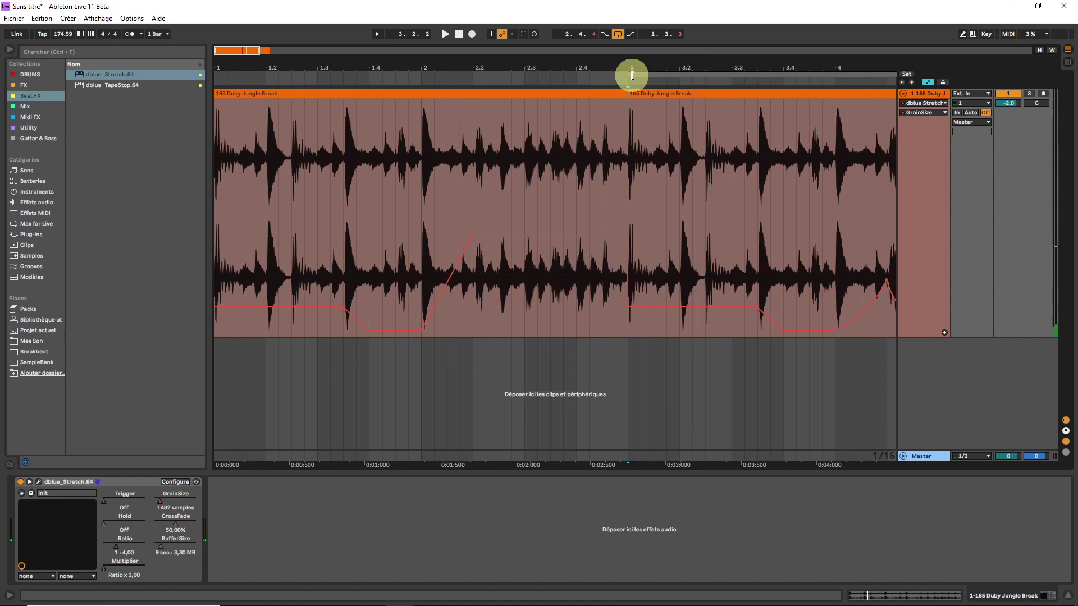
drag(632, 76, 36, 96)
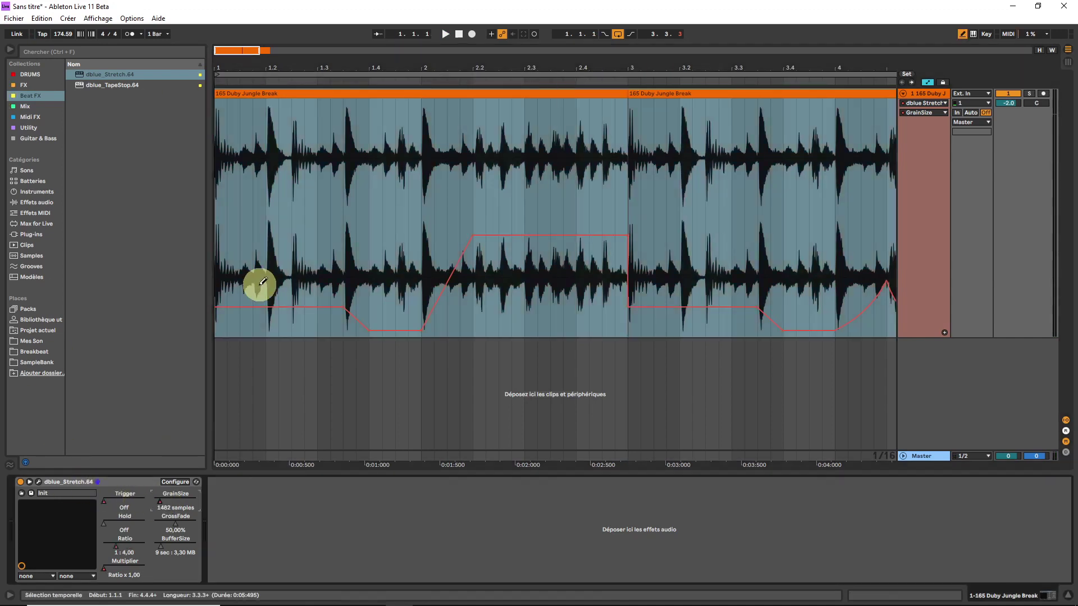
- Draw the GrainSize automation at its minimum between 1.3.3 and 1.4, and play the break
drag(224, 52, 224, 56)
click(400, 352)
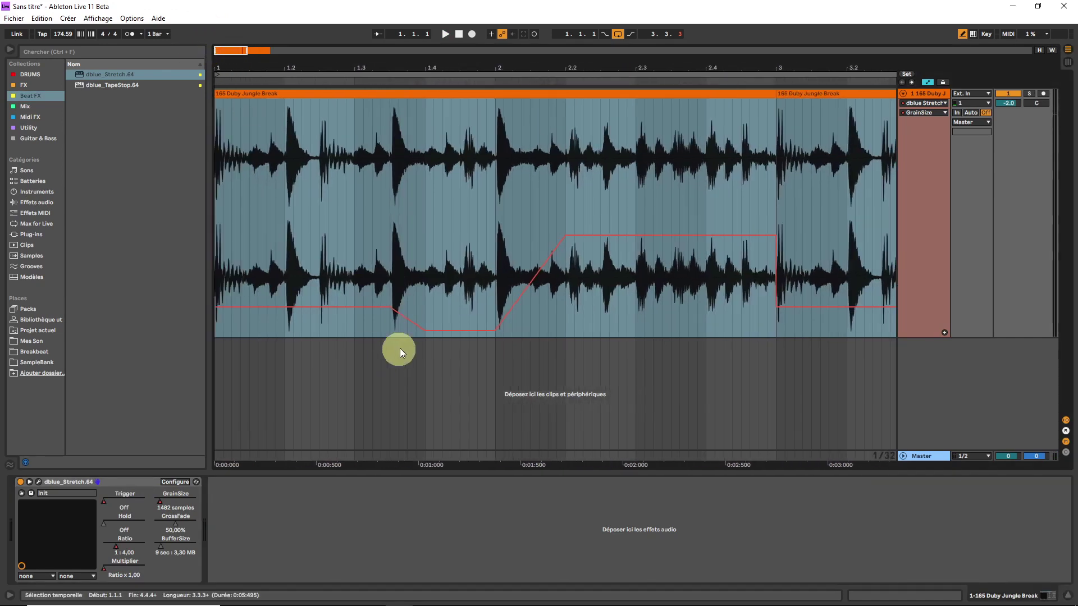
drag(396, 327, 422, 355)
key(space)
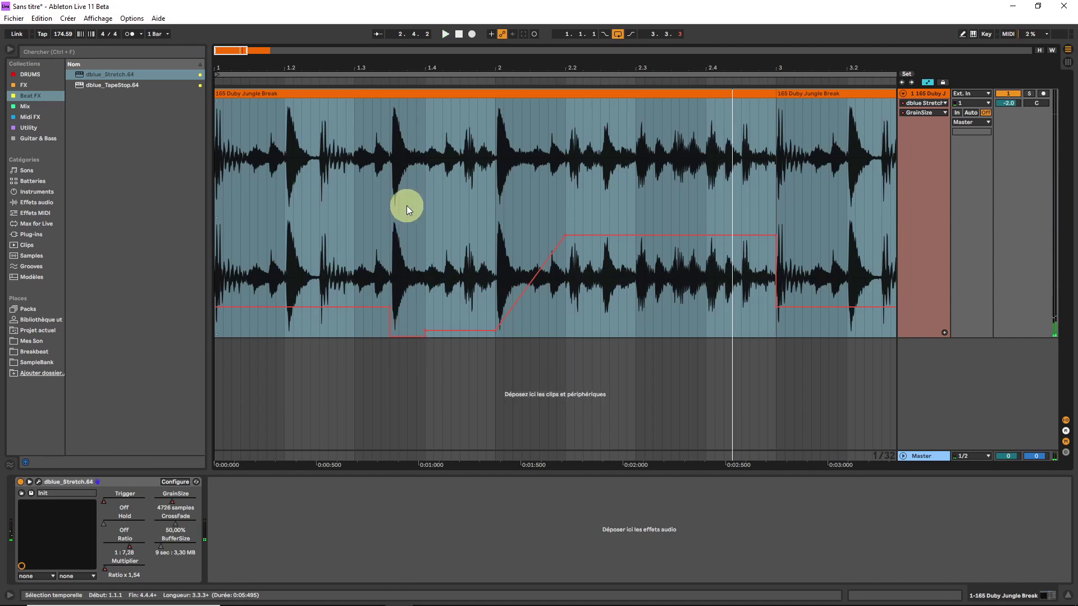
- Hide the automation, copy the snare slice from 1.3.3 to 1.4.1 over the hit at 2.1.1, and play the result
drag(391, 192, 427, 114)
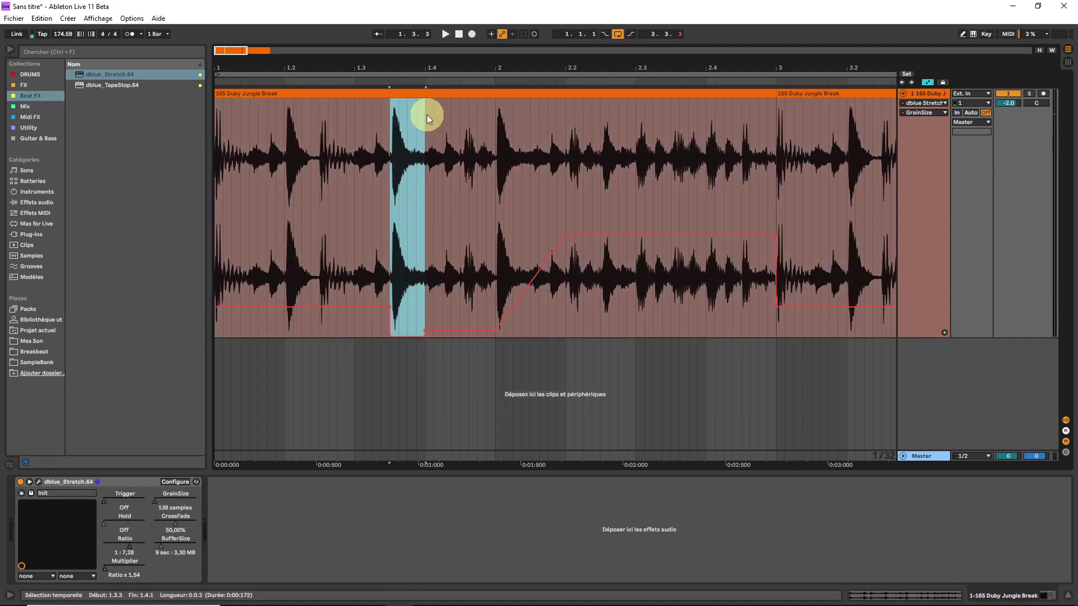
key(a)
key(space)
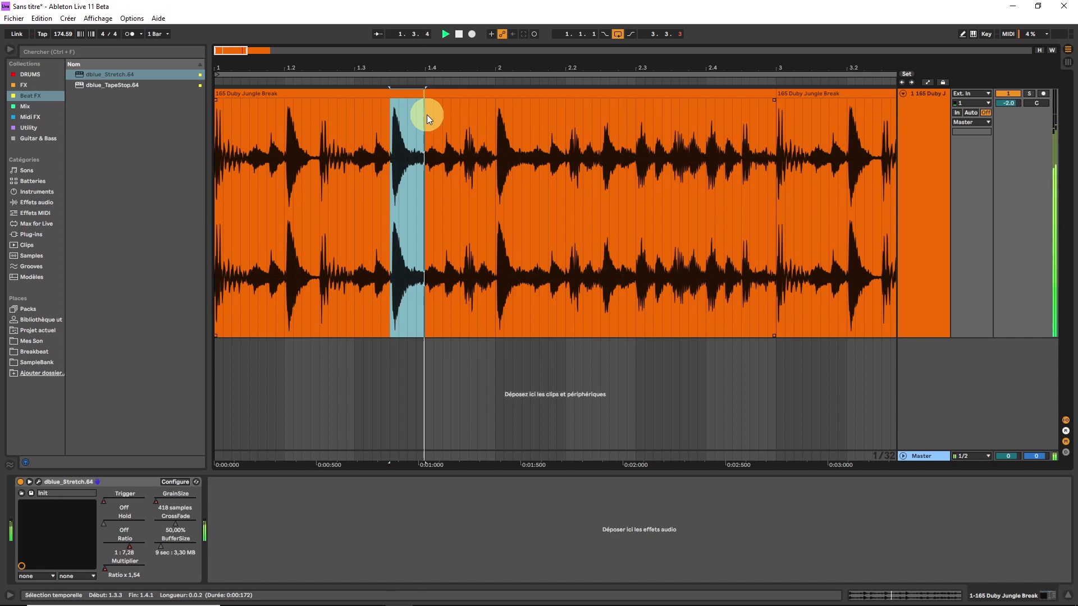
click(305, 95)
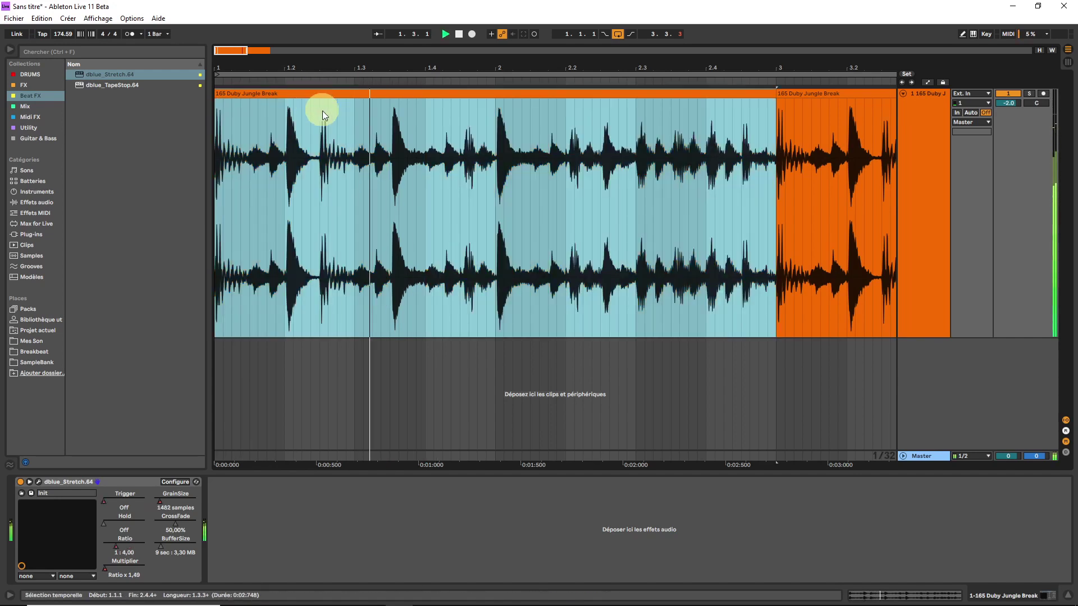
key(space)
drag(493, 127, 528, 127)
key(ctrl+e)
key(space)
click(439, 95)
key(space)
key(space)
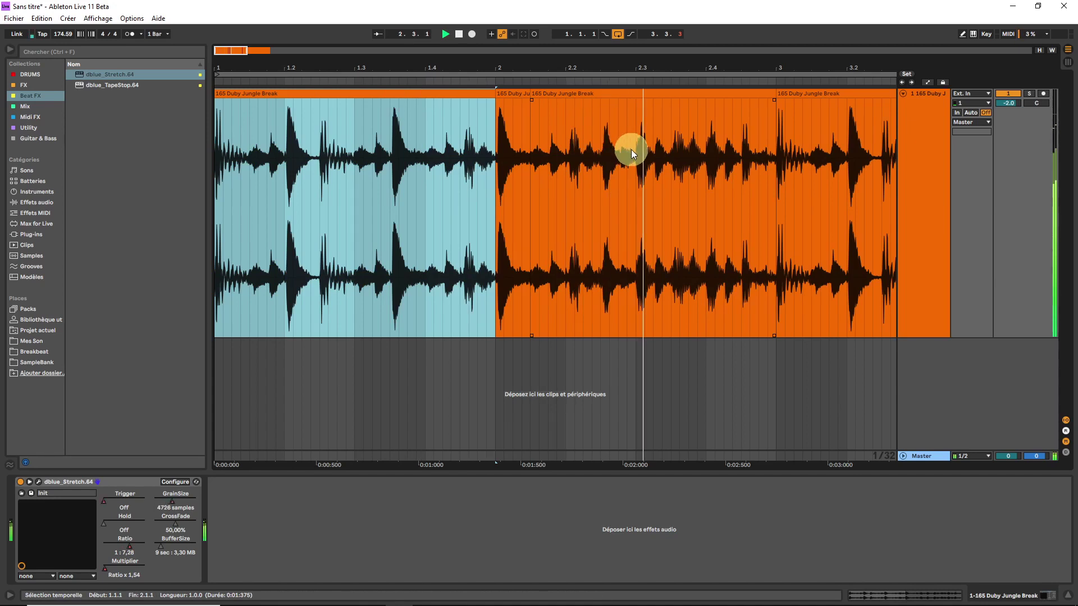
- Paste further copies of the snare slice at 2.2.3 and 2.4.1
click(601, 141)
key(ctrl+v)
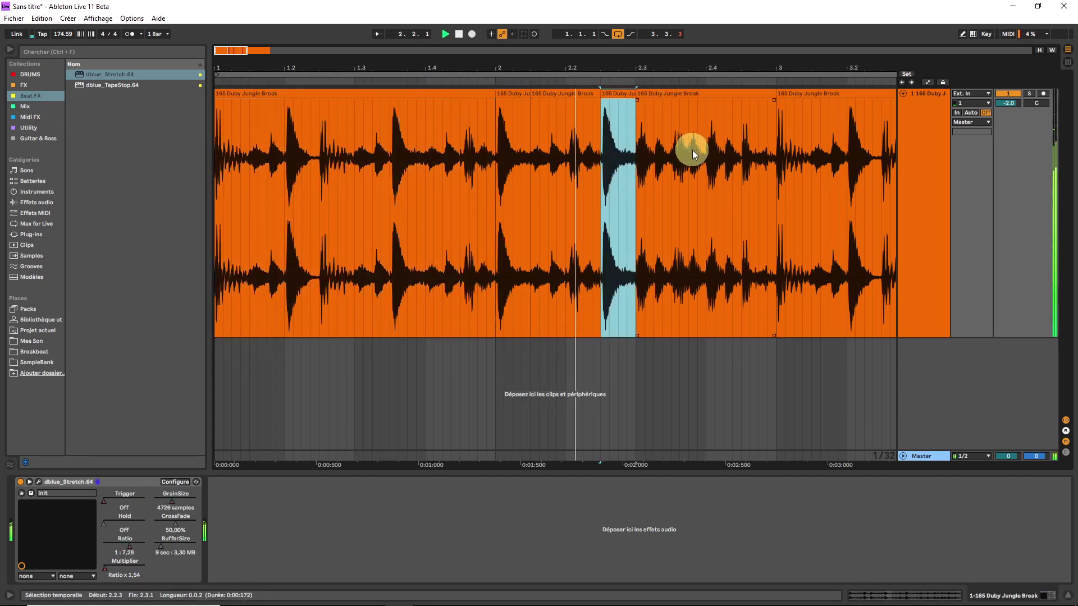
click(700, 155)
key(ctrl+v)
drag(716, 93, 725, 94)
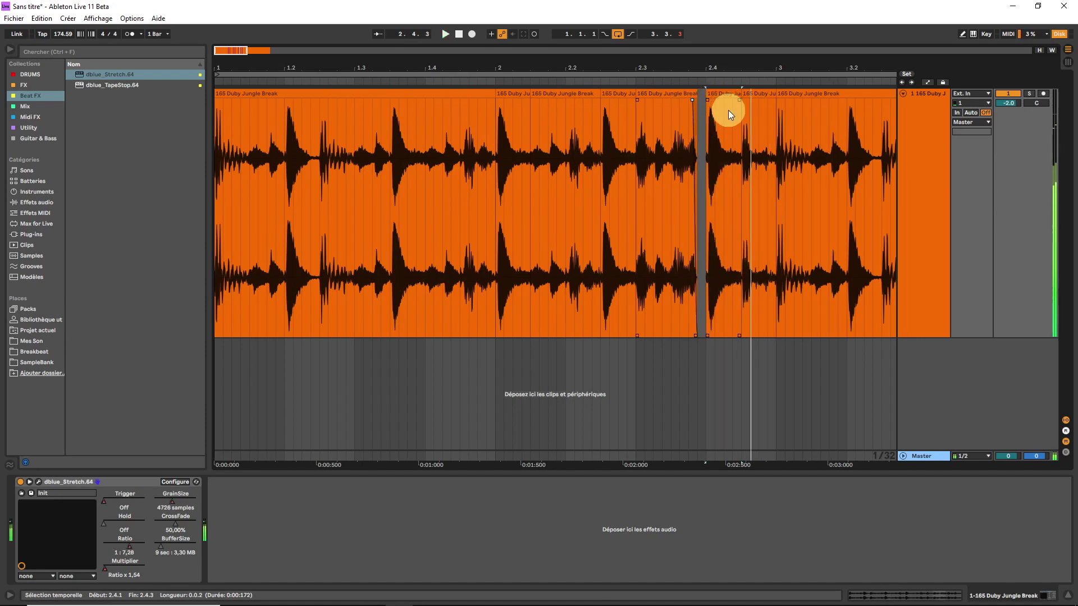
- Show the automation again, play the arrangement and examine the Trigger pulses on the pasted snare slices
key(a)
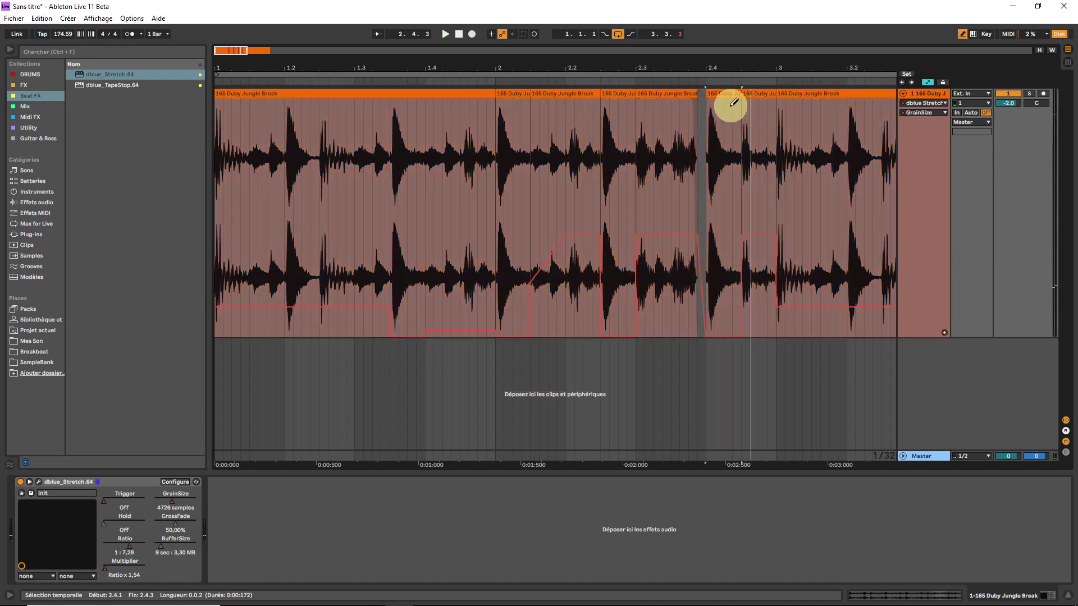
key(space)
click(911, 112)
click(917, 129)
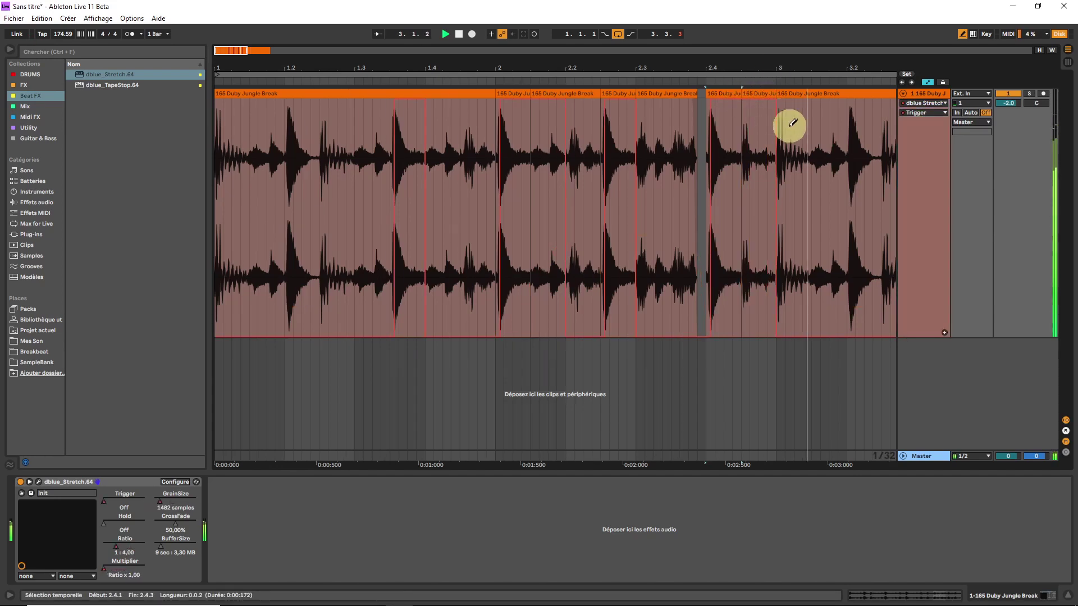
- Reshape the GrainSize automation between 2.4.1 and 3 into a gentle rise from near its minimum
click(924, 113)
click(923, 163)
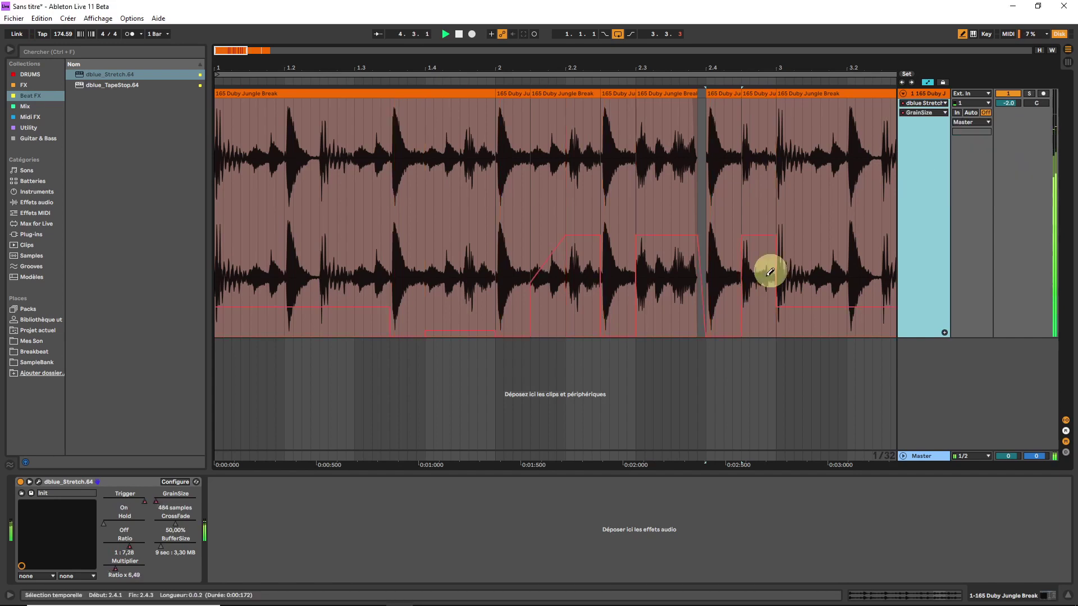
mouse_move(752, 329)
mouse_down()
mouse_move(776, 350)
mouse_move(777, 336)
mouse_move(766, 337)
mouse_move(783, 333)
mouse_move(734, 324)
mouse_move(706, 336)
mouse_up()
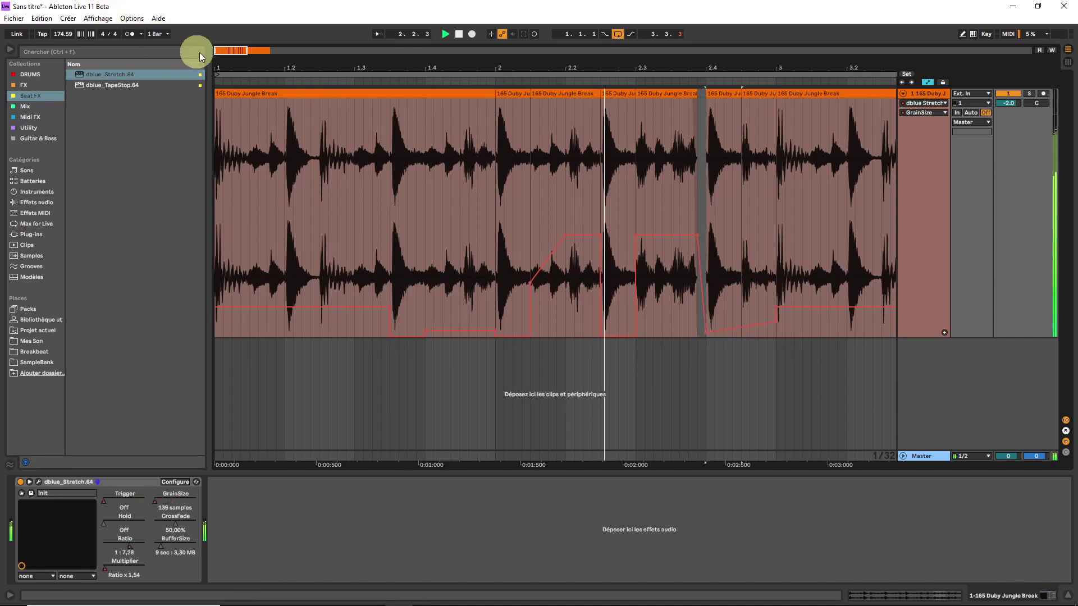
- Place a copy of the break at 6.1.1, loop it, and clear its dblue_Stretch Trigger automation to off
drag(199, 49, 224, 48)
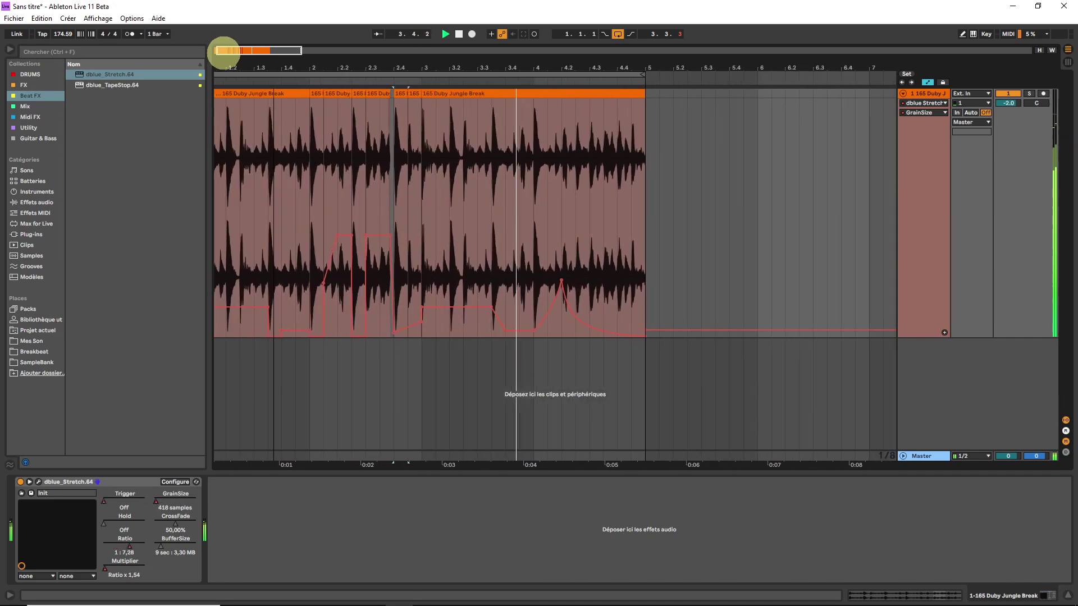
drag(225, 90, 756, 126)
click(907, 114)
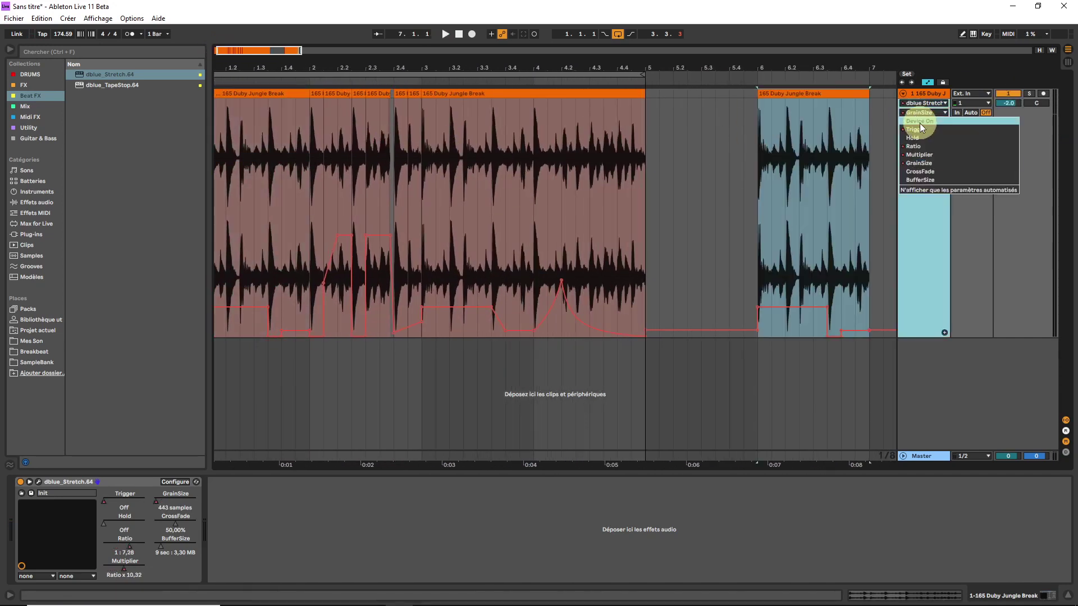
click(921, 130)
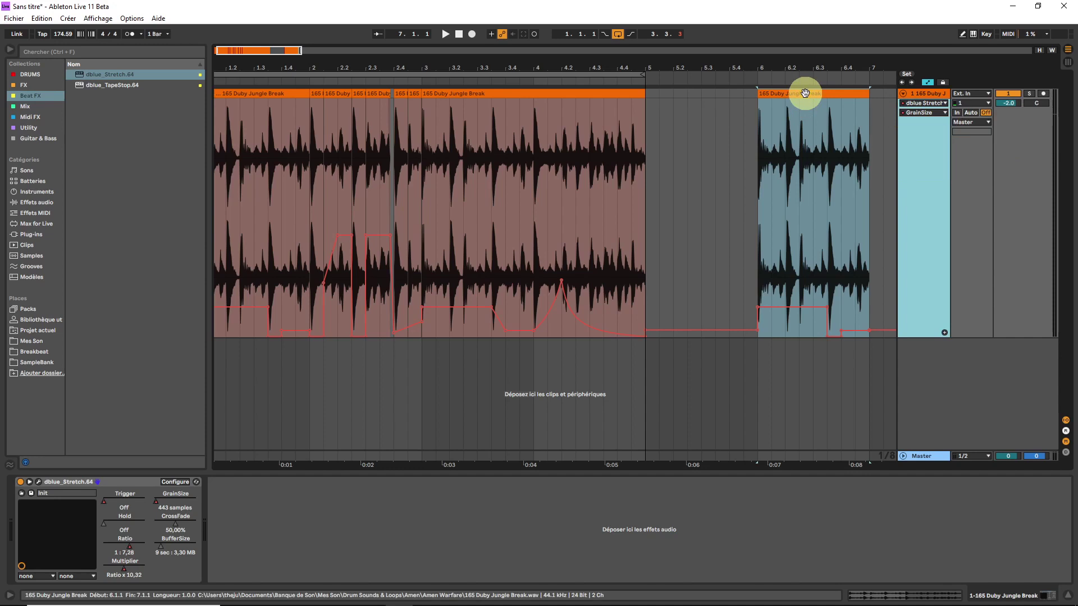
click(918, 112)
click(918, 127)
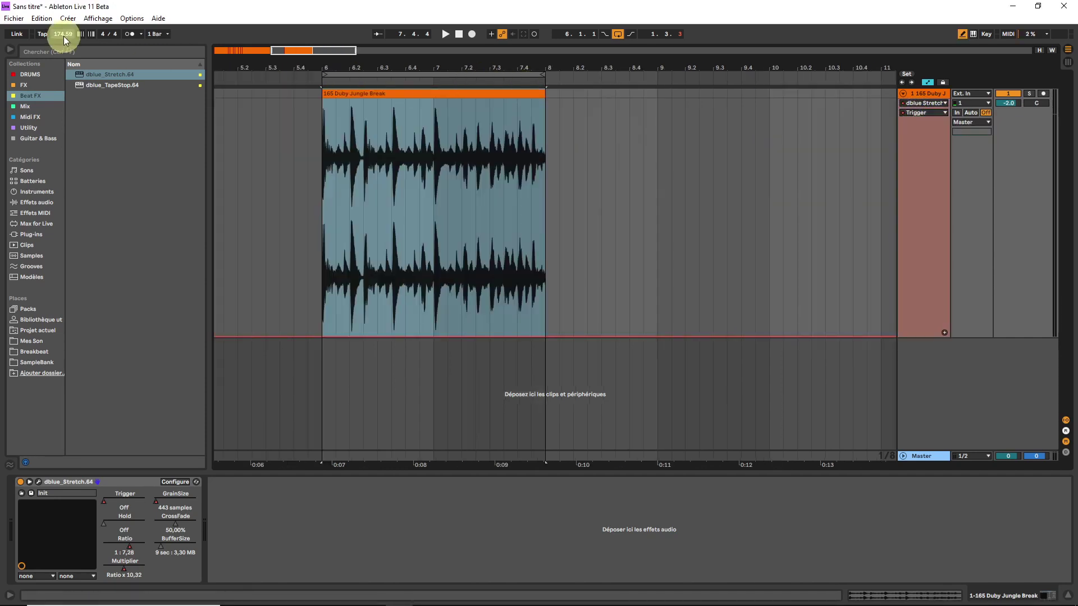
- Add dblue_TapeStop.64 after dblue_Stretch on the break's track and close its plug-in window
click(109, 88)
drag(110, 90, 251, 476)
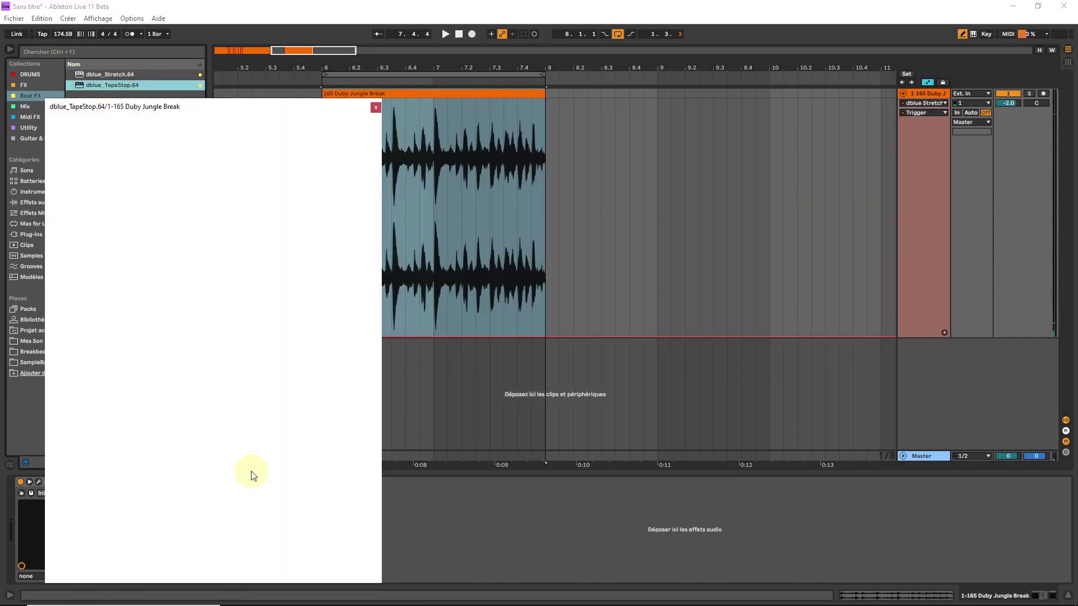
click(376, 107)
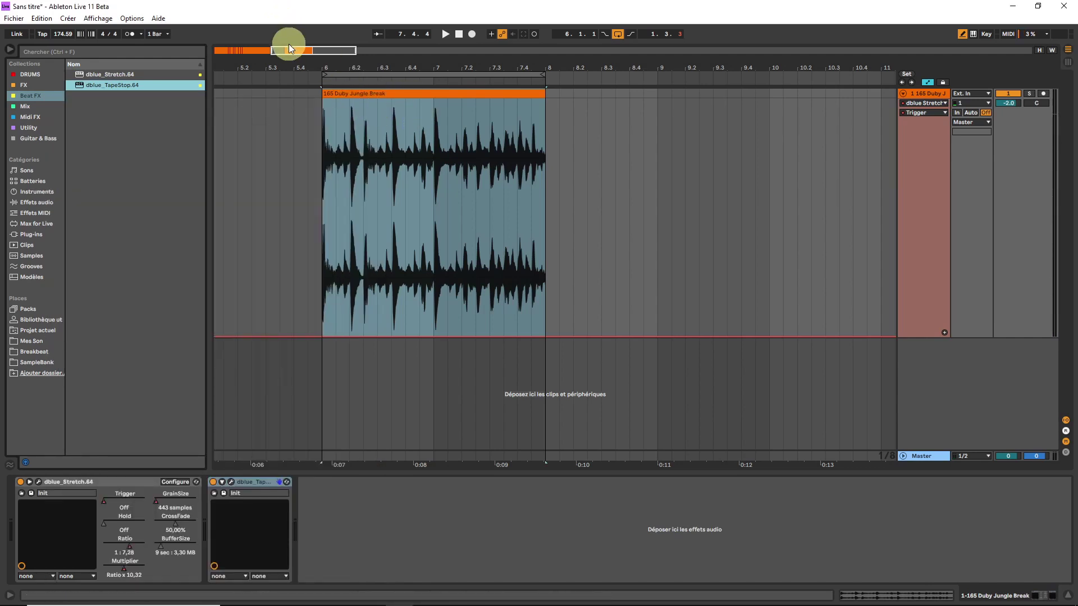
- Unfold dblue_TapeStop's parameters and show its Trigger automation over the break at bar 6
drag(290, 49, 290, 68)
click(222, 482)
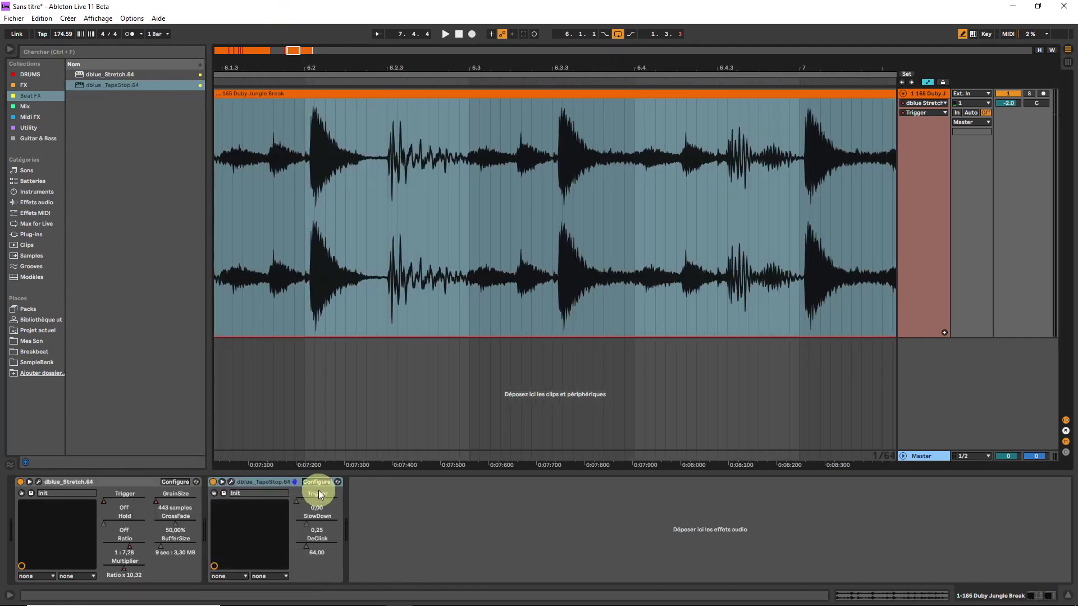
click(295, 502)
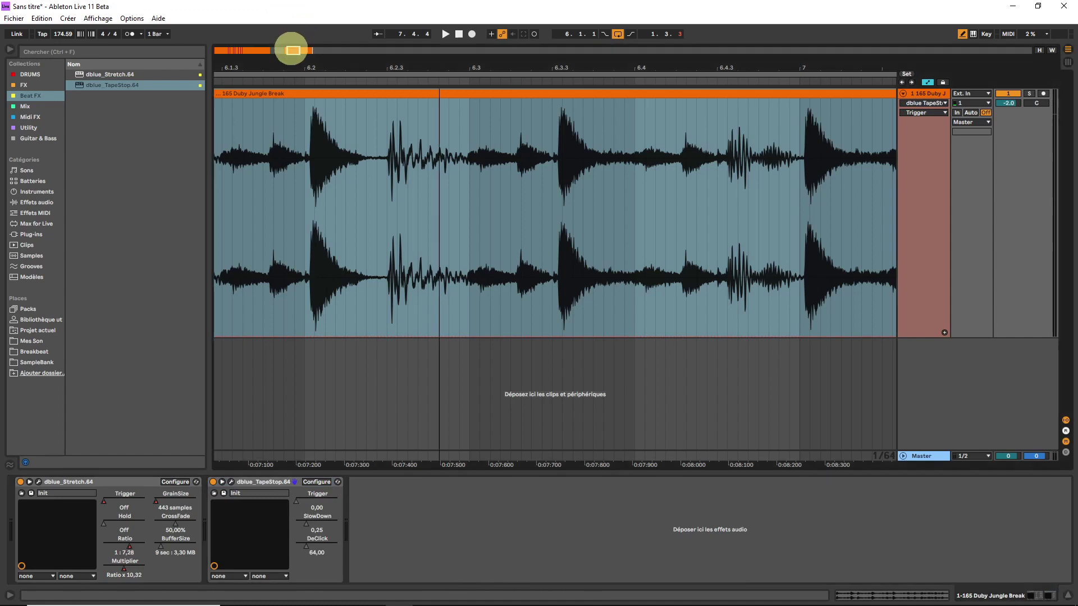
- Draw dblue_TapeStop's Trigger automation on from just after 6.2 to 6.3 and from 7.3 to 8
drag(291, 49, 291, 49)
key(space)
key(space)
mouse_move(371, 101)
mouse_down()
mouse_move(448, 24)
mouse_move(509, 2)
mouse_up()
drag(512, 312, 511, 345)
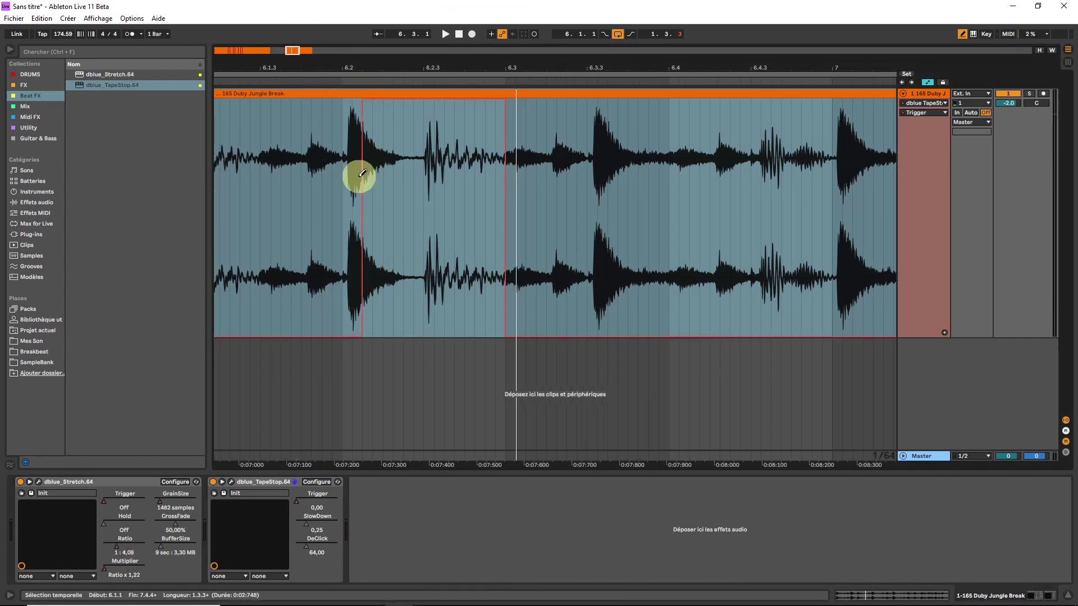
key(space)
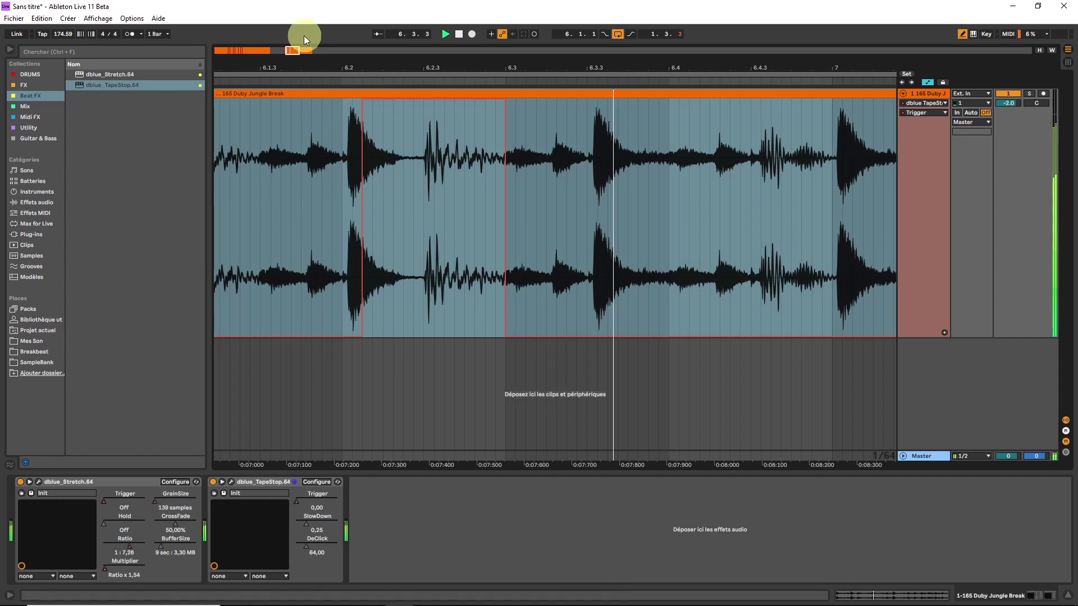
drag(293, 44, 295, 49)
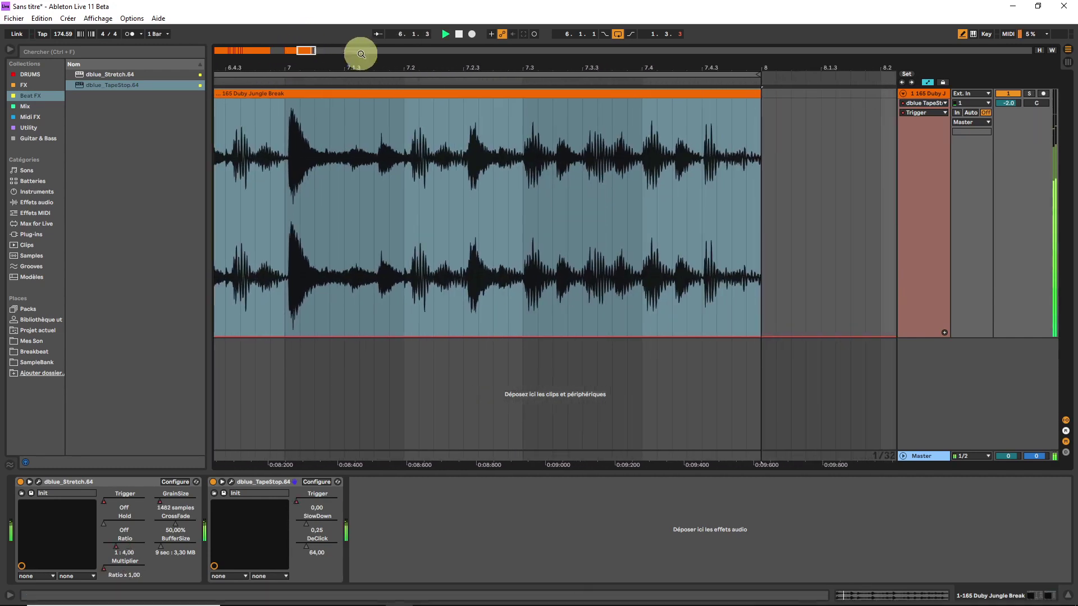
drag(531, 101, 748, 6)
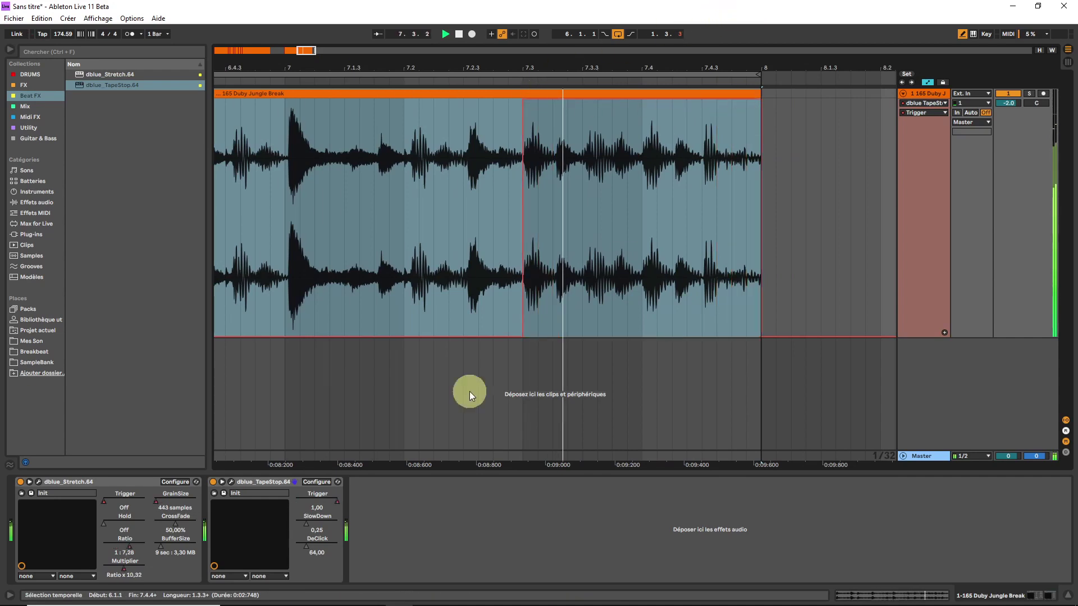
- Show the SlowDown automation and shape it into a gentle rise that drops to about 0.05 just before 7.3
click(308, 516)
key(b)
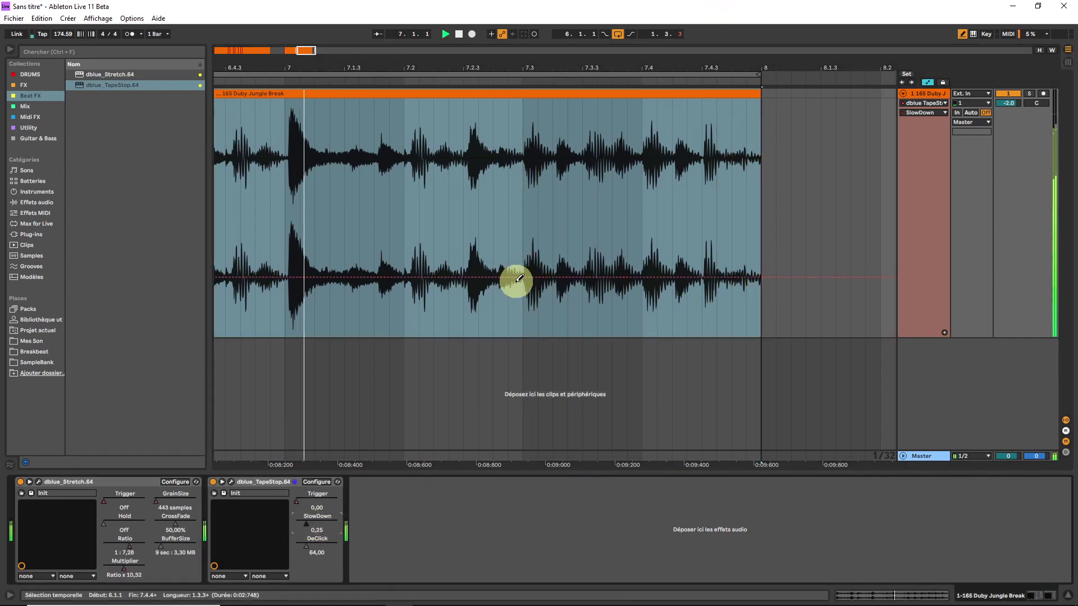
click(493, 278)
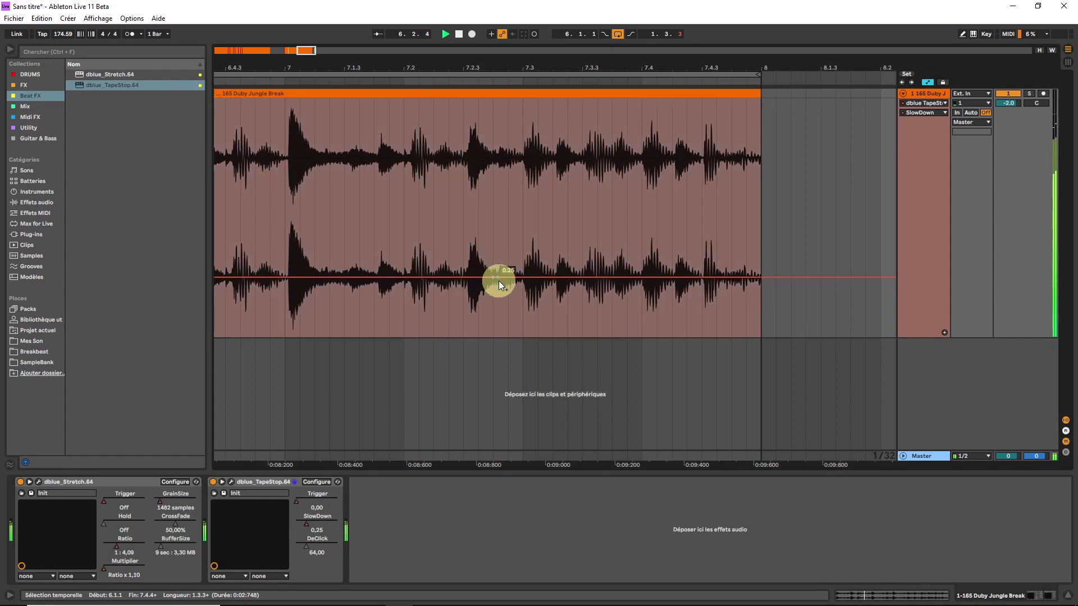
drag(504, 280, 504, 327)
mouse_move(305, 50)
mouse_down()
mouse_move(295, 50)
mouse_move(312, 49)
mouse_up()
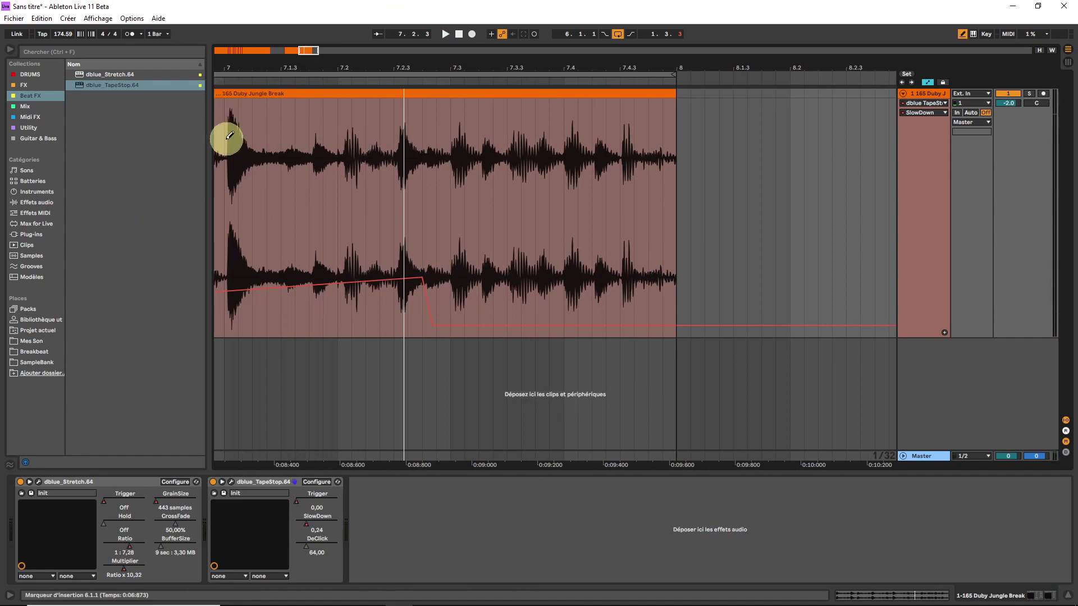
- Copy the half-beat hit at the start of bar 7 and paste it at 7.4.1
key(b)
drag(227, 144, 278, 137)
key(a)
key(ctrl+c)
click(568, 135)
key(ctrl+v)
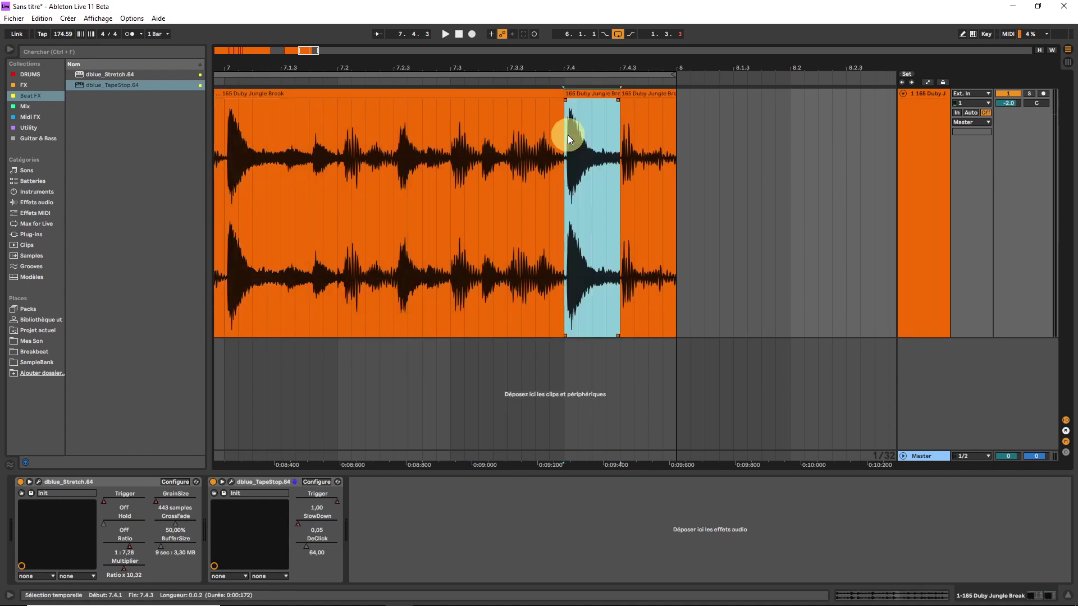
- Select a tiny 1/128-grid slice in the tail of the pasted hit and duplicate it five times
drag(310, 57, 309, 48)
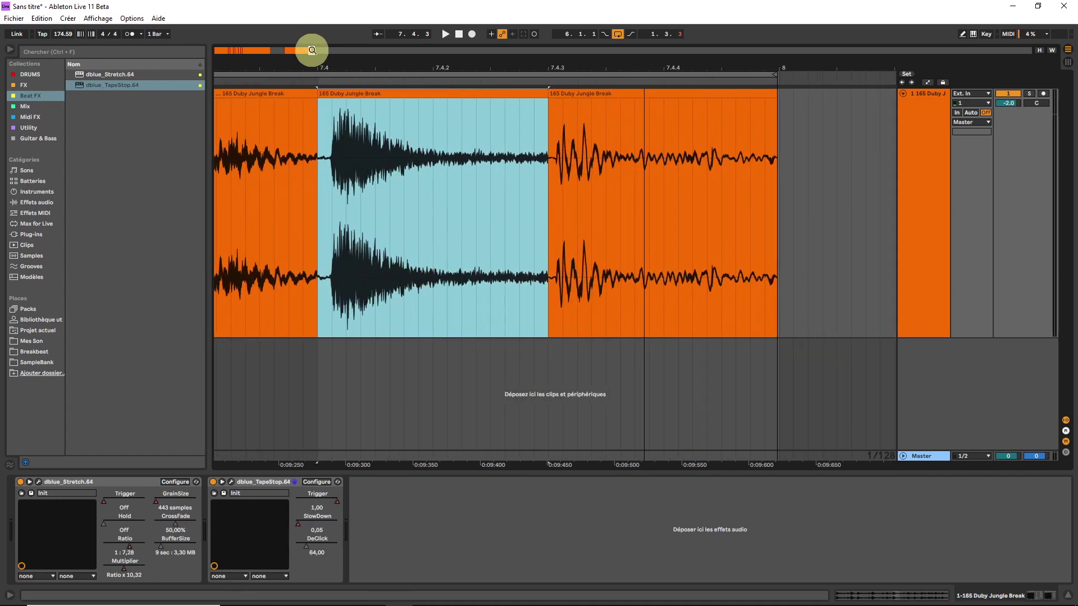
click(316, 106)
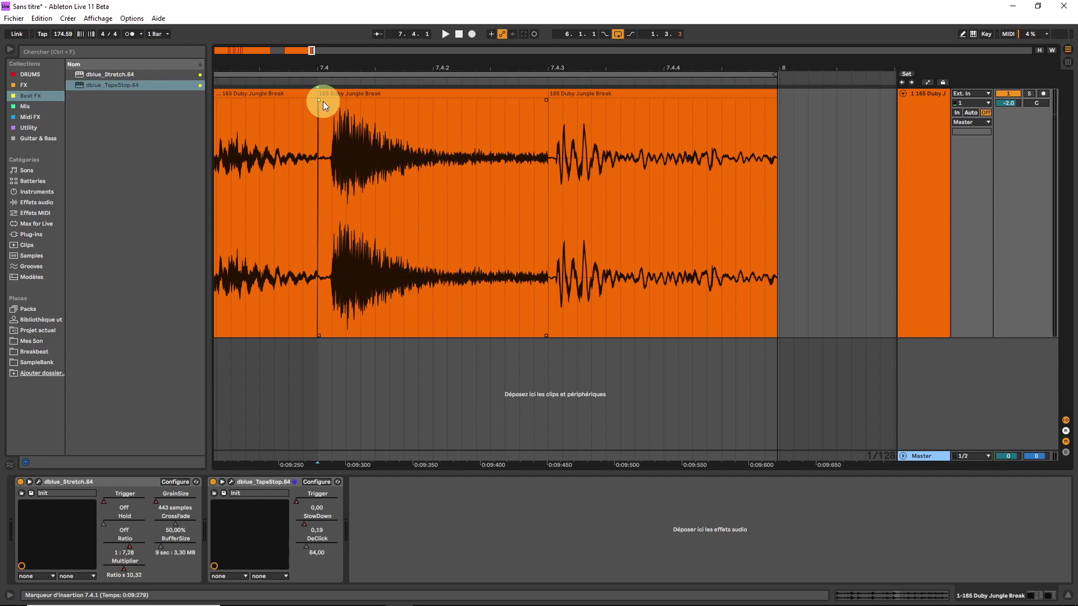
click(404, 152)
drag(378, 138, 390, 137)
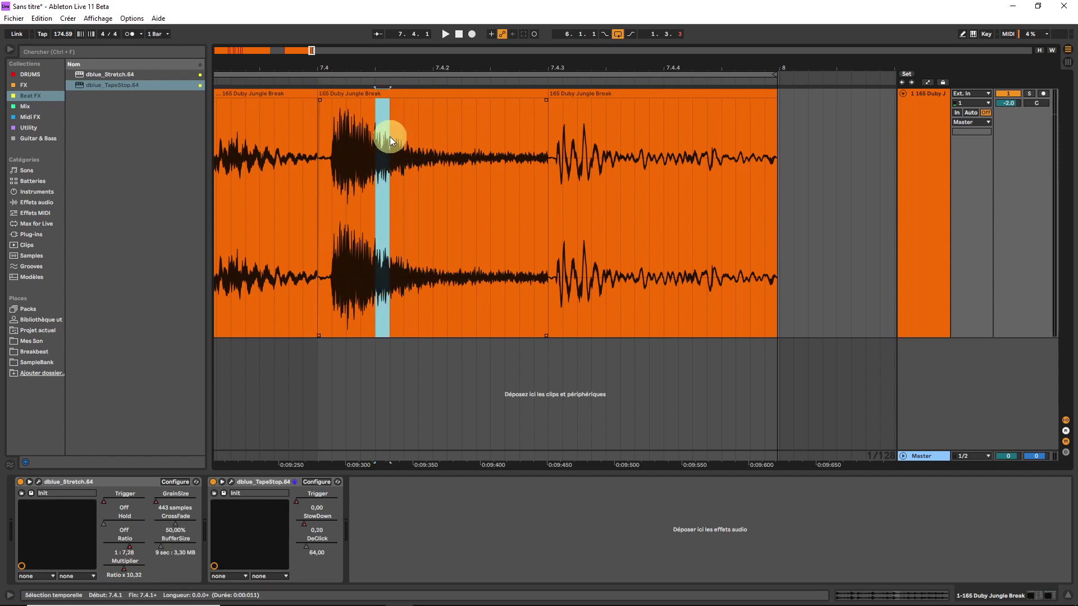
key(ctrl+d)
key(ctrl+d)
key(ctrl+d)
key(ctrl+d)
key(ctrl+d)
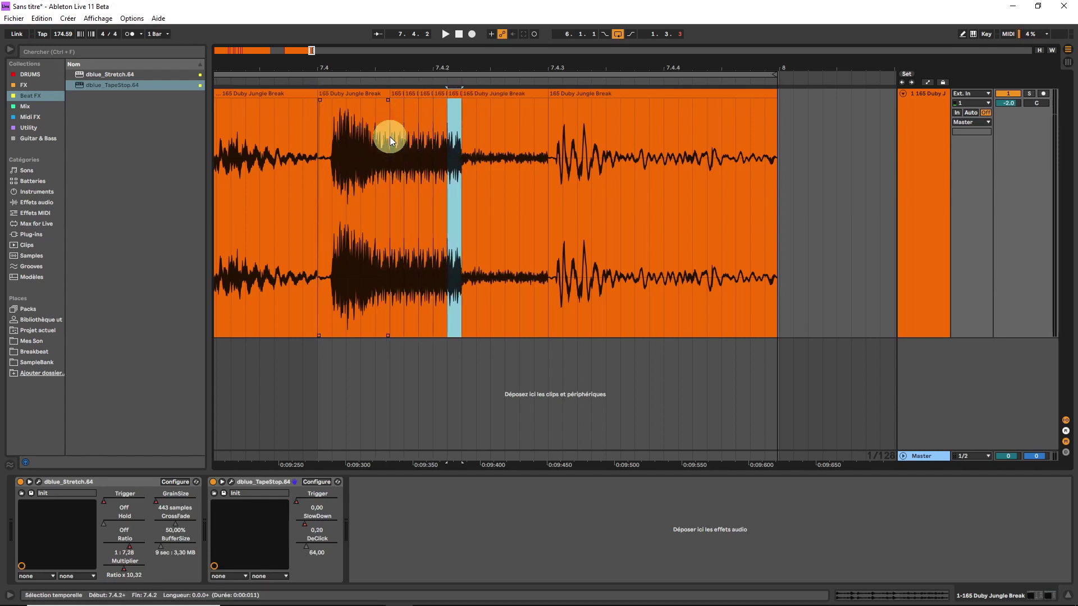
- Select a group of four repeated slices and duplicate it until the repeats reach bar 8
drag(393, 133, 445, 103)
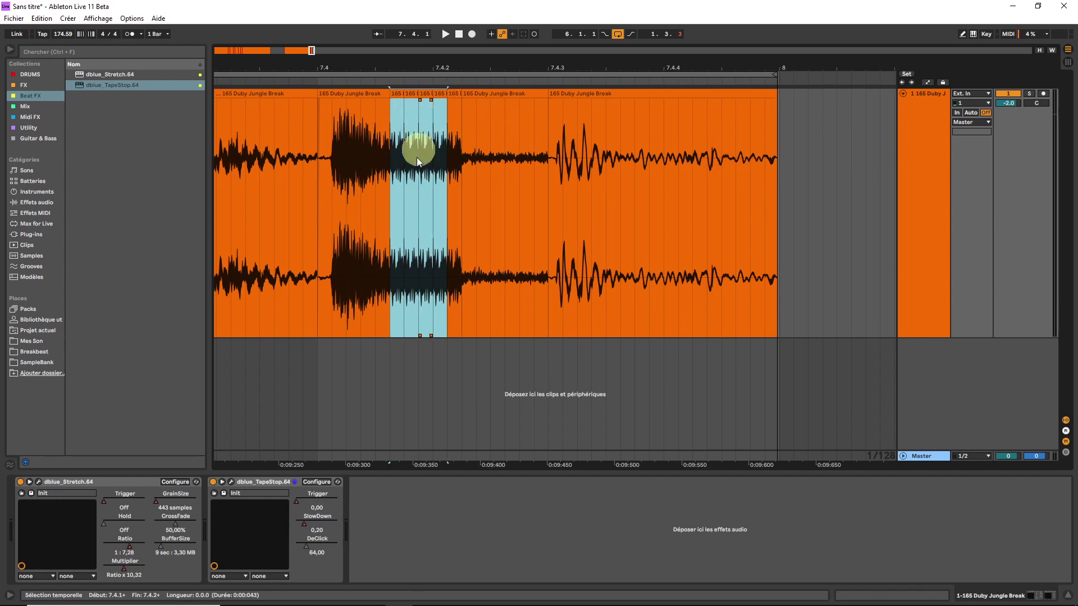
click(706, 117)
drag(417, 106, 459, 99)
key(ctrl+d)
key(ctrl+d)
key(ctrl+d)
key(ctrl+d)
key(ctrl+d)
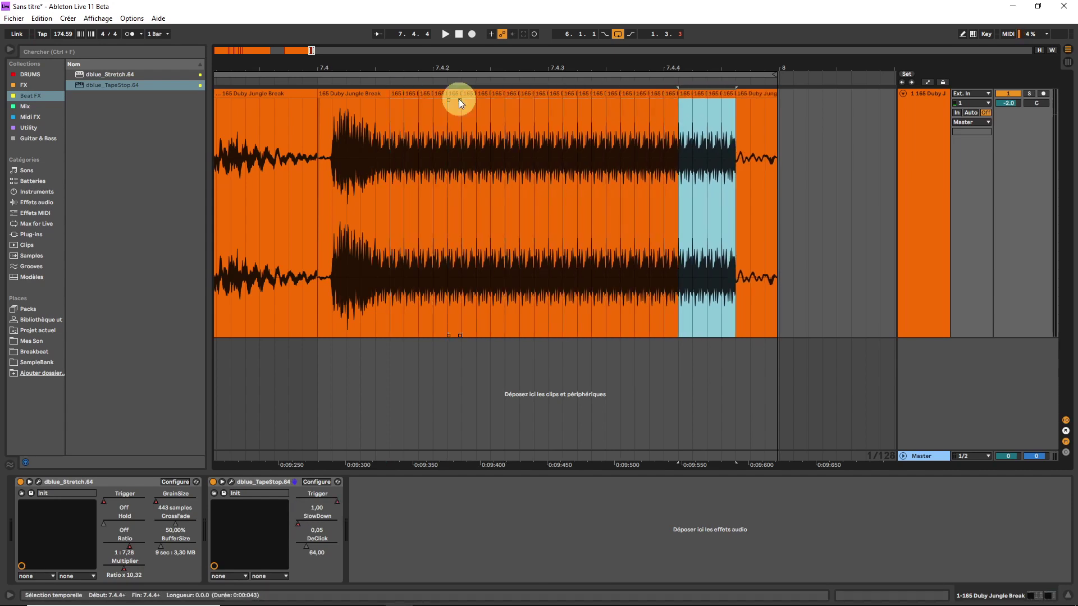
key(ctrl+d)
- Set the loop length to 2 bars ending at 8 and delete the leftover slice past bar 8
drag(782, 143, 778, 76)
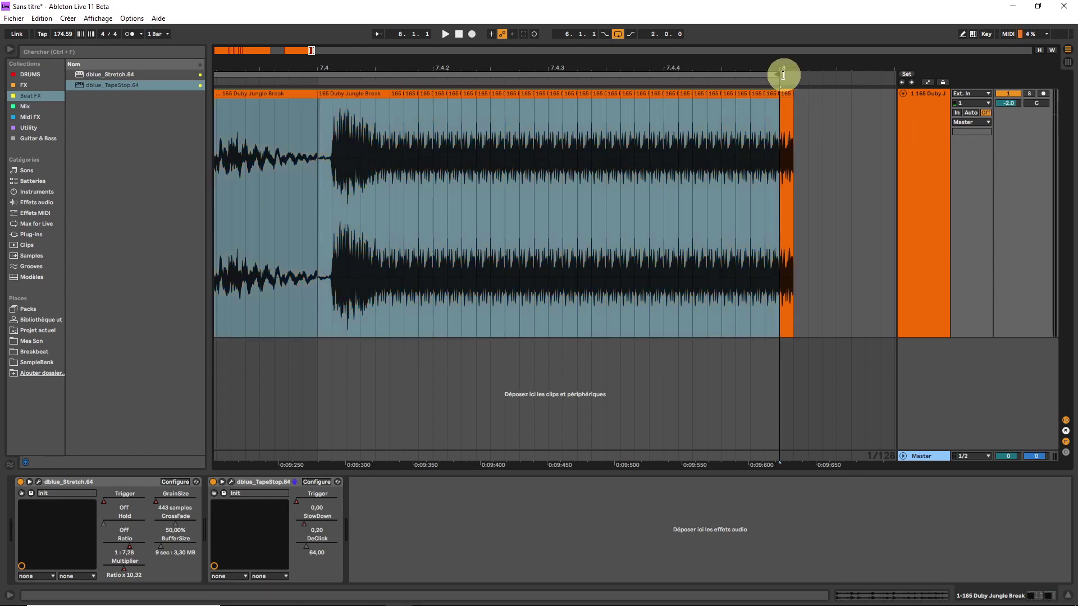
click(786, 93)
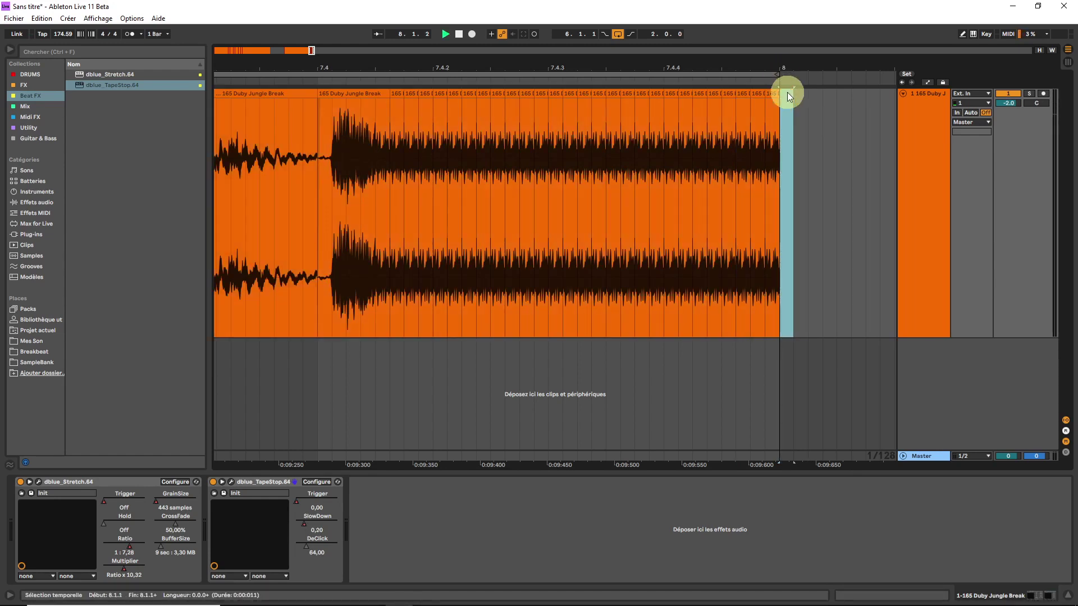
key(Delete)
click(275, 160)
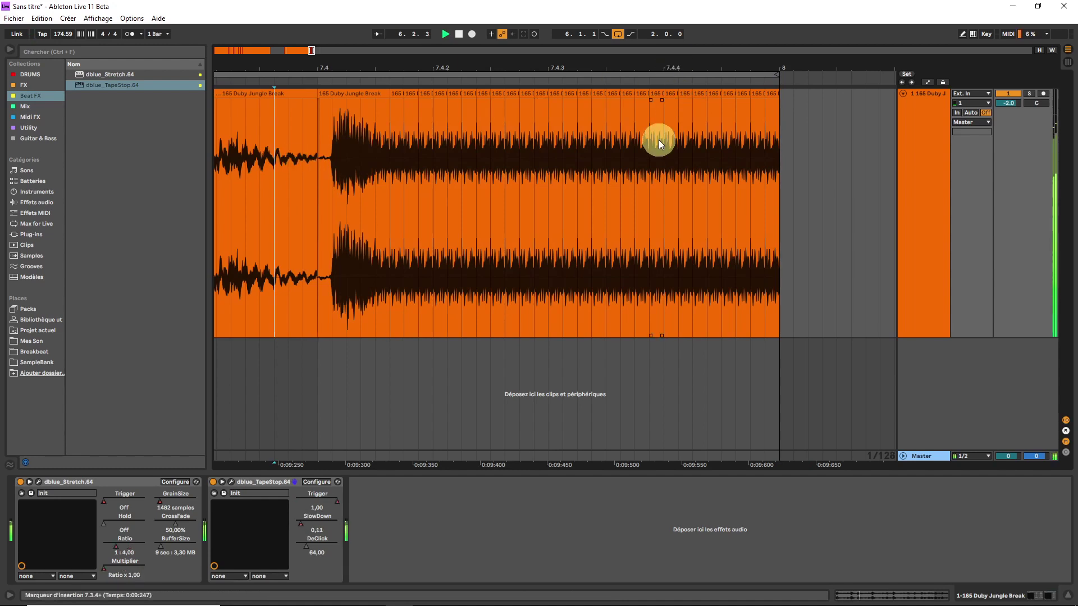
- Draw dblue_TapeStop's Trigger automation on over the repeated slices up to bar 8, and off from 6.2.3 to 6.3
click(297, 502)
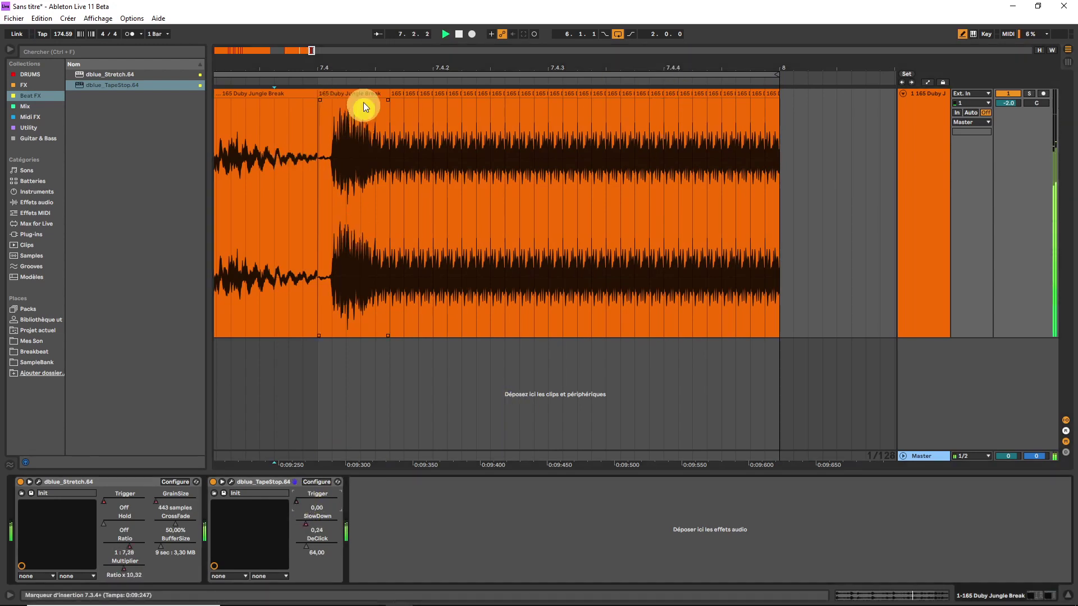
drag(363, 102, 453, 45)
click(403, 149)
key(a)
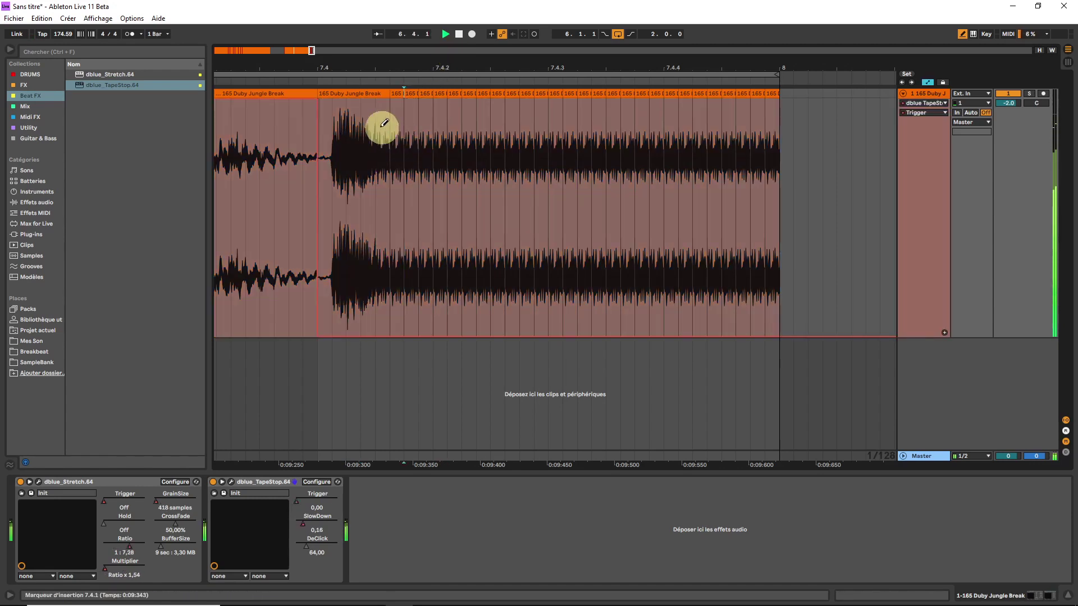
mouse_move(383, 123)
mouse_down()
mouse_move(424, 61)
mouse_move(664, 2)
mouse_up()
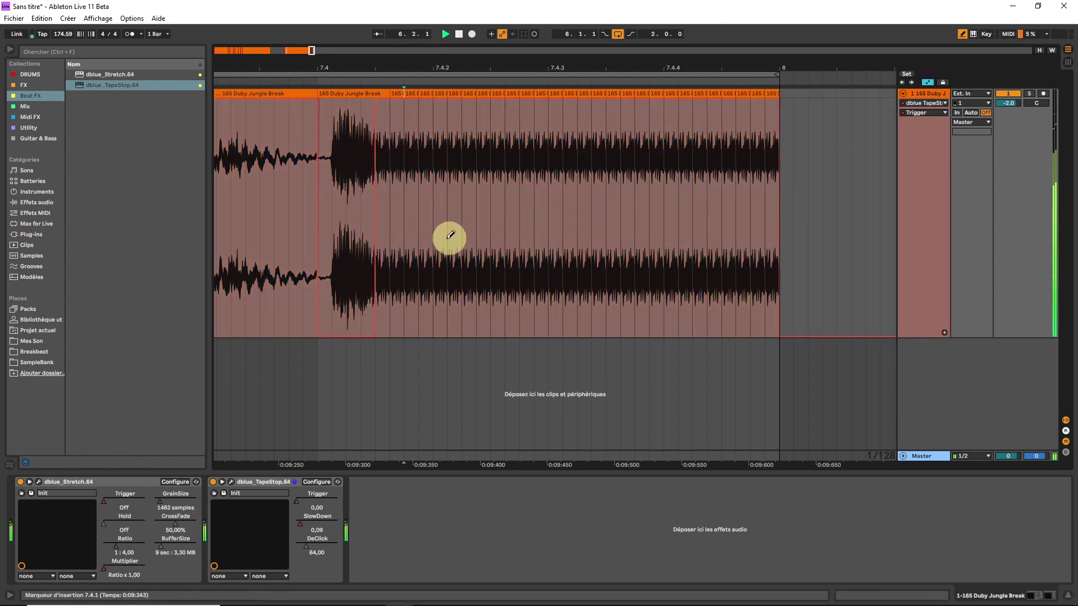
drag(312, 50, 308, 45)
mouse_move(292, 131)
mouse_down()
mouse_move(284, 335)
mouse_move(294, 322)
mouse_move(312, 348)
mouse_up()
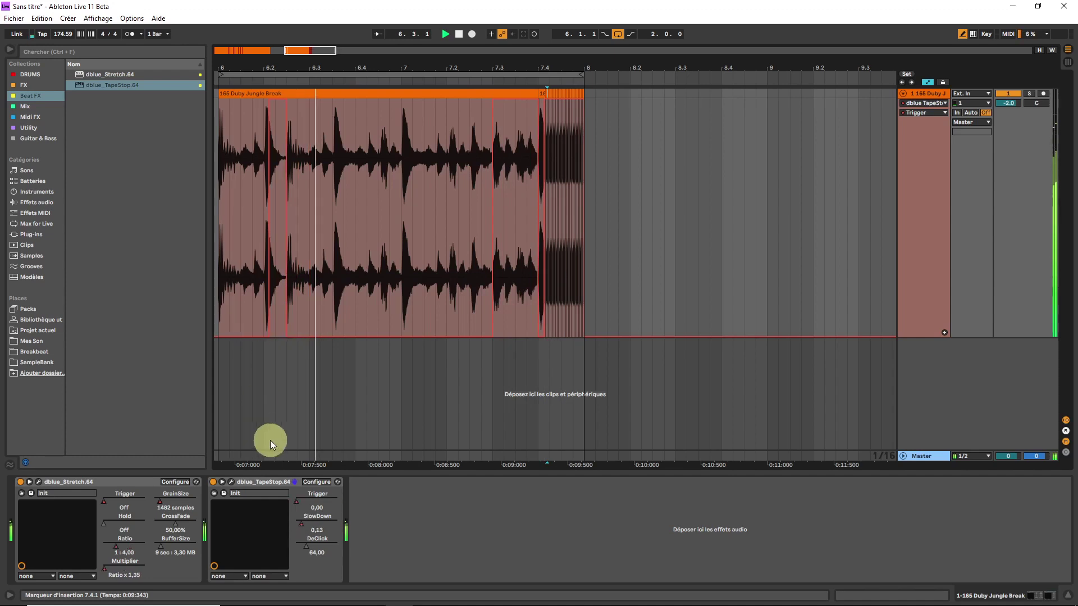
- Raise the SlowDown automation around 6.2 and lower it to near its minimum from just before 7.3 to 7.4
click(306, 511)
click(266, 213)
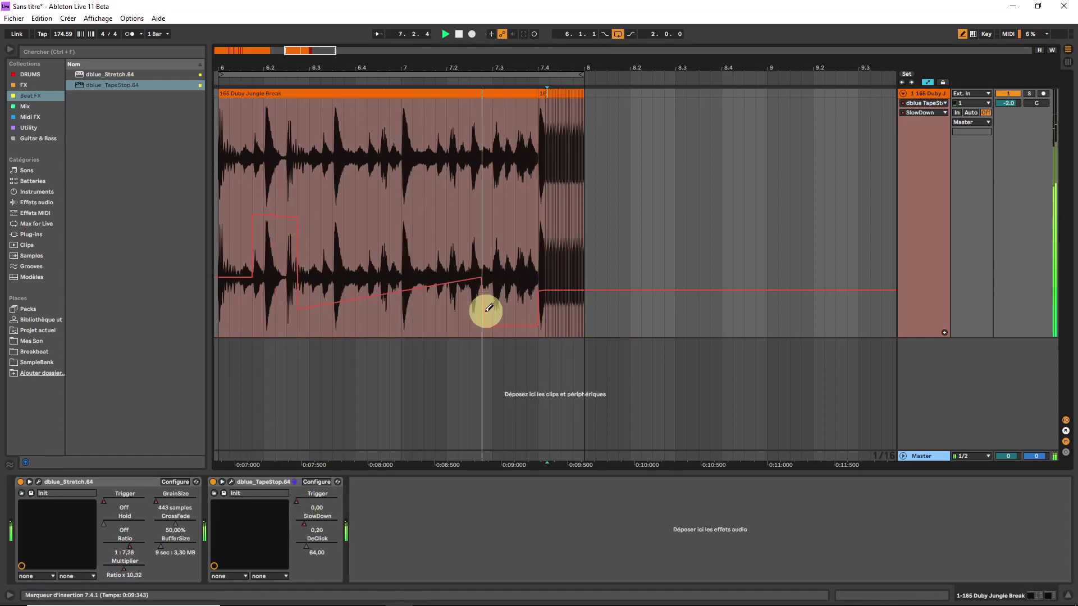
mouse_move(484, 308)
mouse_down()
mouse_move(487, 330)
mouse_move(539, 332)
mouse_up()
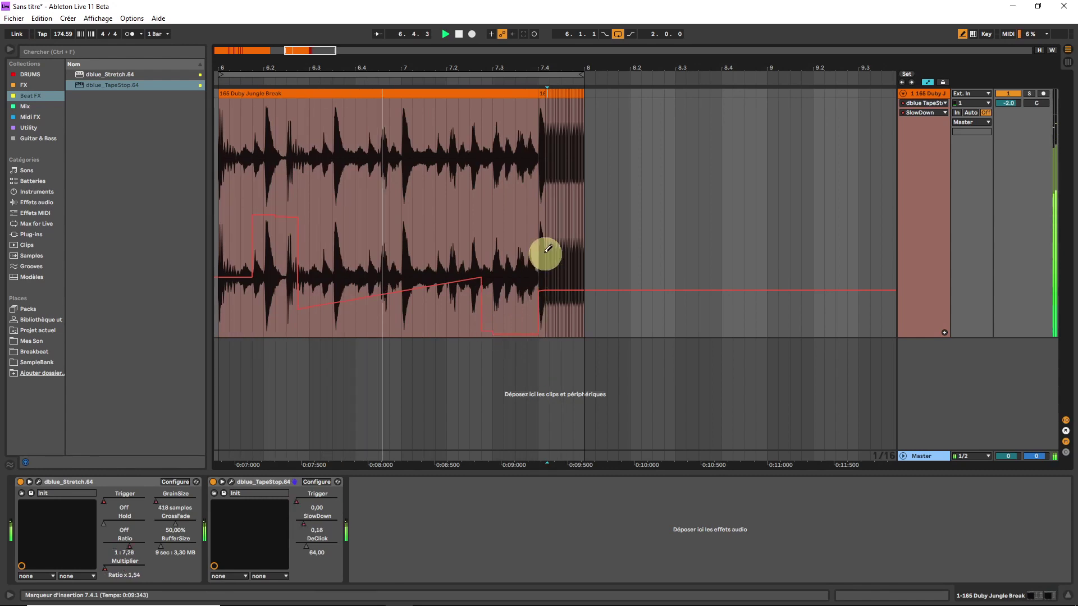
key(b)
key(space)
- Shape the SlowDown automation over the repeated slices into a zigzag that peaks, dips to near its minimum and rises toward bar 8
drag(287, 55, 333, 121)
drag(421, 249, 516, 251)
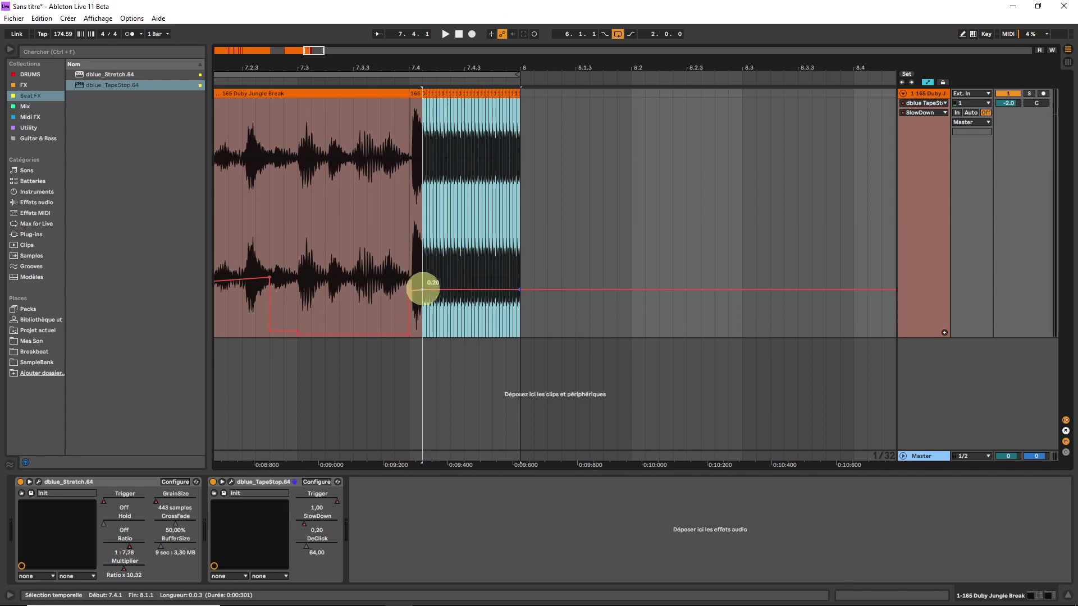
drag(422, 289, 479, 306)
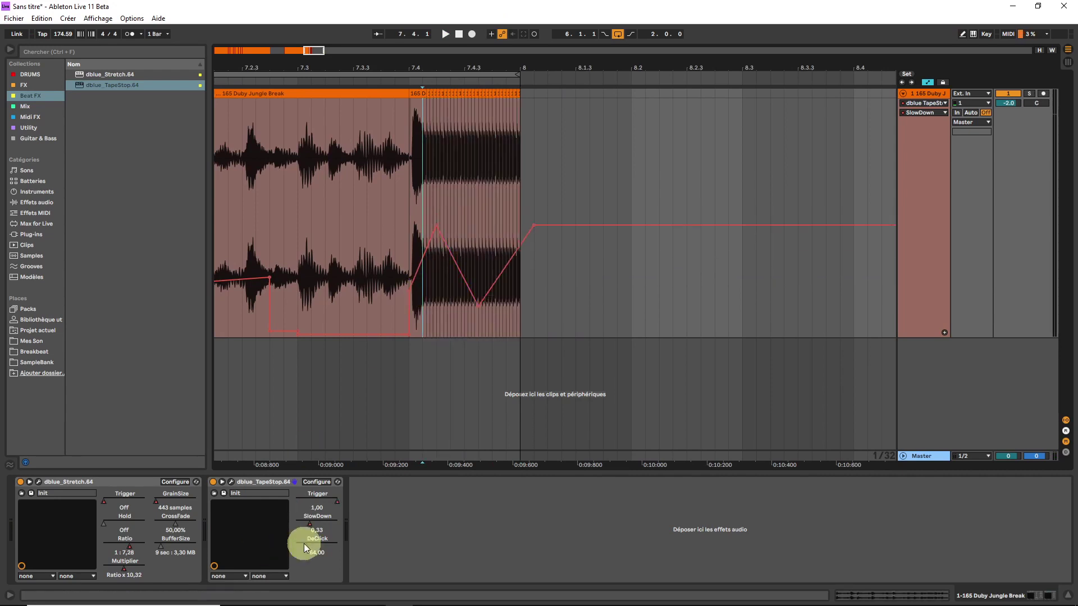
click(416, 294)
click(409, 181)
key(space)
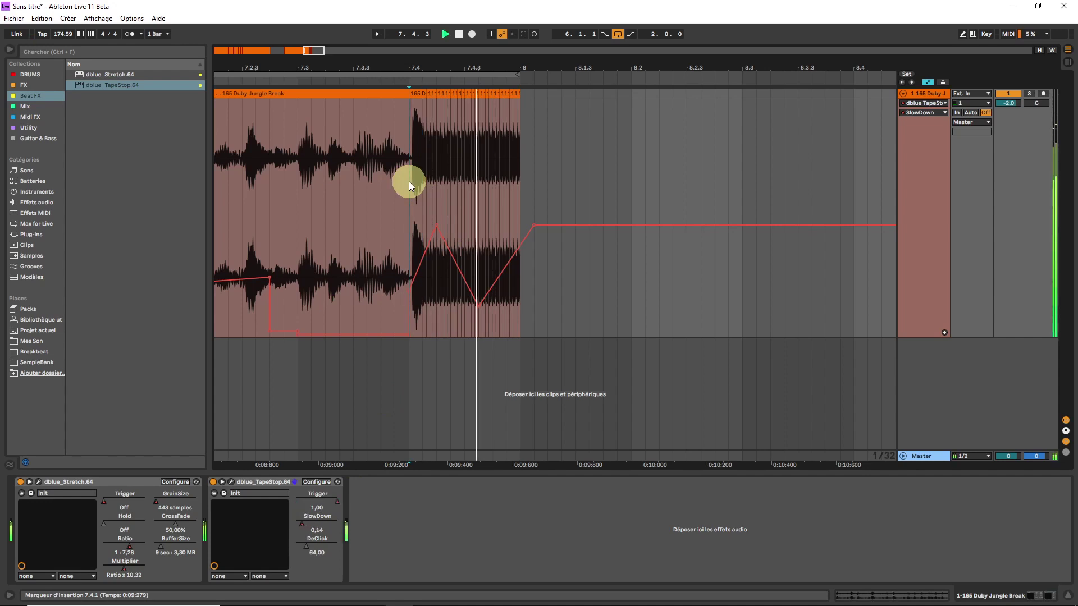
drag(430, 247, 433, 224)
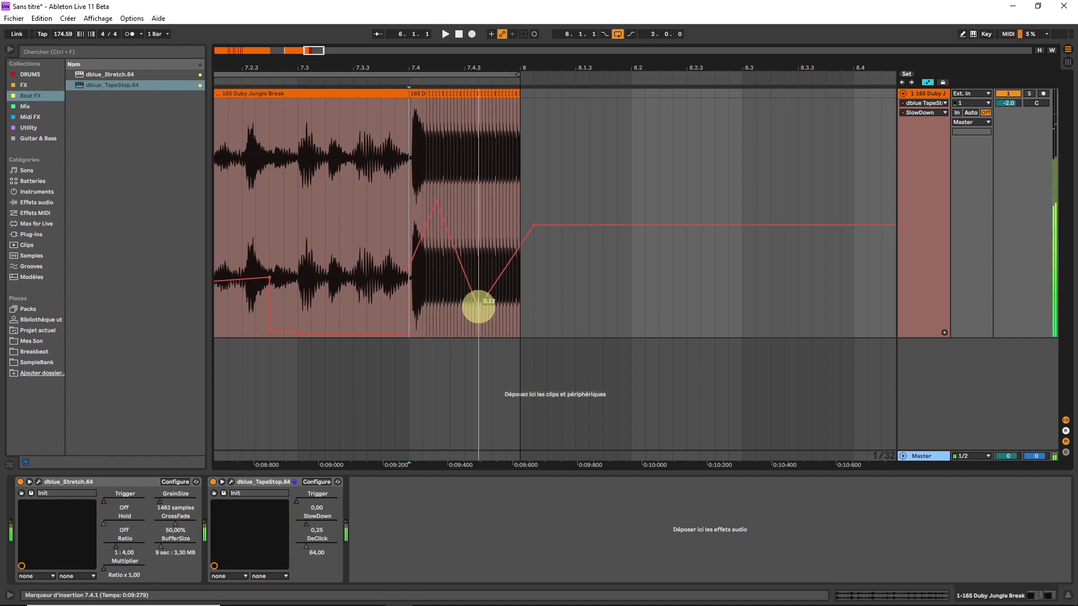
drag(479, 306, 478, 333)
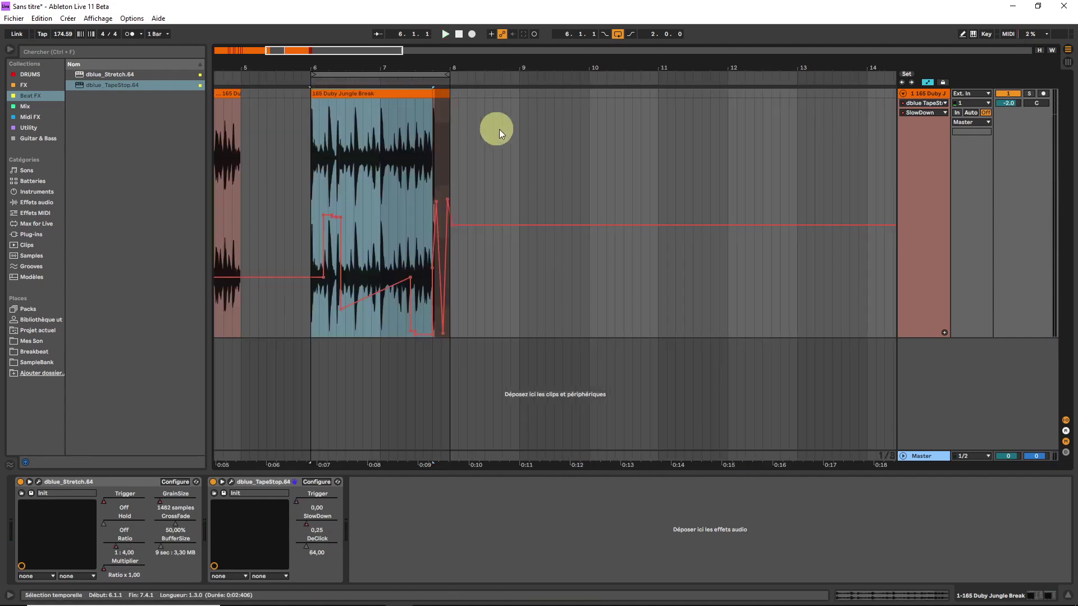
- Place a looped copy of the break's 6.1.1 to 7.4.1 section at 9.1.1 with its dblue_TapeStop Trigger automation cleared to off
click(520, 130)
key(ctrl+v)
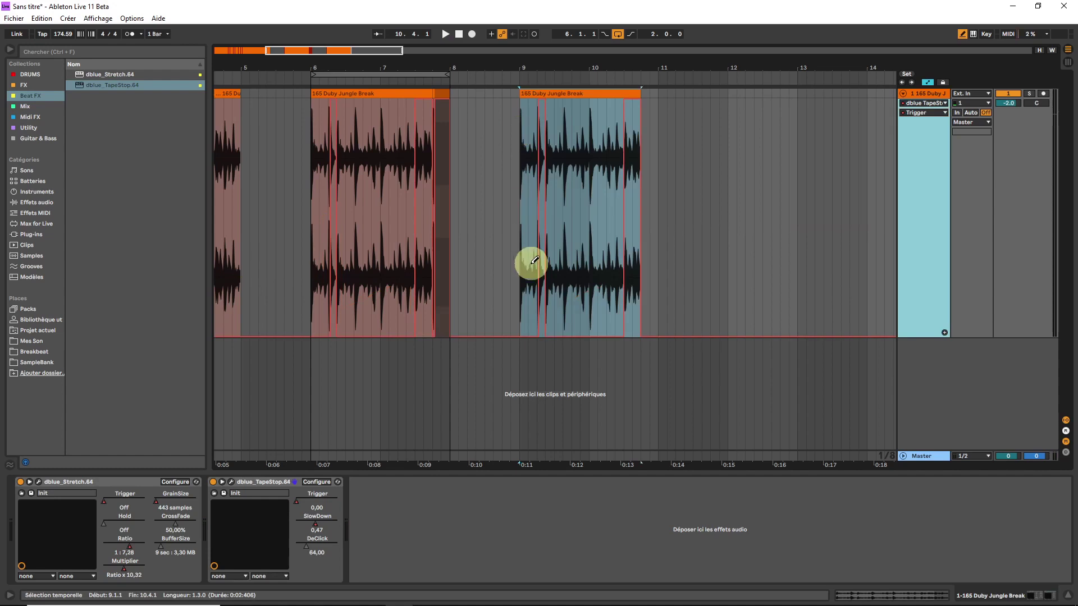
key(b)
drag(325, 46, 344, 51)
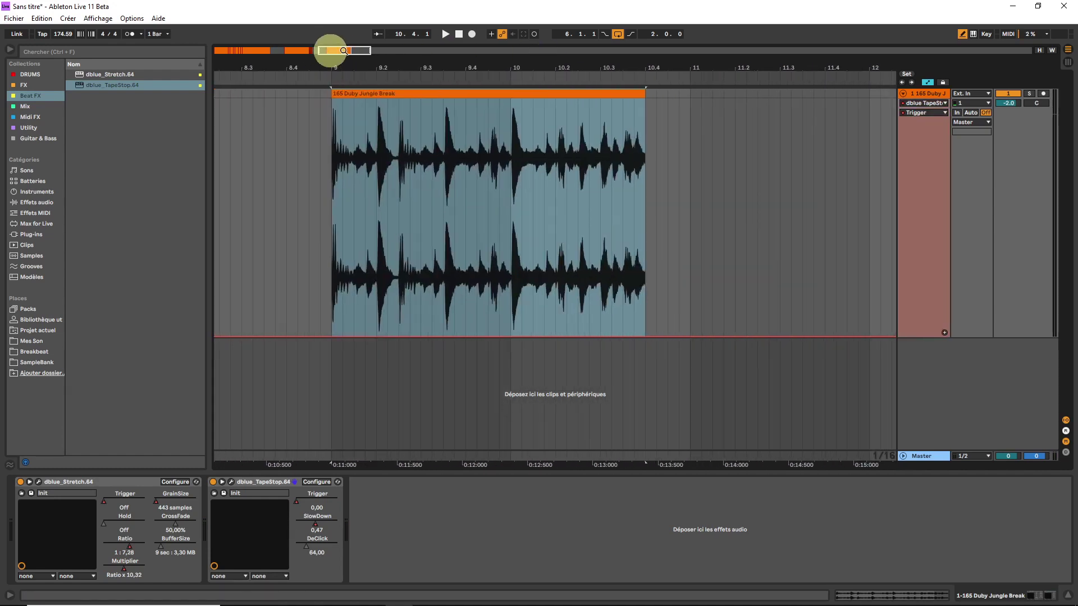
click(460, 92)
key(ctrl+l)
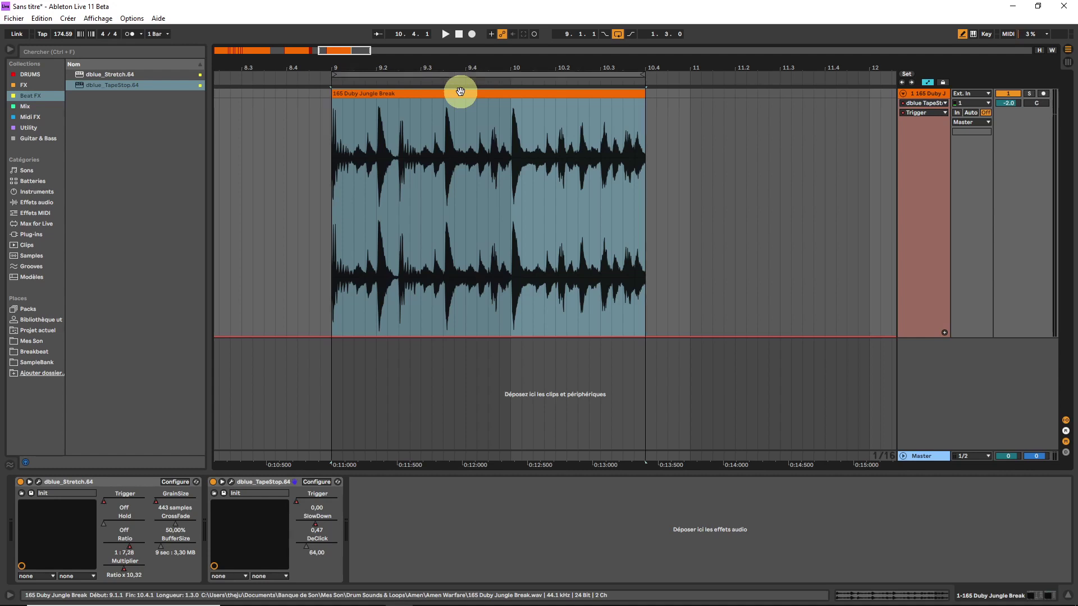
- Add Unfiltered Audio Instant Delay after dblue_TapeStop and move its plug-in window clear of the waveform
click(29, 84)
double_click(134, 224)
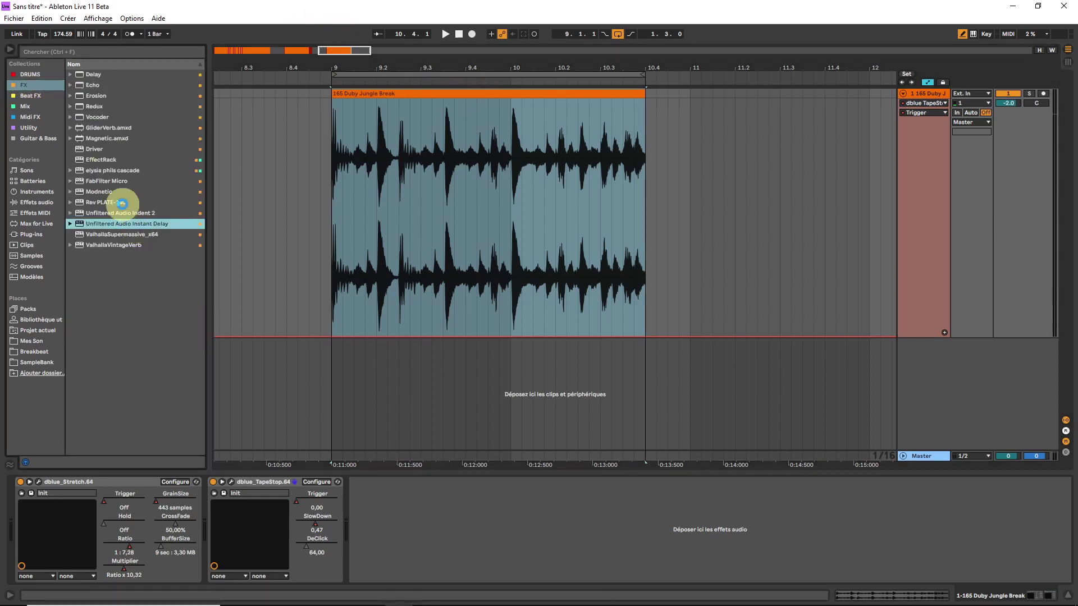
drag(153, 51, 776, 221)
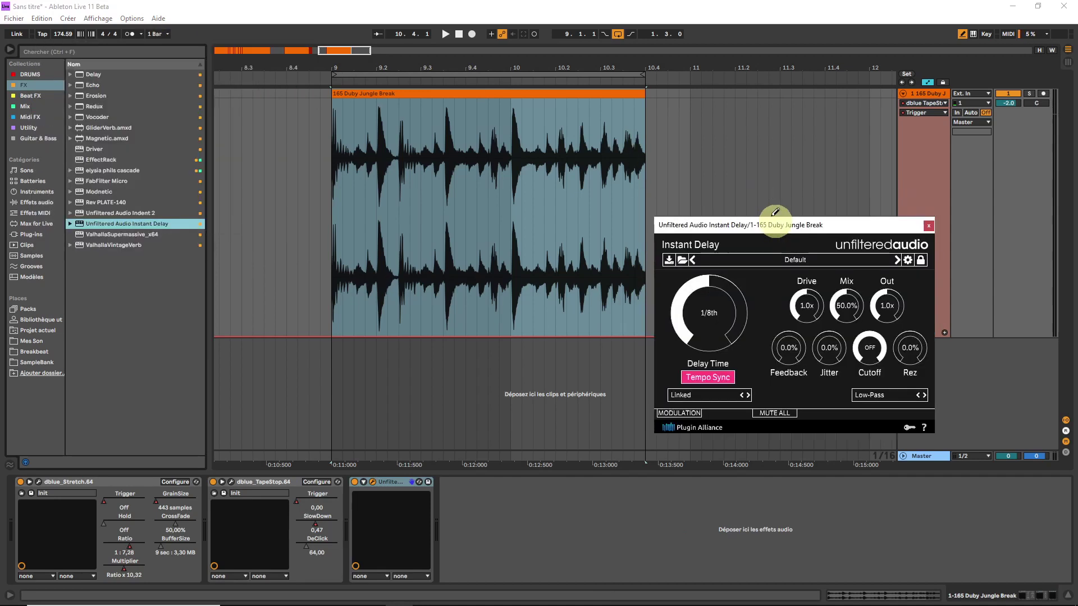
- Load the user preset Driller 1 in Instant Delay
drag(323, 48, 340, 53)
drag(341, 54, 340, 55)
click(844, 284)
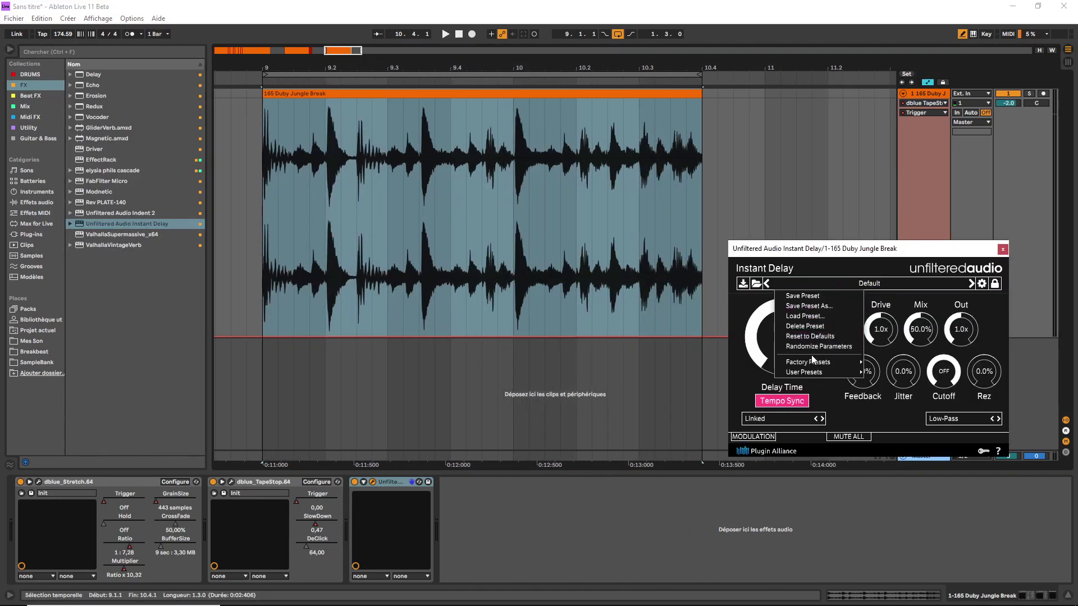
mouse_move(809, 375)
click(886, 372)
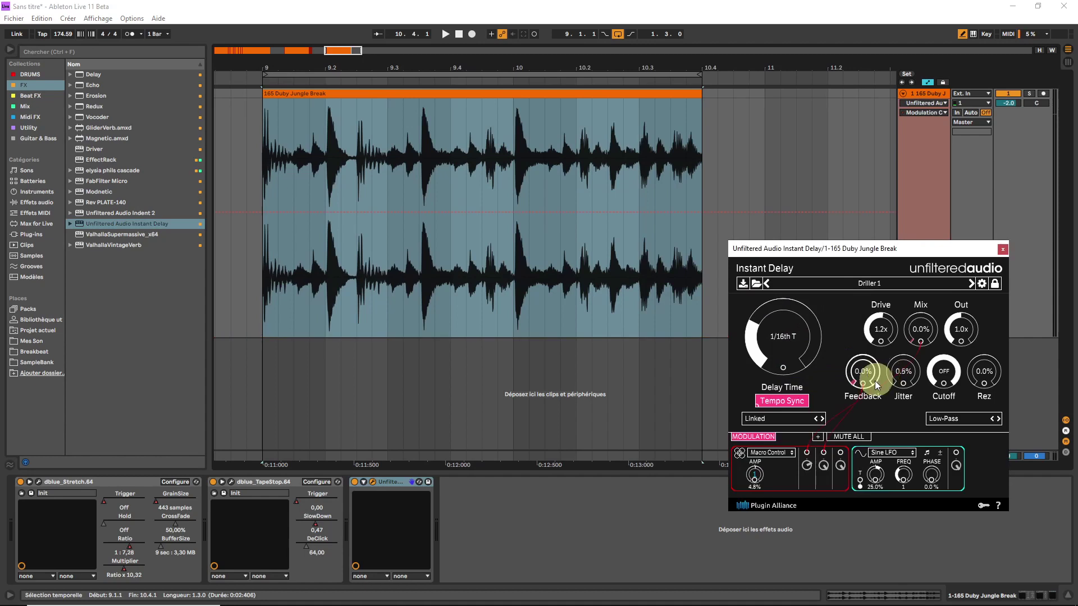
- Lower Instant Delay's Macro Control AMP to 2.4% and draw a 1.000 automation pulse for it over the hit from 9.2.1 to 9.2.3
click(755, 477)
drag(753, 431, 745, 405)
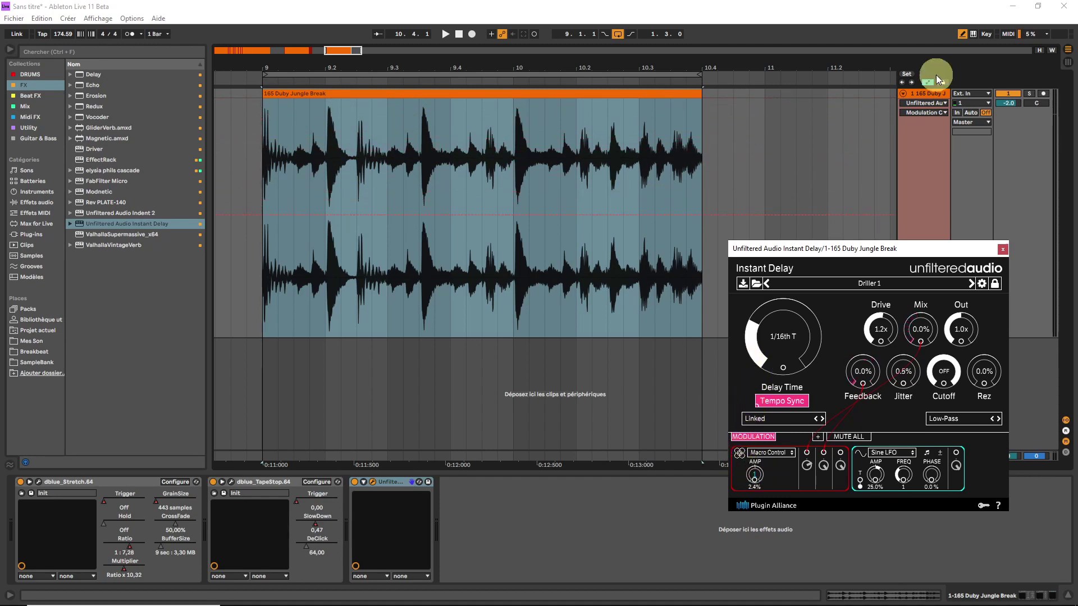
drag(330, 48, 336, 164)
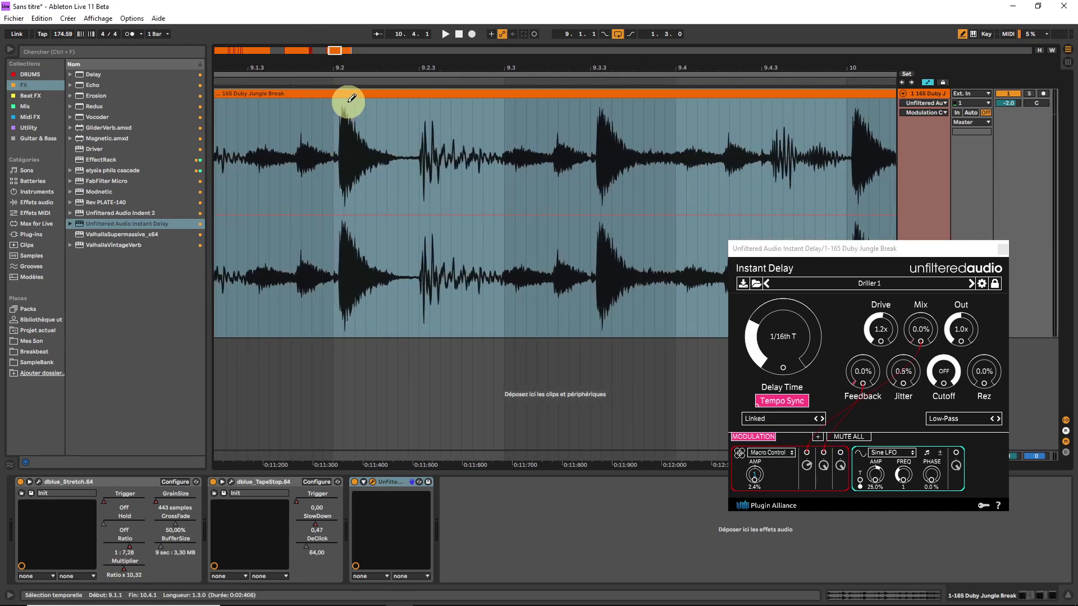
key(space)
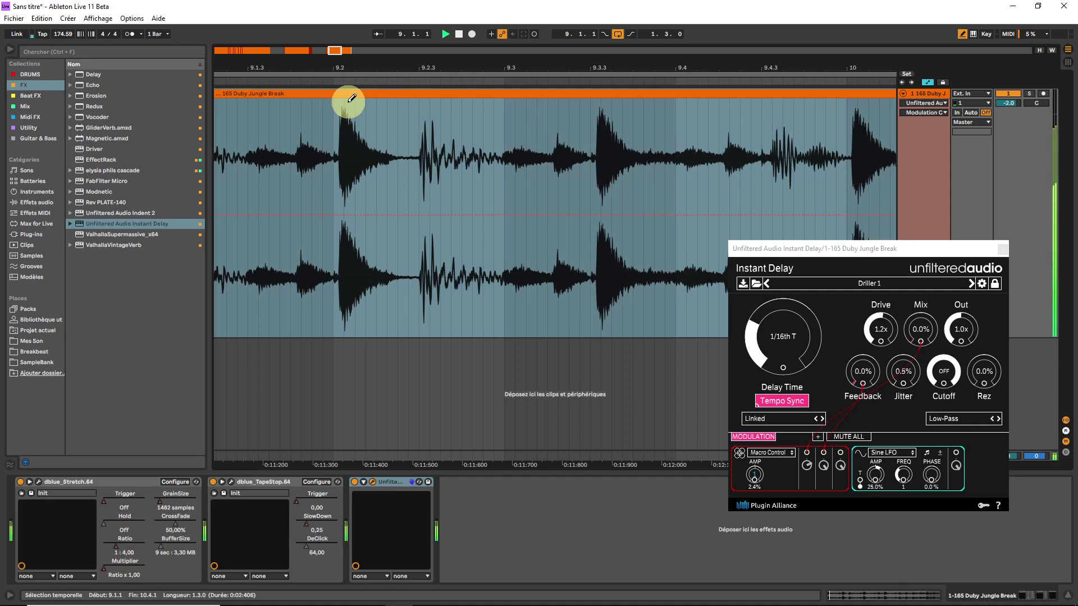
drag(348, 102, 414, 28)
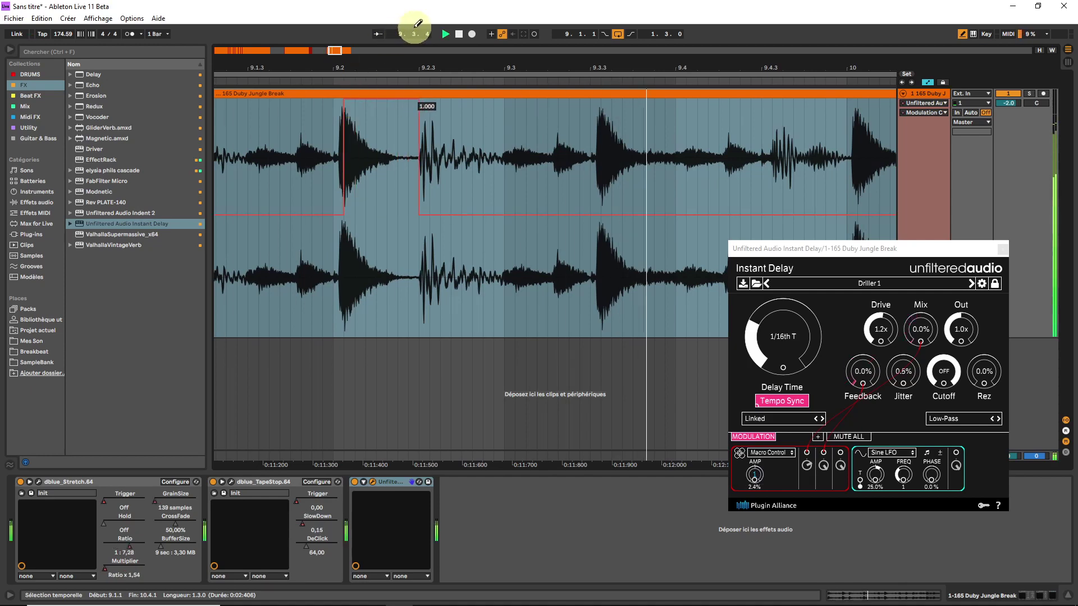
- Copy the 10.1.1 to 10.1.3 hit to 10.2.1 and delete the rest of the break after it, up to 10.4.1
drag(336, 50, 337, 52)
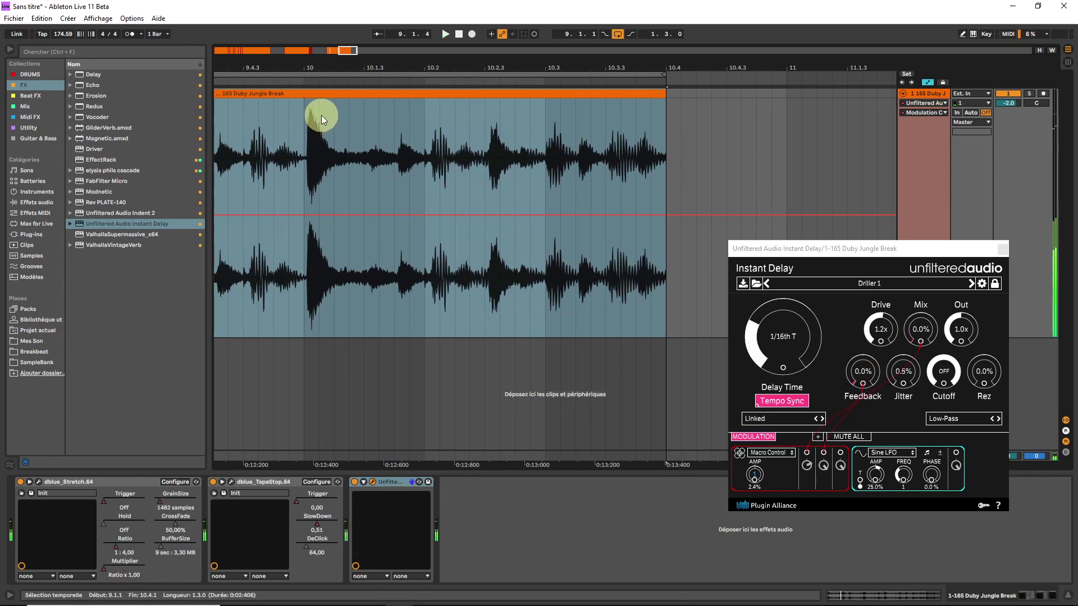
drag(306, 127, 365, 123)
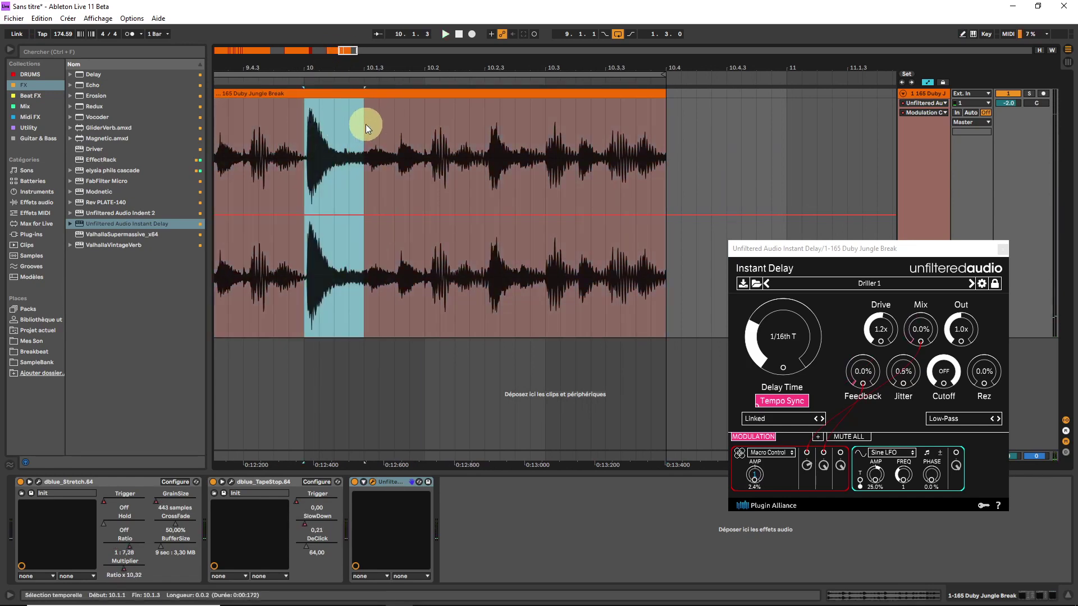
click(426, 123)
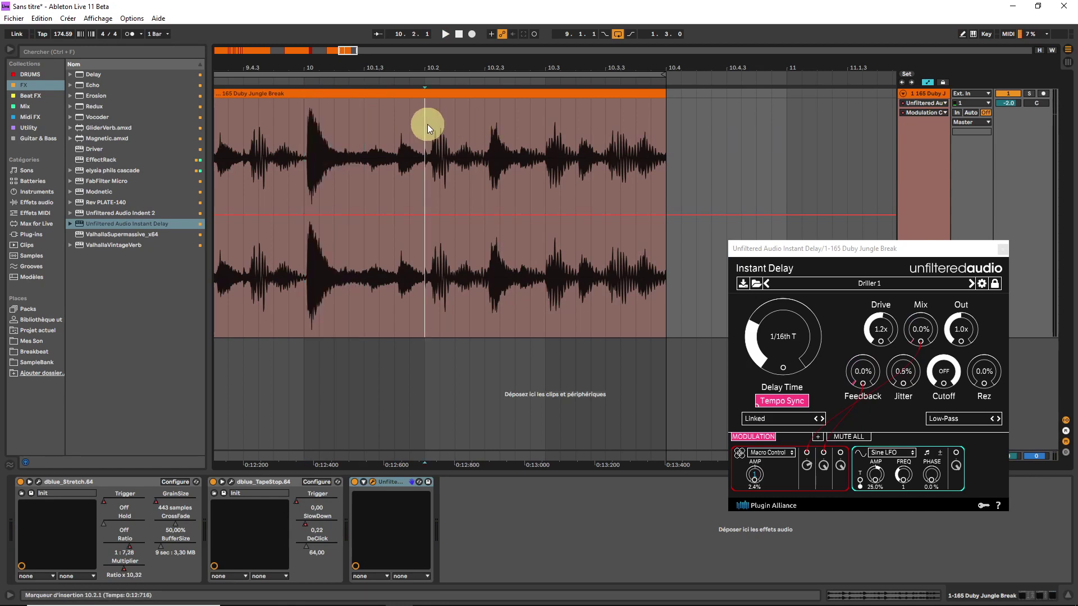
key(ctrl+v)
drag(303, 130, 364, 110)
key(ctrl+c)
click(425, 122)
key(ctrl+v)
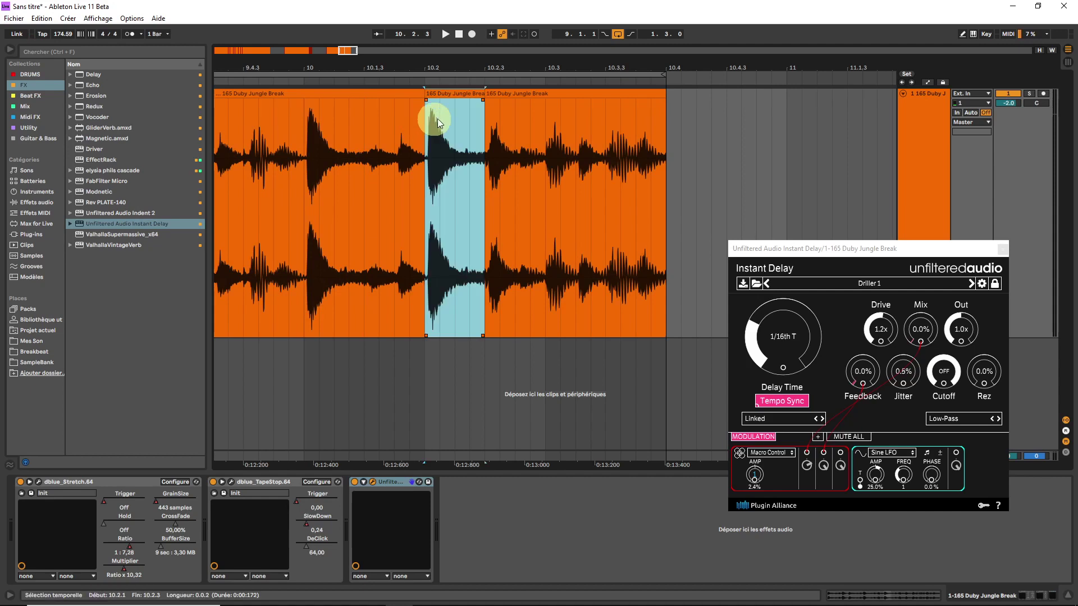
click(510, 96)
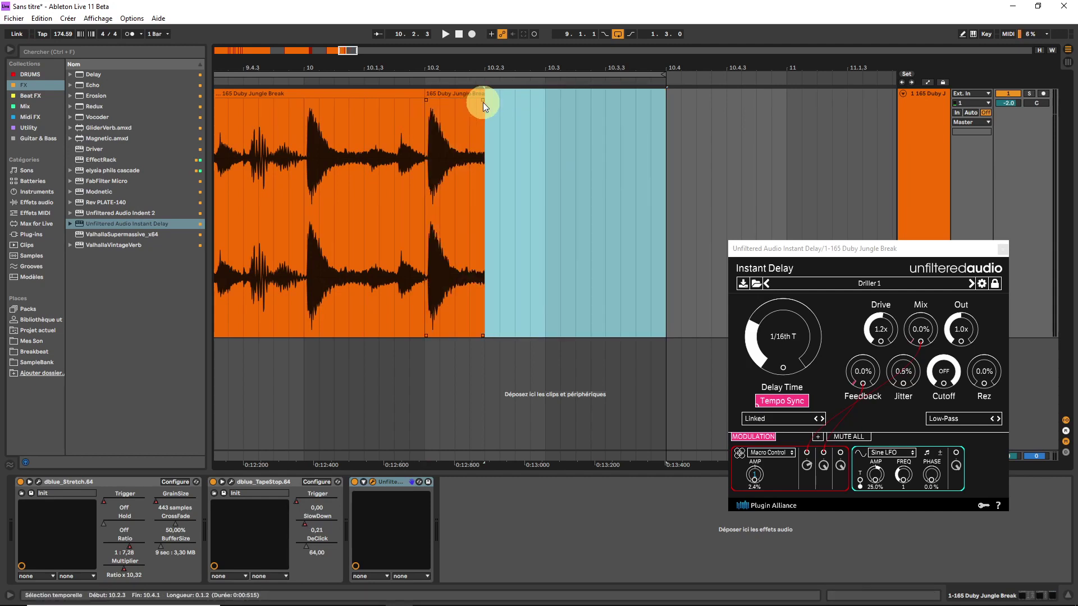
key(Delete)
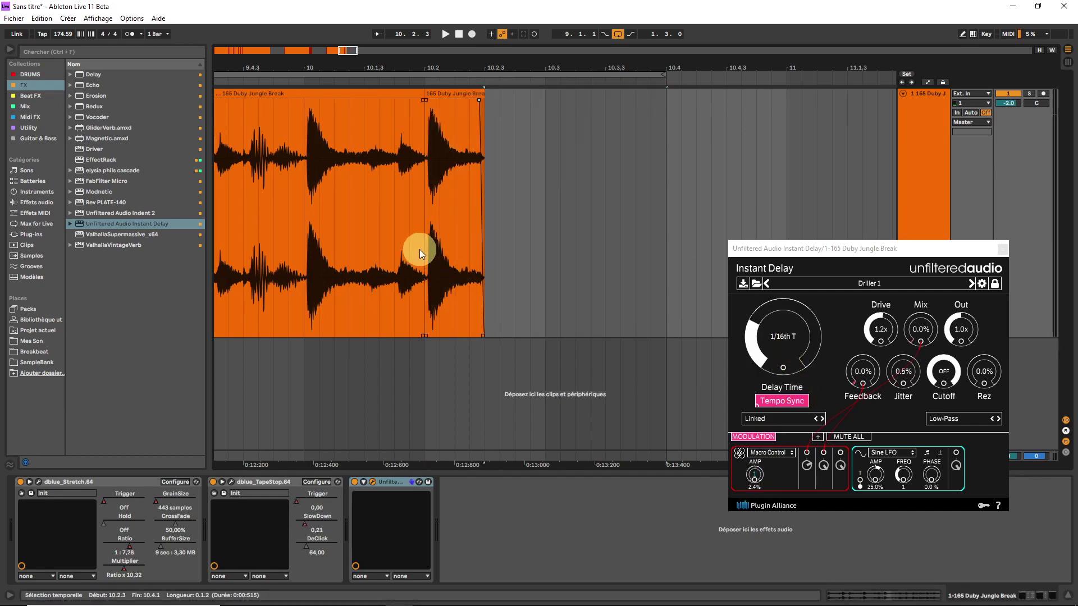
- Raise the Macro Control modulation automation to maximum from 10.2.1 to 10.4.1 and play back the result
key(a)
drag(426, 181, 645, 100)
key(space)
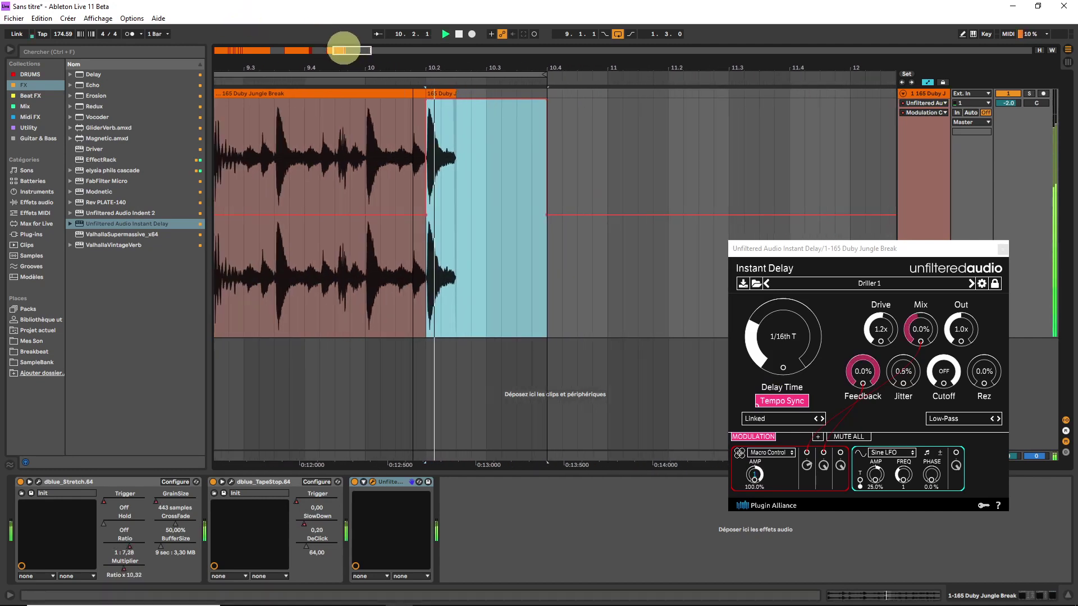
- Draw lower modulation automation pulses over the hits, about 0.87 from 10.1.1 to 10.1.3 and a smaller one from 9.3.3 to 9.4.1
drag(344, 47, 344, 44)
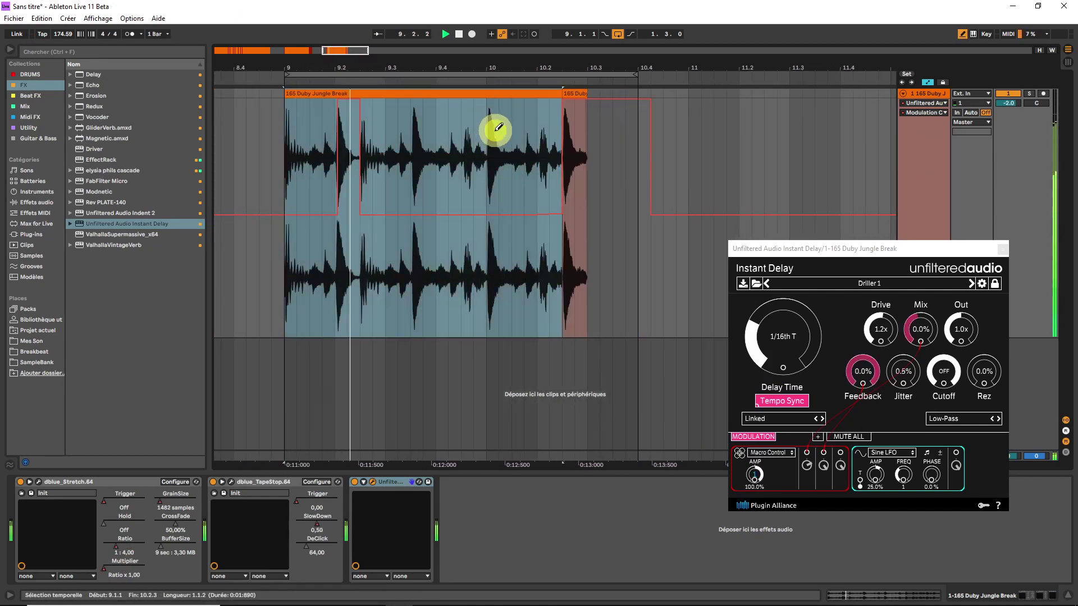
drag(494, 129, 506, 130)
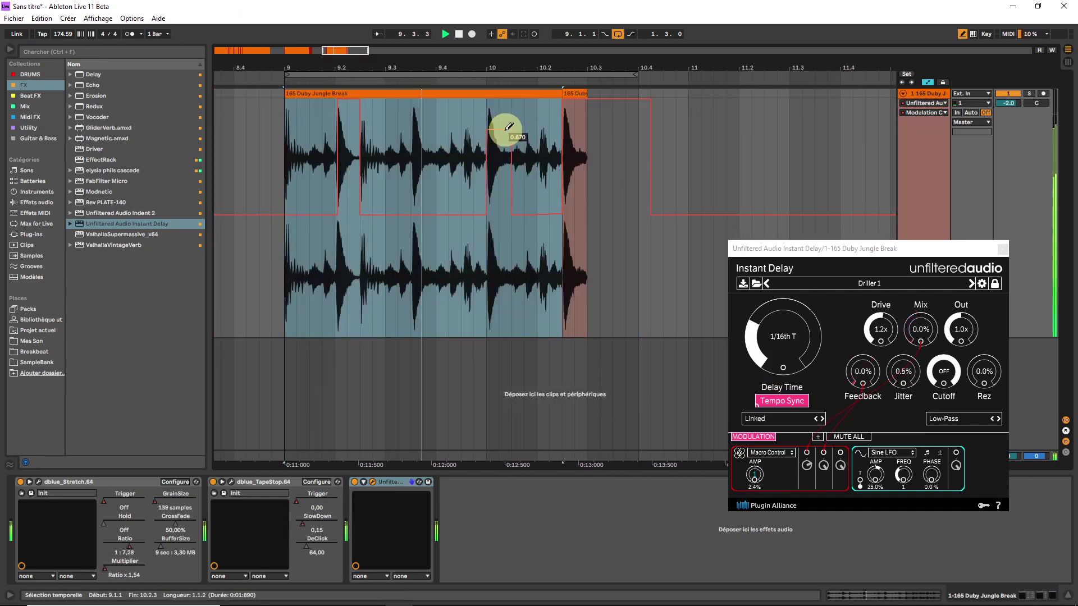
click(424, 155)
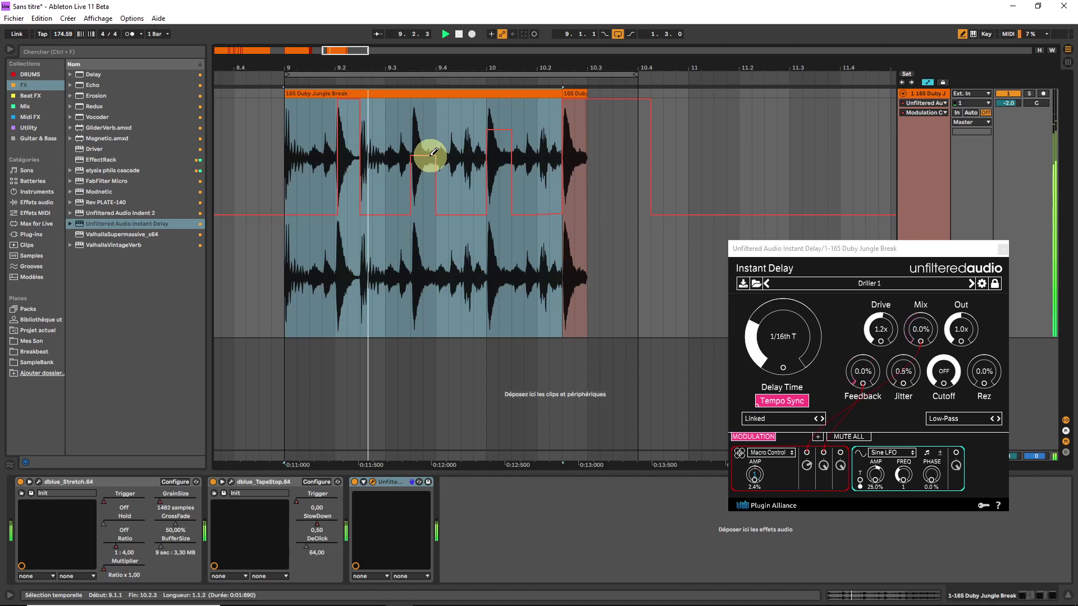
- Show Instant Delay's Delay Time automation, lower it to 1/64th D from 9.2.1 to 9.3.2 and play it back
click(783, 337)
key(space)
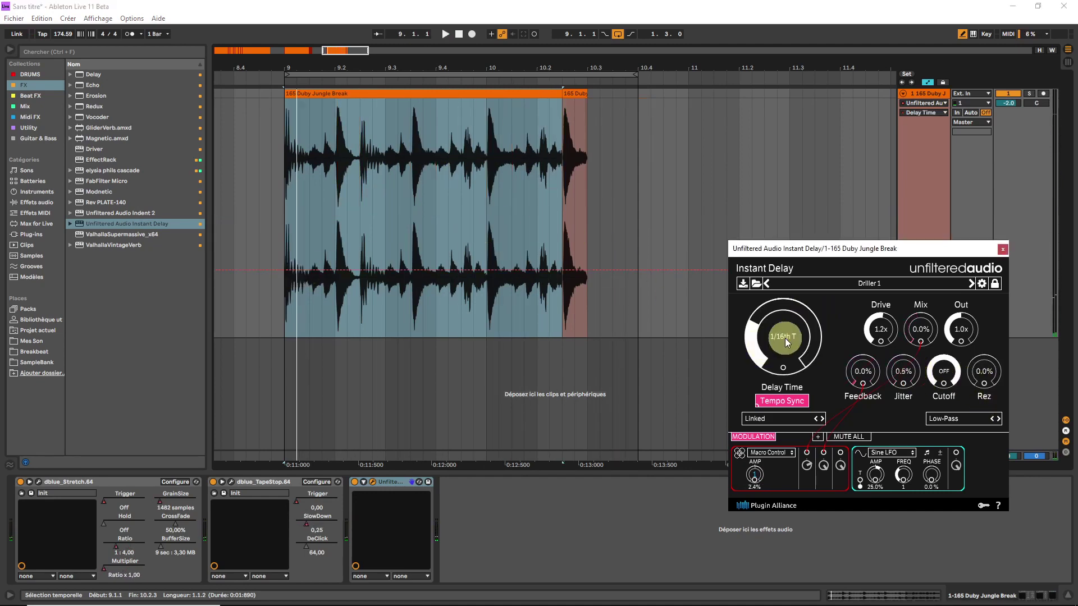
key(b)
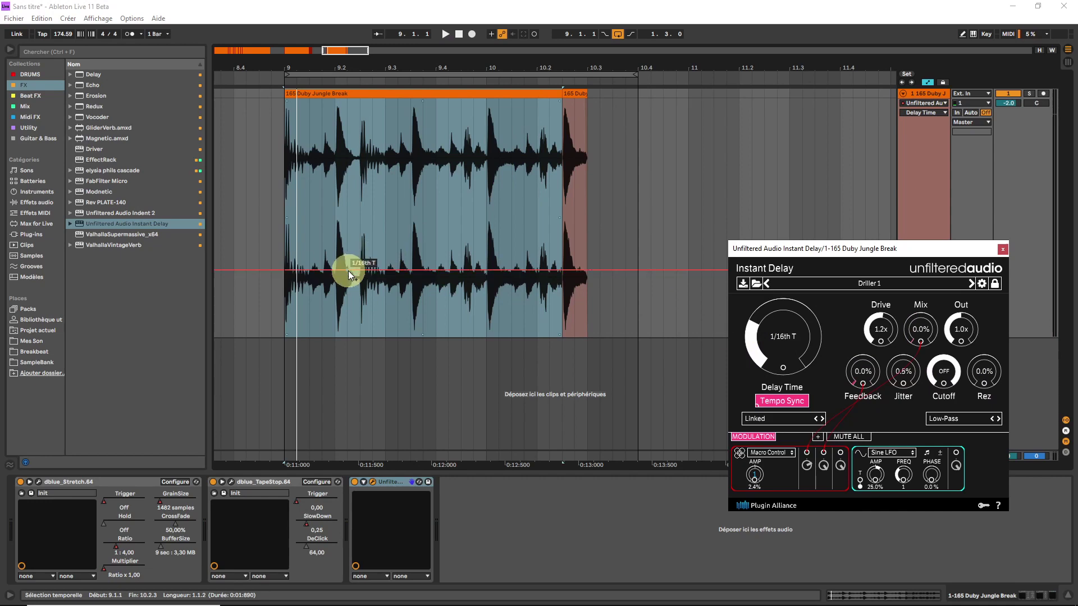
drag(338, 250, 366, 298)
key(space)
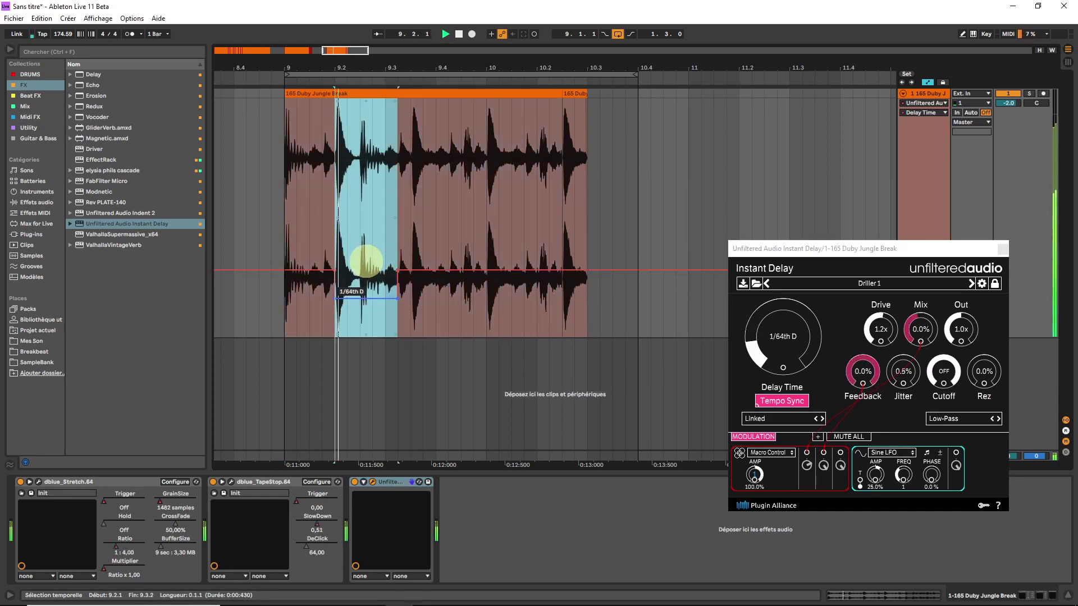
- Set the Delay Time automation to 1/32nd T from 10.2.3 to 10.4.1 and to 1/64th T from 10.1.1 to 10.2.2
drag(484, 259, 639, 244)
click(605, 260)
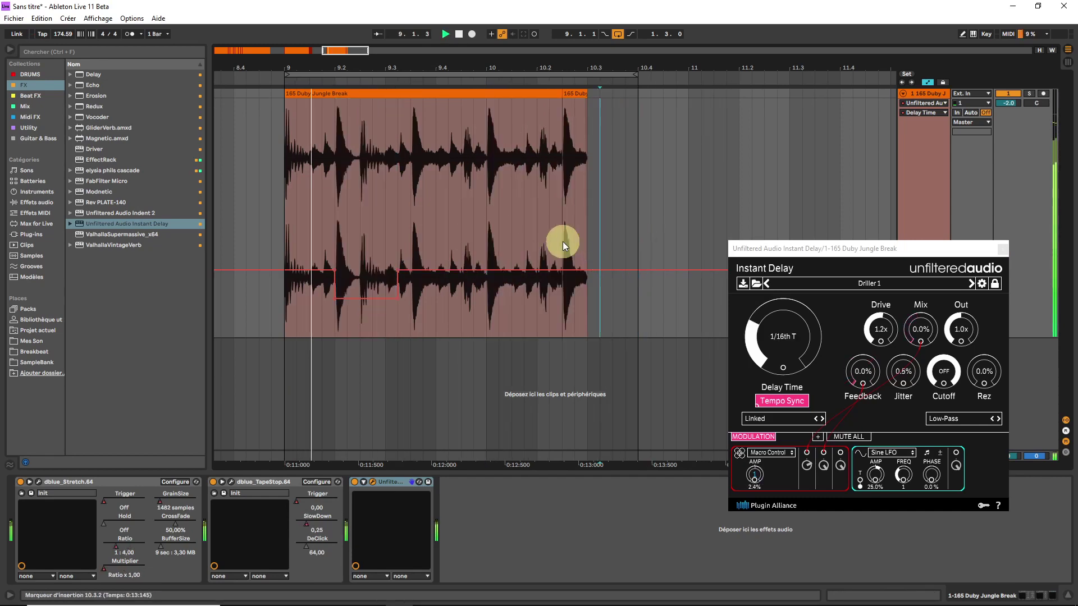
drag(562, 241, 619, 290)
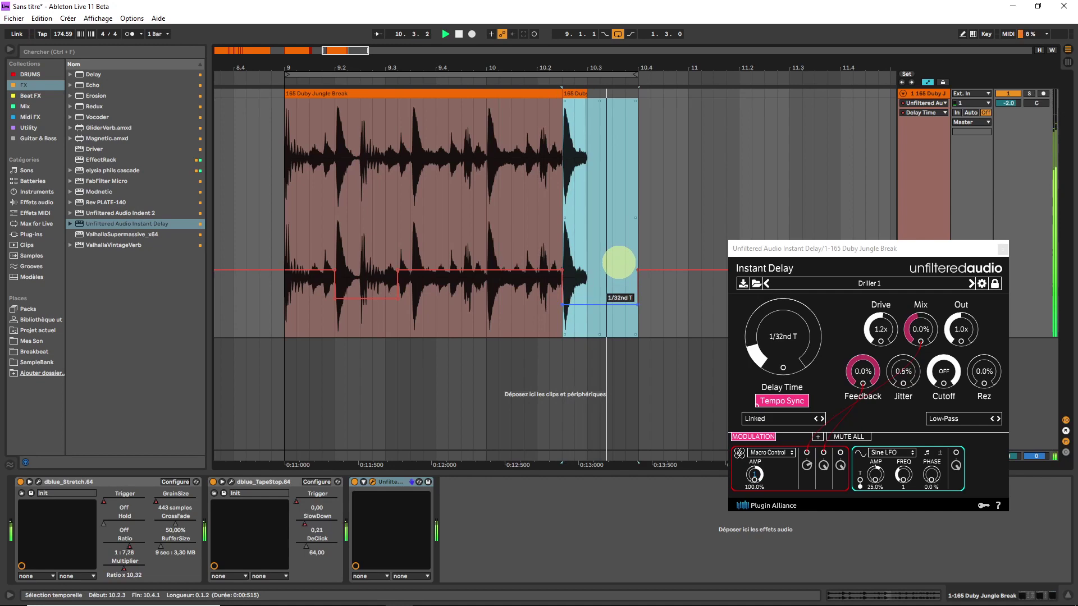
drag(489, 217, 548, 221)
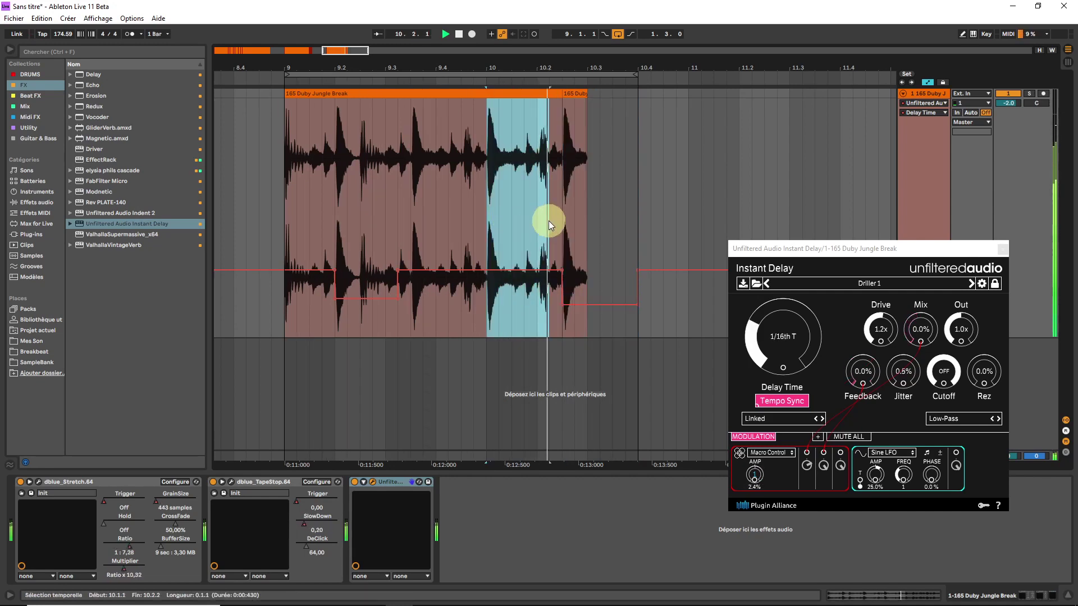
drag(523, 265, 552, 331)
- Draw the Macro Control modulation automation close to maximum from 10.1.4 to 10.2.1 and at about 0.946 from 10.2.1 to 10.2.2
click(864, 368)
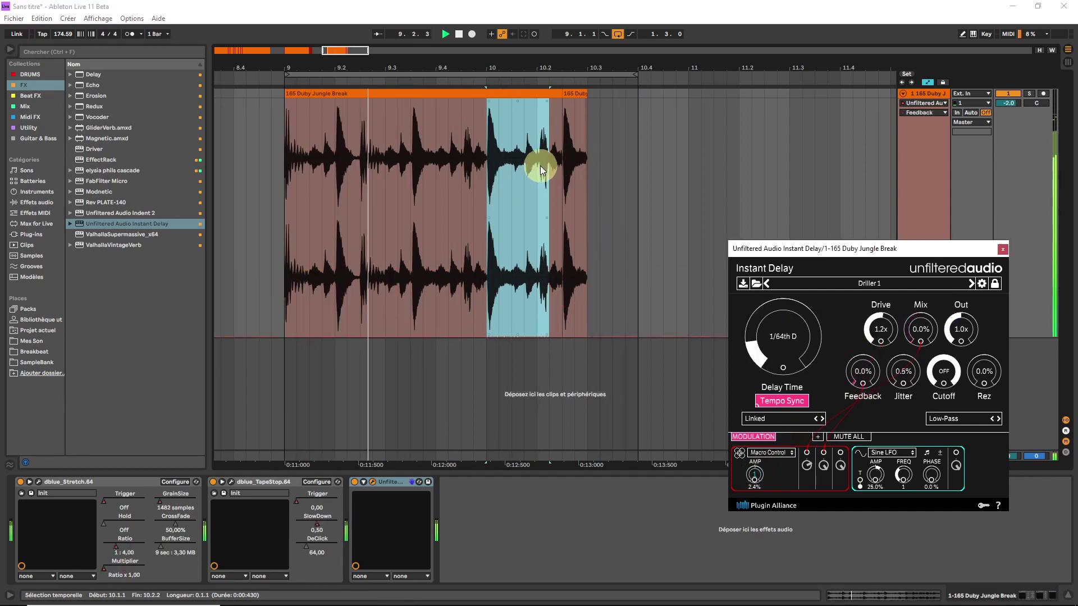
click(754, 475)
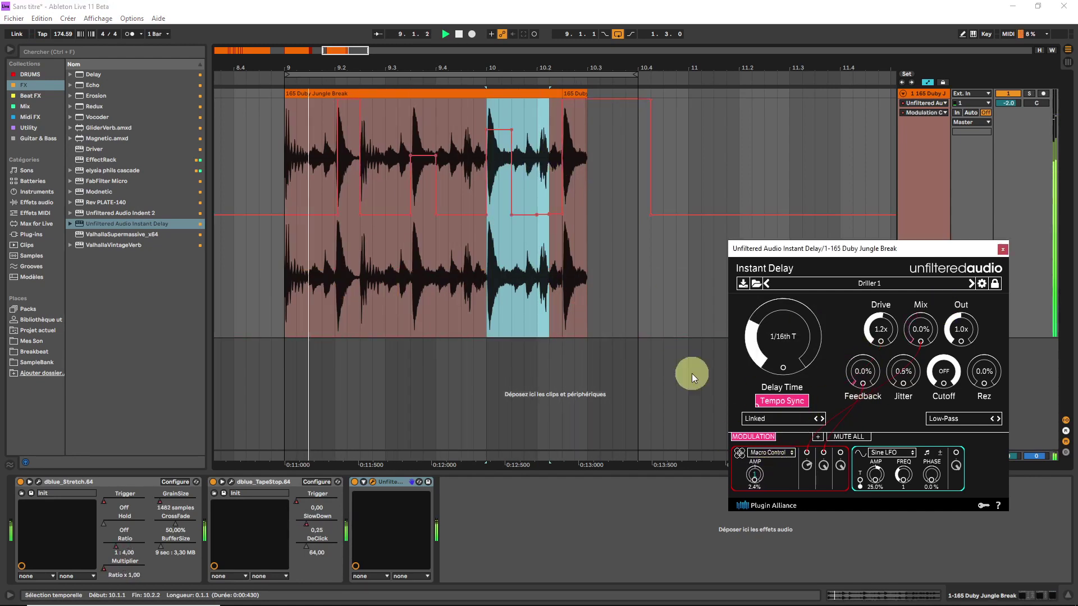
key(b)
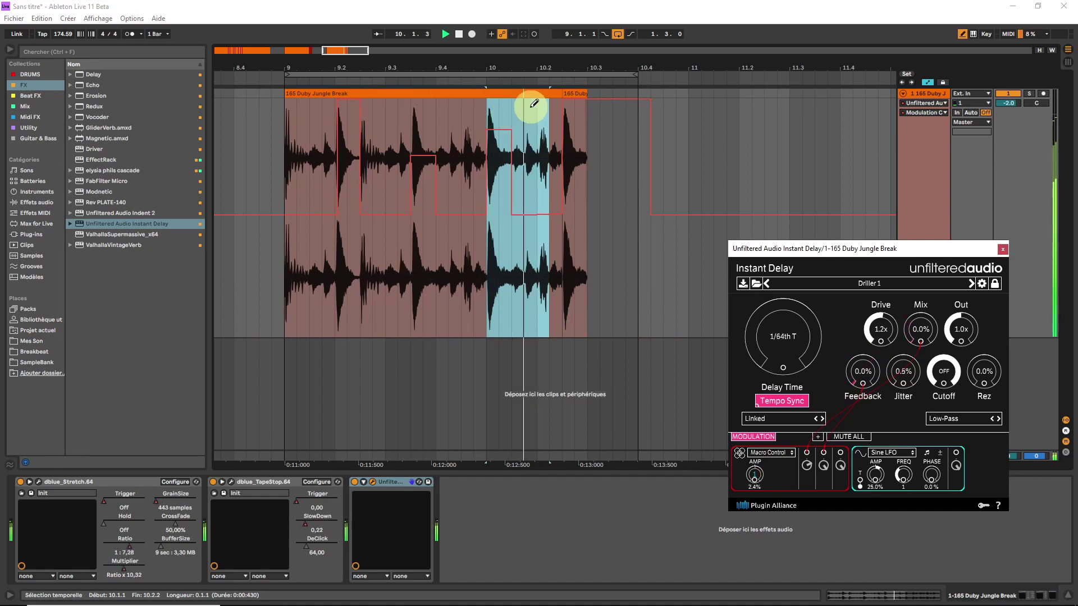
mouse_move(531, 106)
mouse_down()
mouse_move(548, 77)
mouse_move(545, 114)
mouse_up()
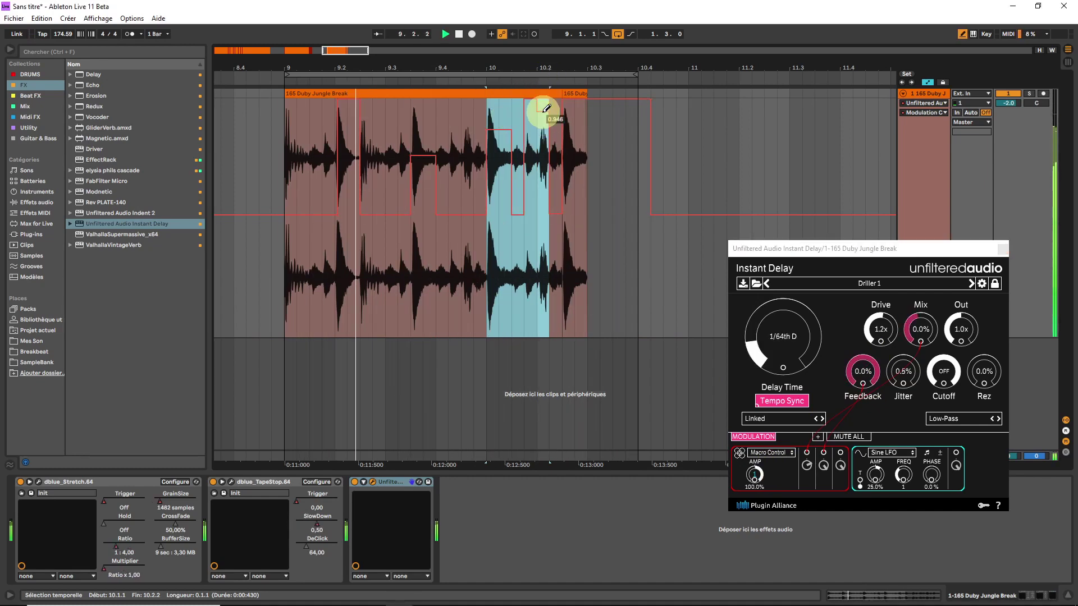
click(543, 111)
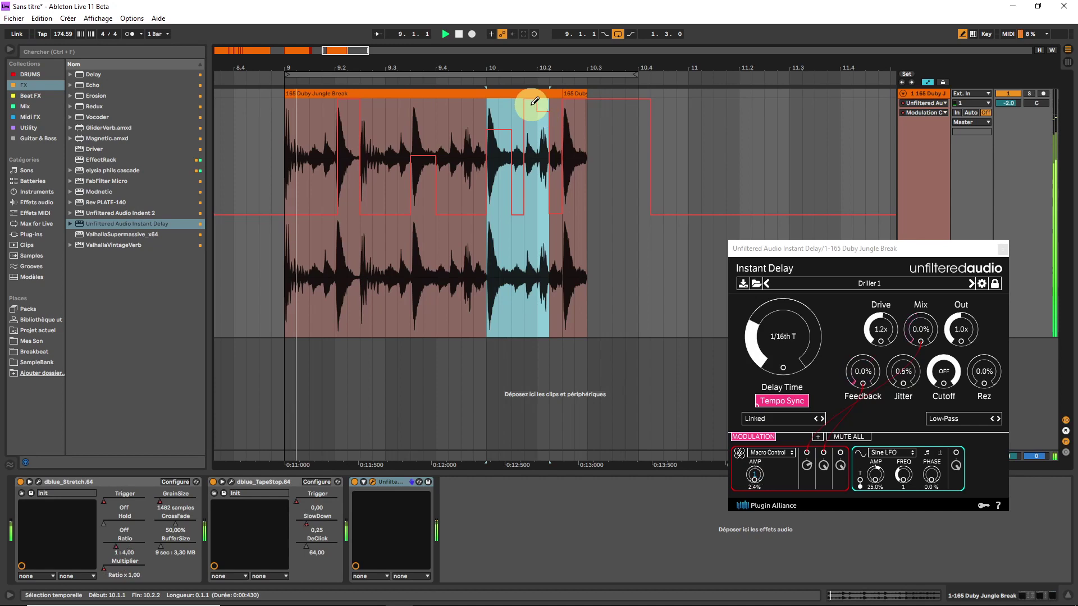
- Raise the Delay Time automation above its 1/16th T baseline from 10.3.2 to 10.4.1
click(782, 341)
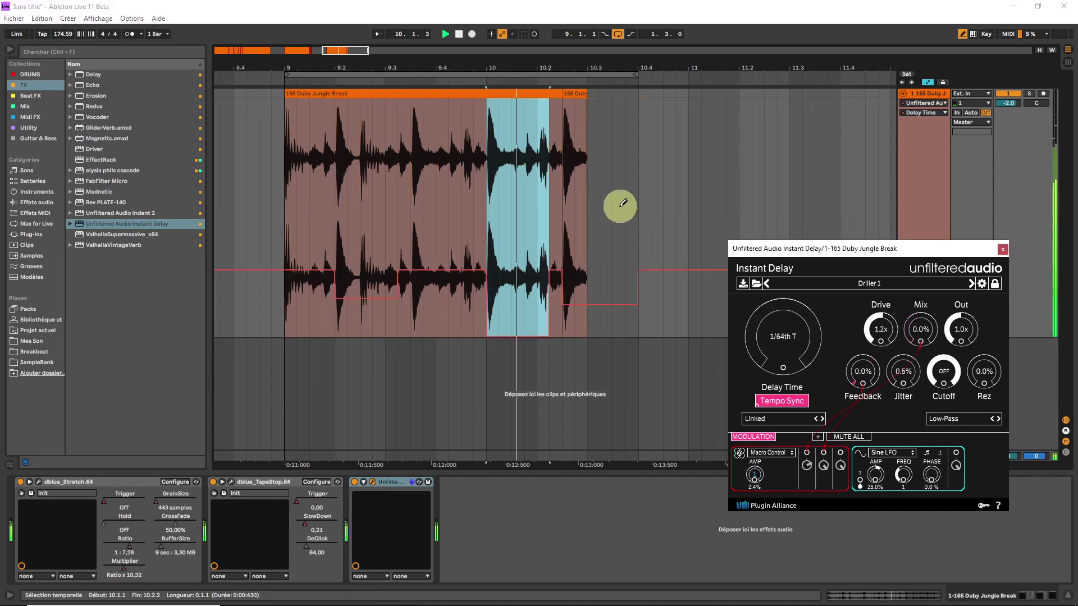
key(b)
click(594, 279)
drag(594, 279, 618, 262)
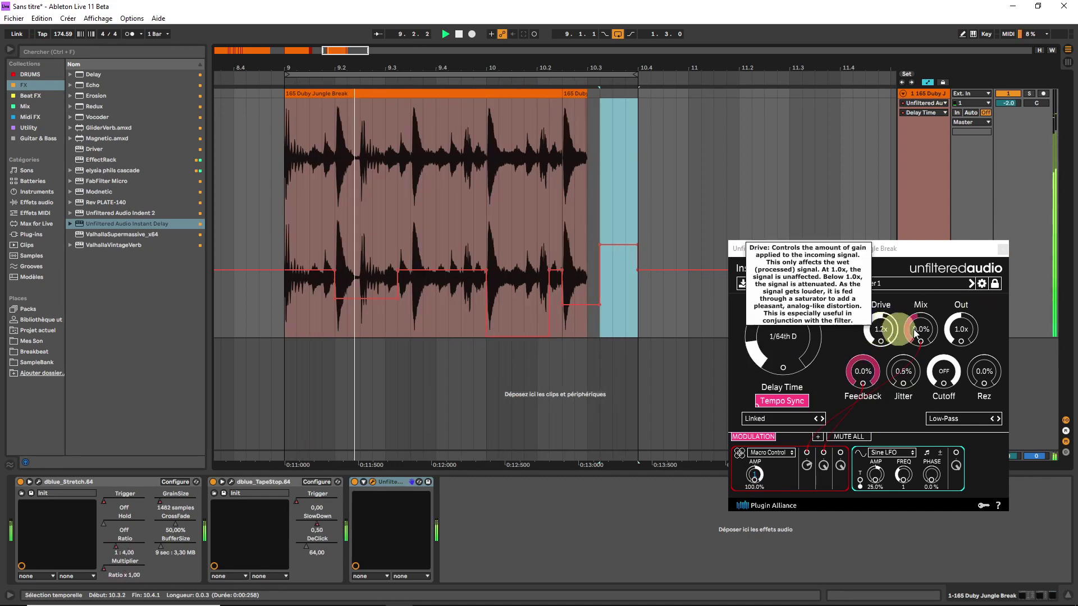
- Set Instant Delay's Drive to 1.4x and its Out gain to 0.7x
drag(964, 326, 965, 329)
scroll(877, 334, up, 2)
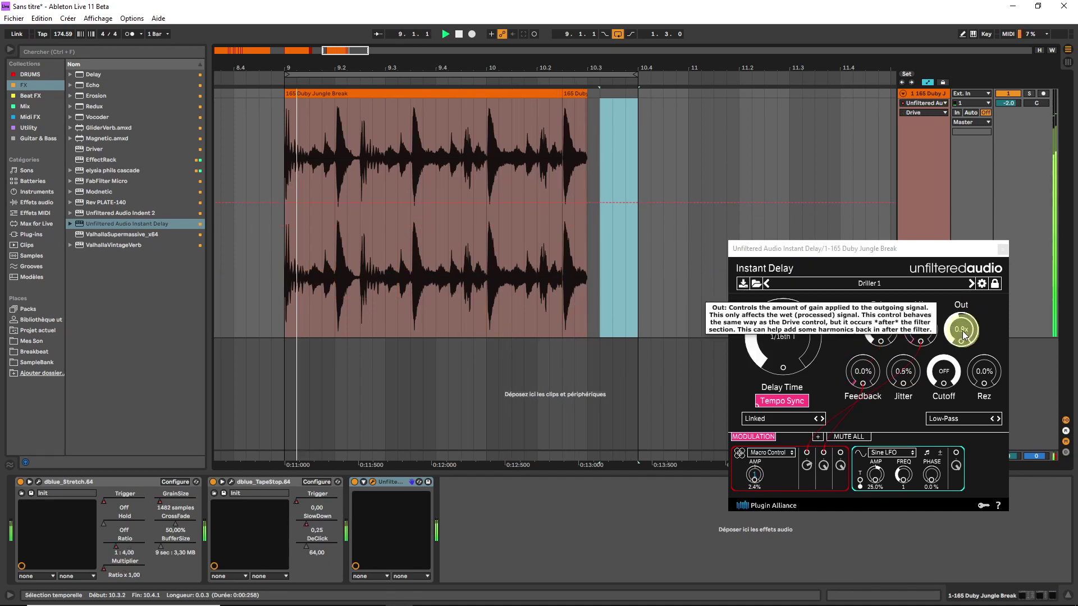
scroll(961, 329, down, 2)
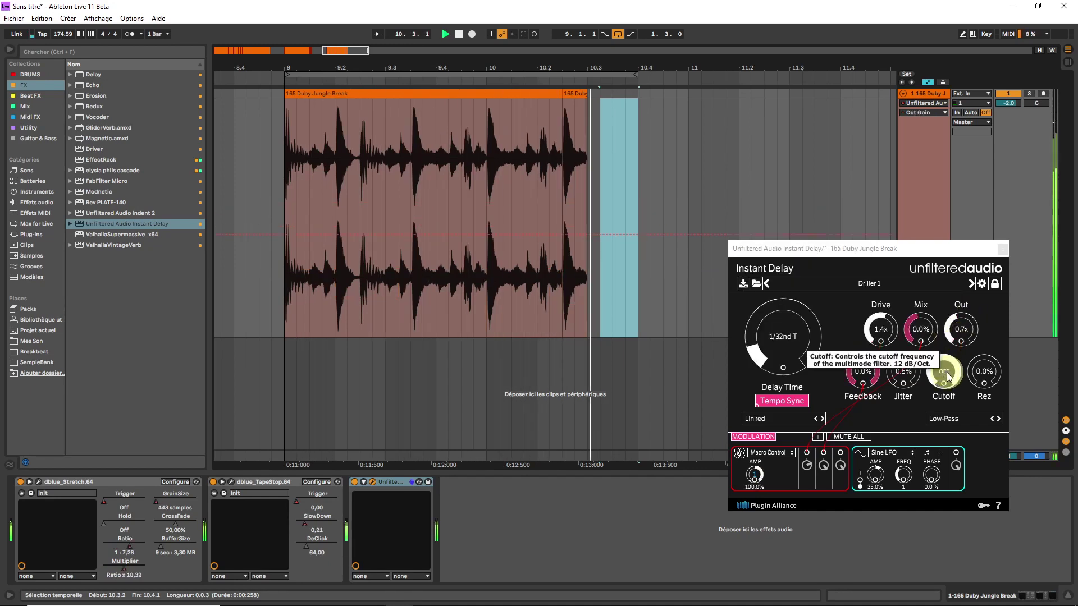
drag(879, 338, 880, 335)
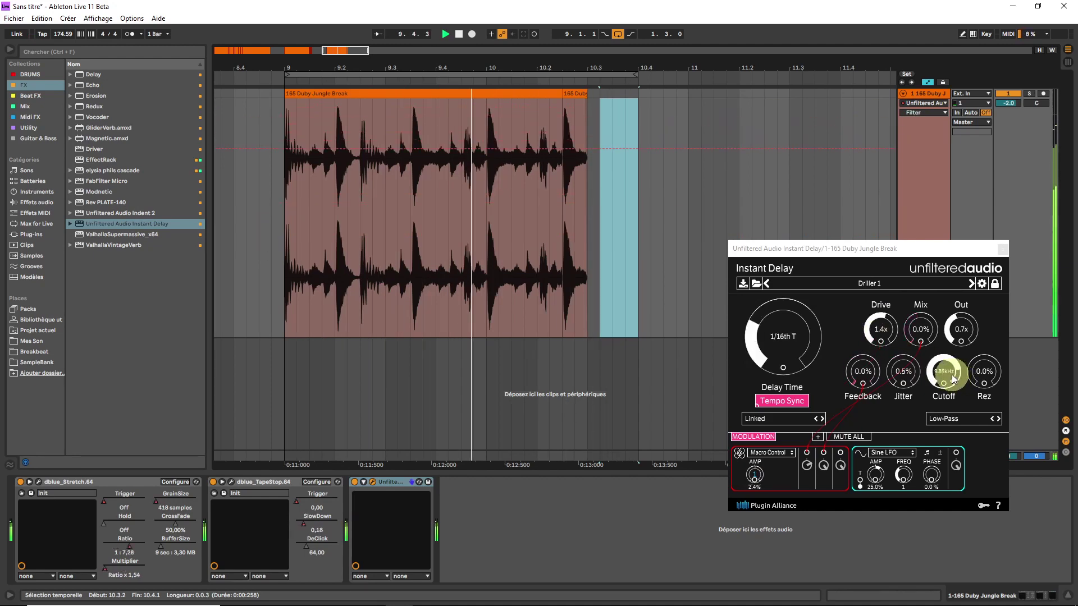
- Set Instant Delay's filter resonance to 17.6% and its low-pass cutoff to about 11 kHz
scroll(952, 375, down, 1)
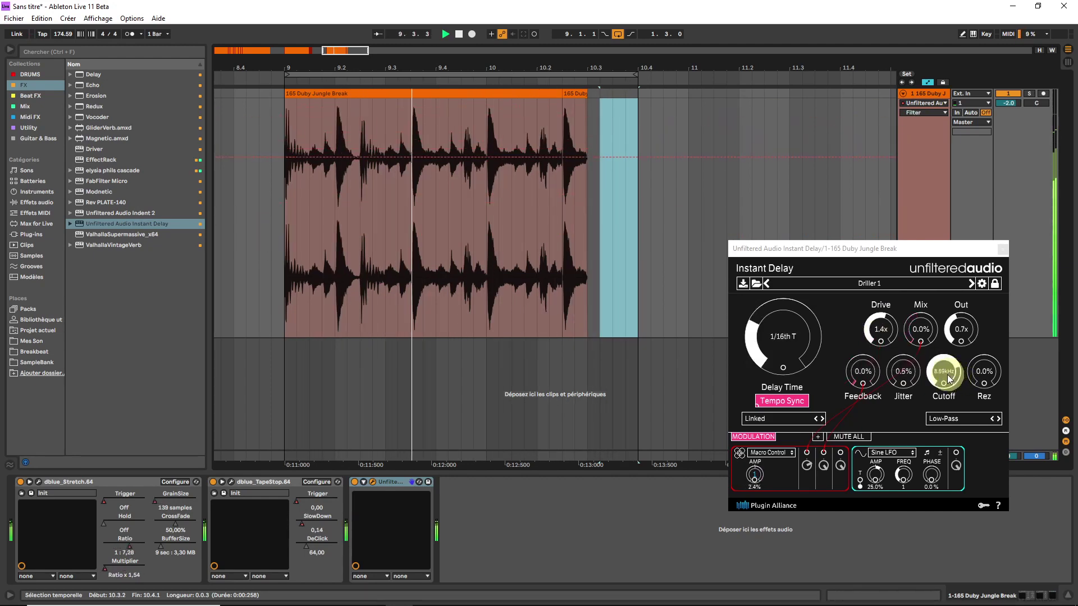
scroll(990, 373, up, 2)
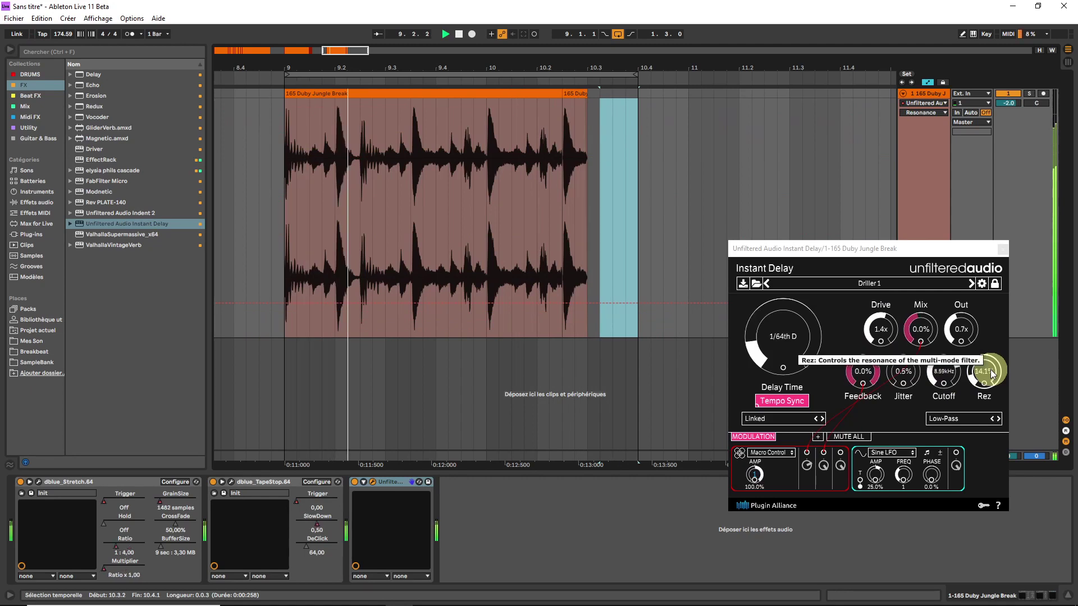
scroll(990, 374, up, 1)
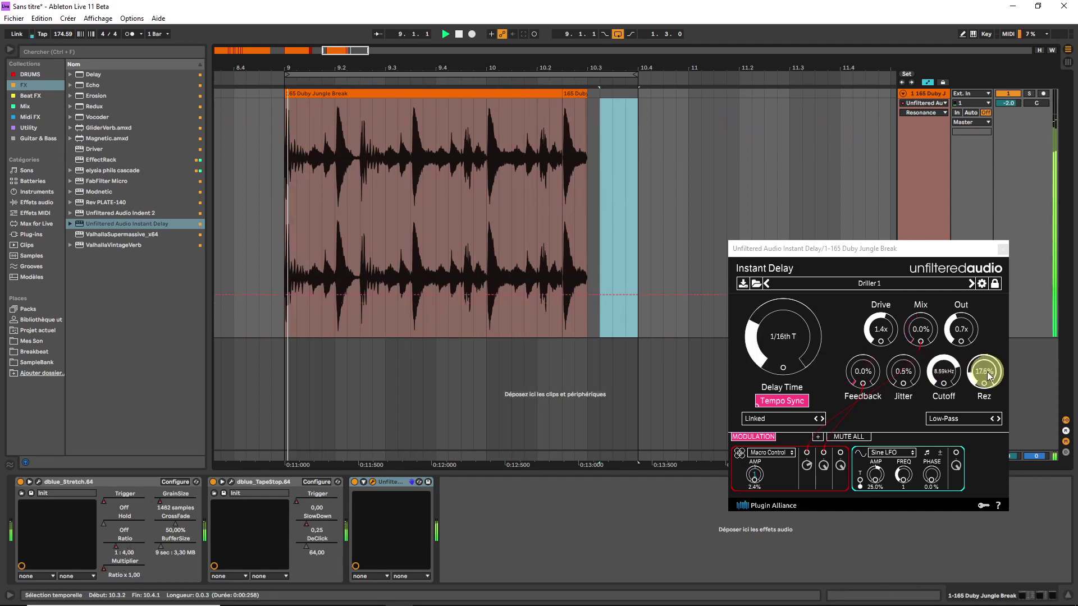
scroll(946, 380, up, 1)
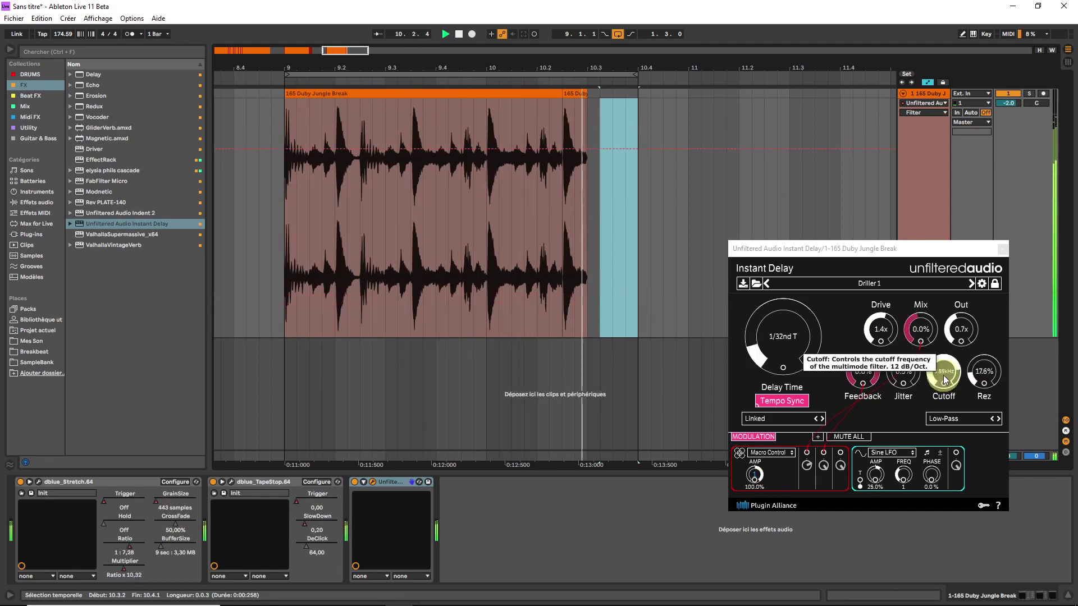
drag(945, 380, 930, 353)
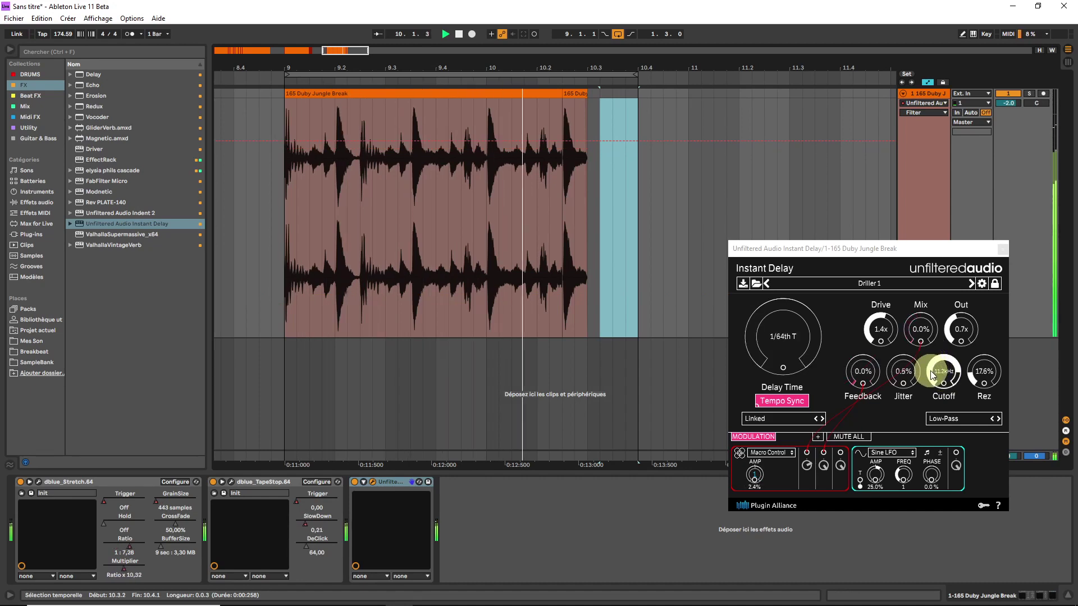
- Audition Instant Delay with Jitter raised to 4.0% and return Jitter to 0.5%
click(902, 375)
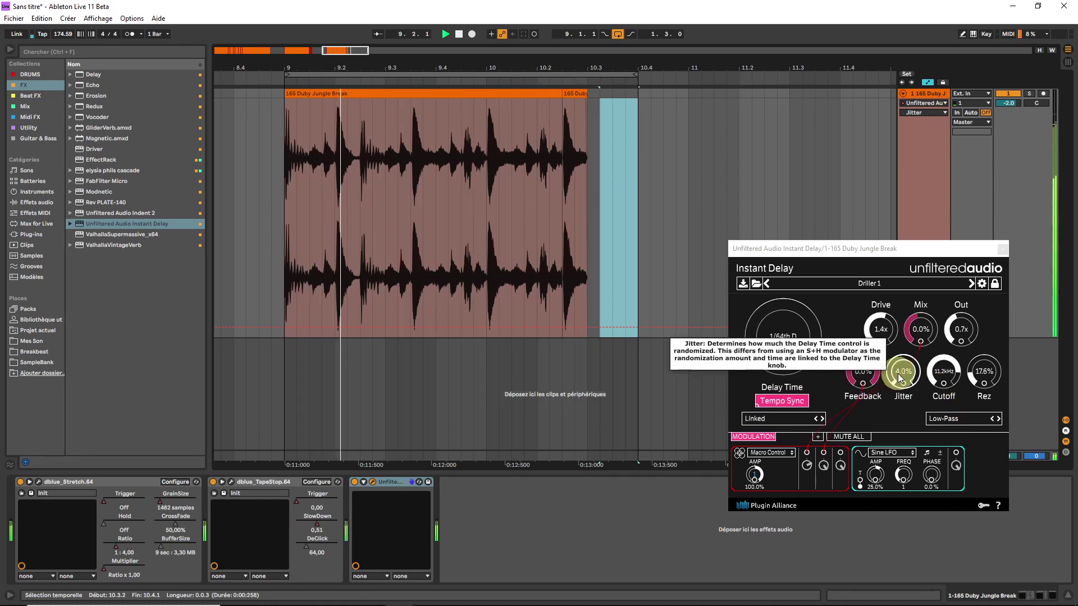
scroll(898, 372, down, 5)
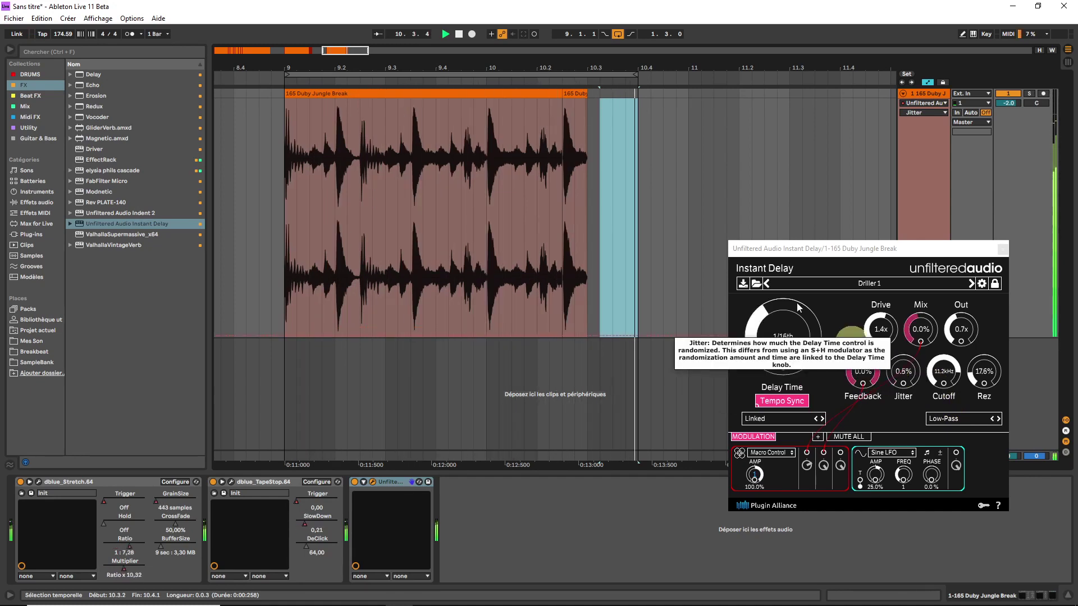
- Deactivate Instant Delay, close its window, and add GliderVerb to the effect chain for the break copy at bar 11
drag(339, 50, 340, 48)
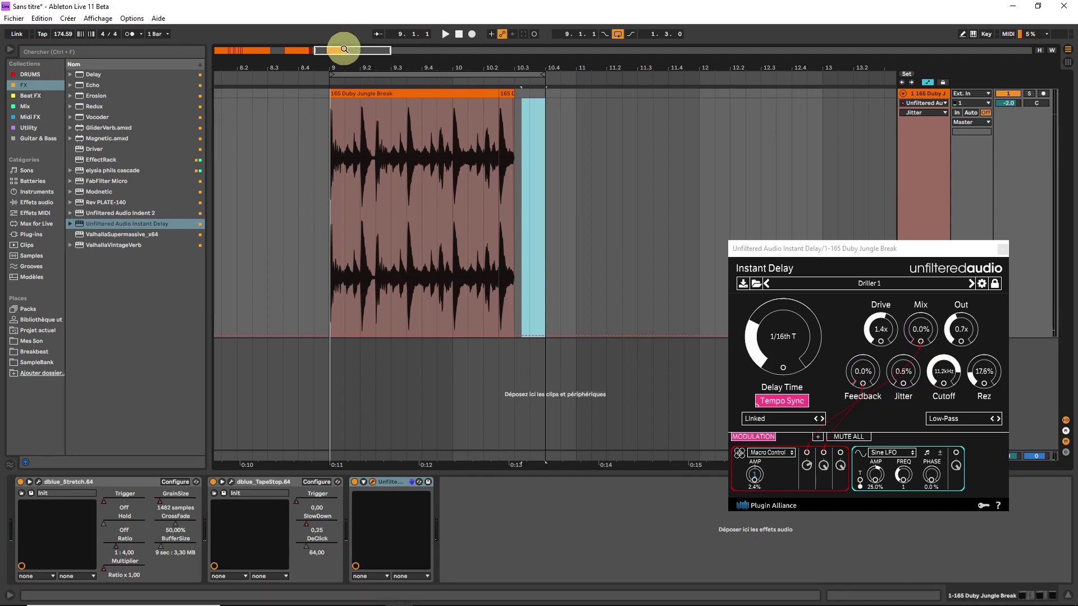
drag(344, 49, 342, 66)
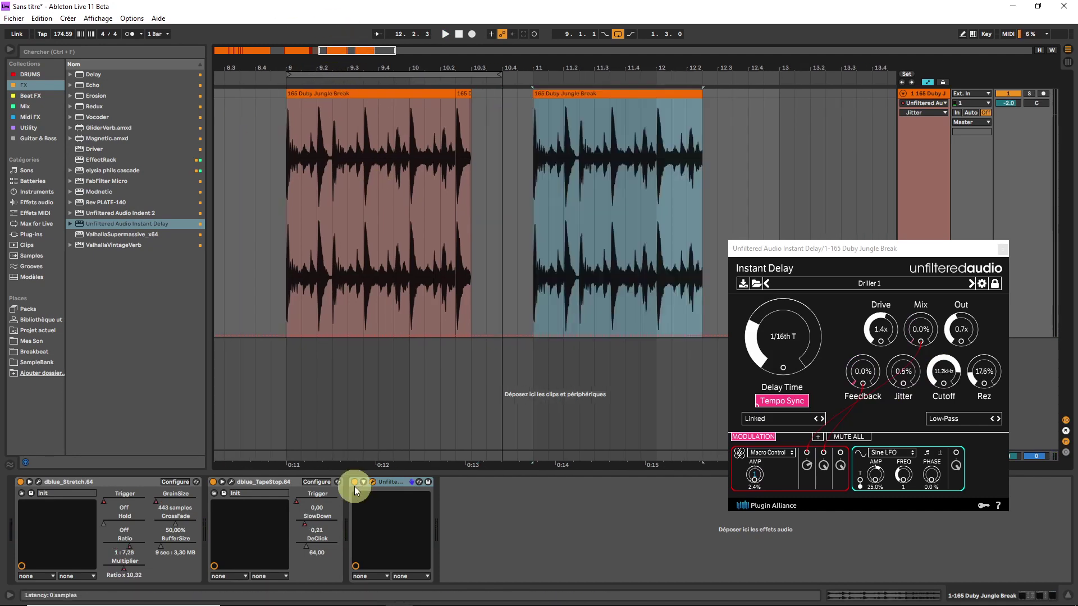
click(354, 485)
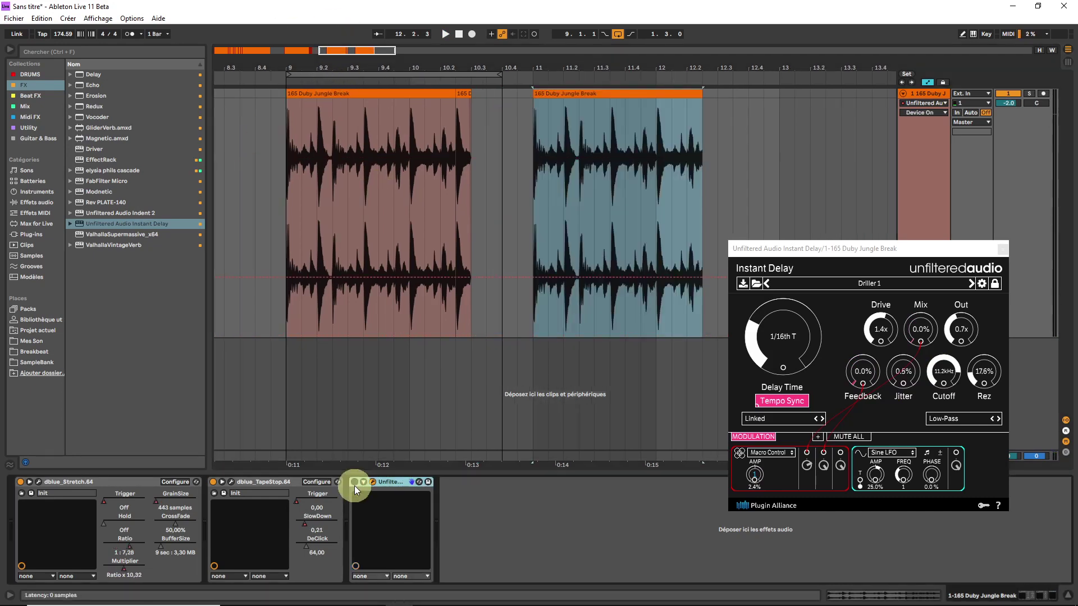
drag(92, 128, 625, 523)
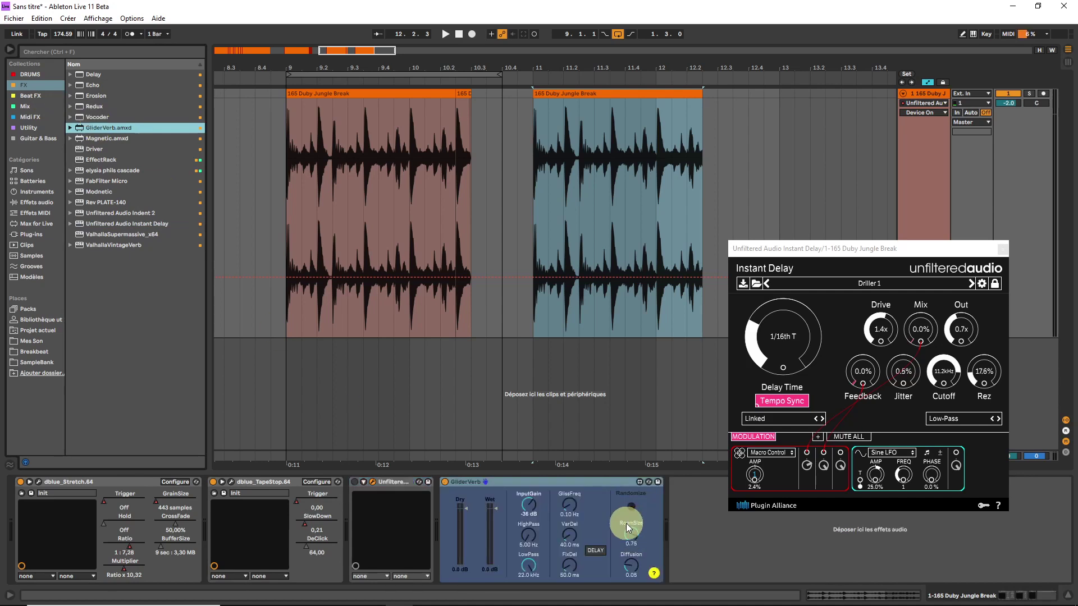
click(1003, 248)
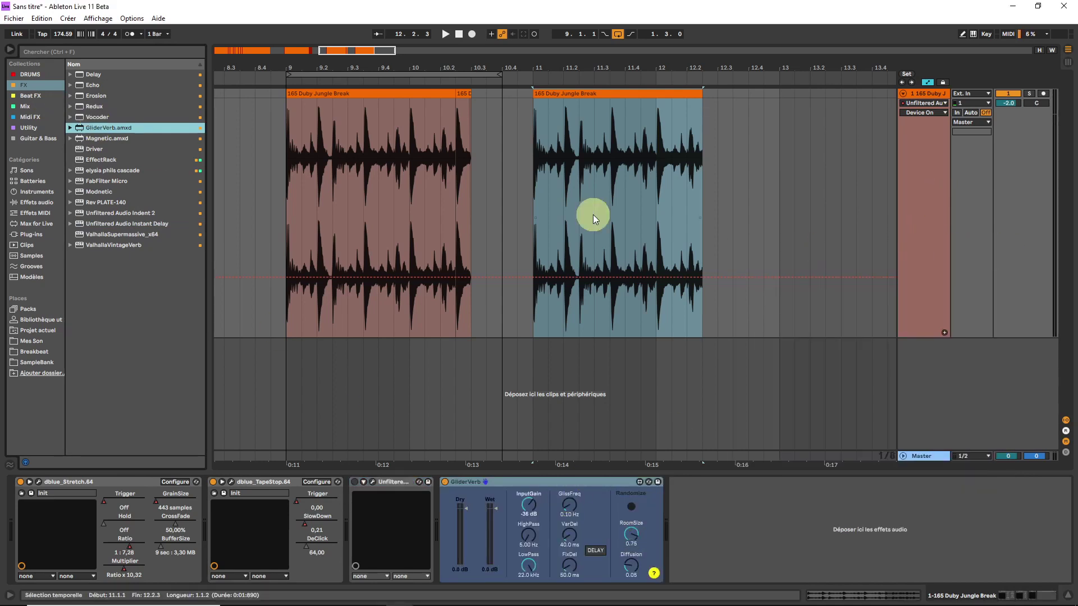
- Shorten the jungle break copy that starts at bar 11 so that it ends at 12.1.3
drag(348, 51, 355, 48)
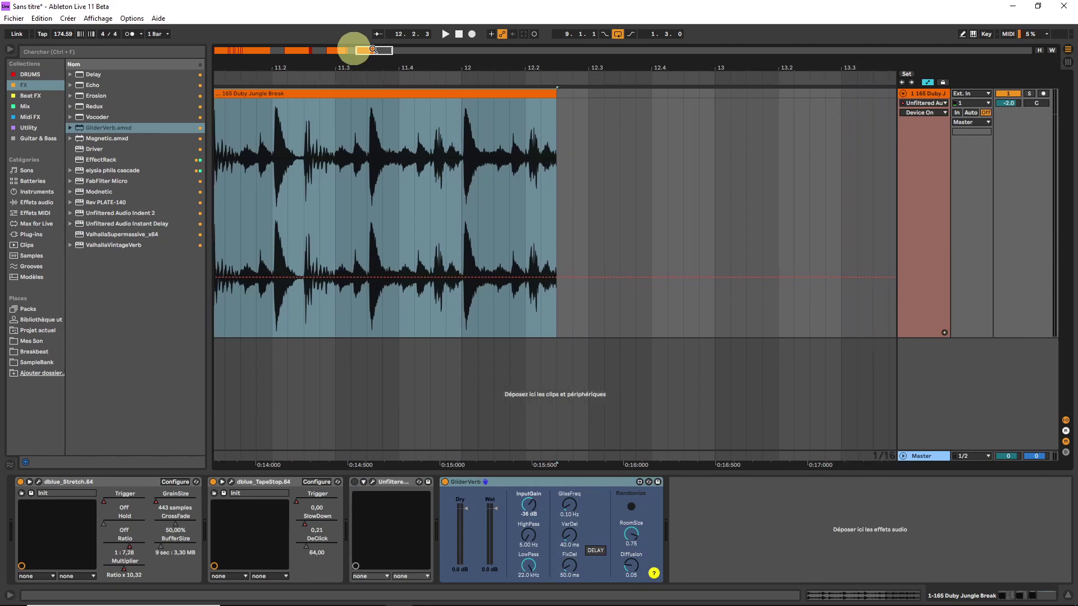
drag(558, 91, 487, 92)
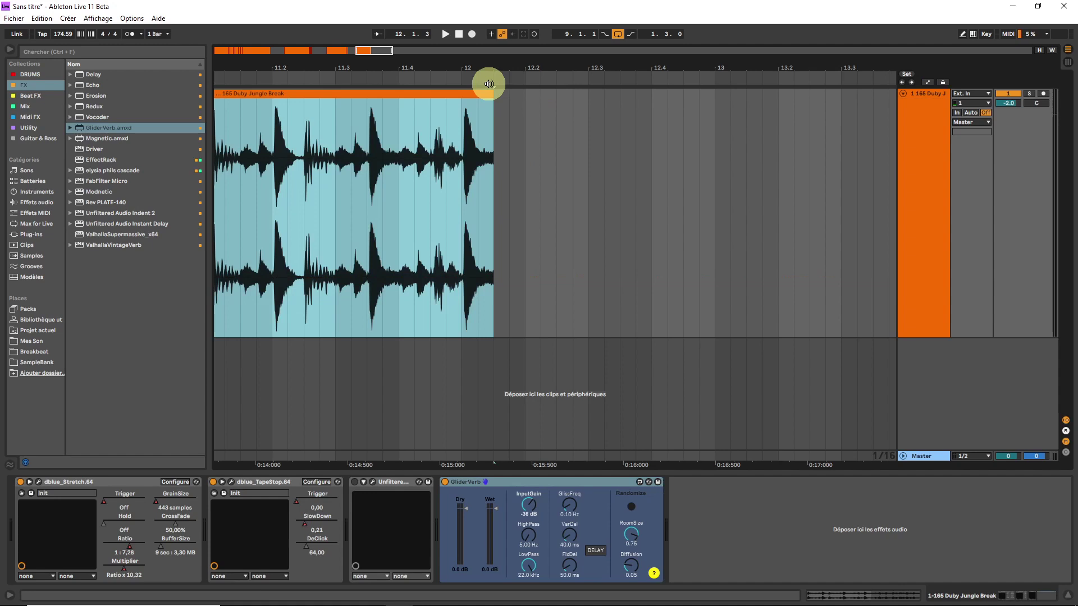
click(489, 94)
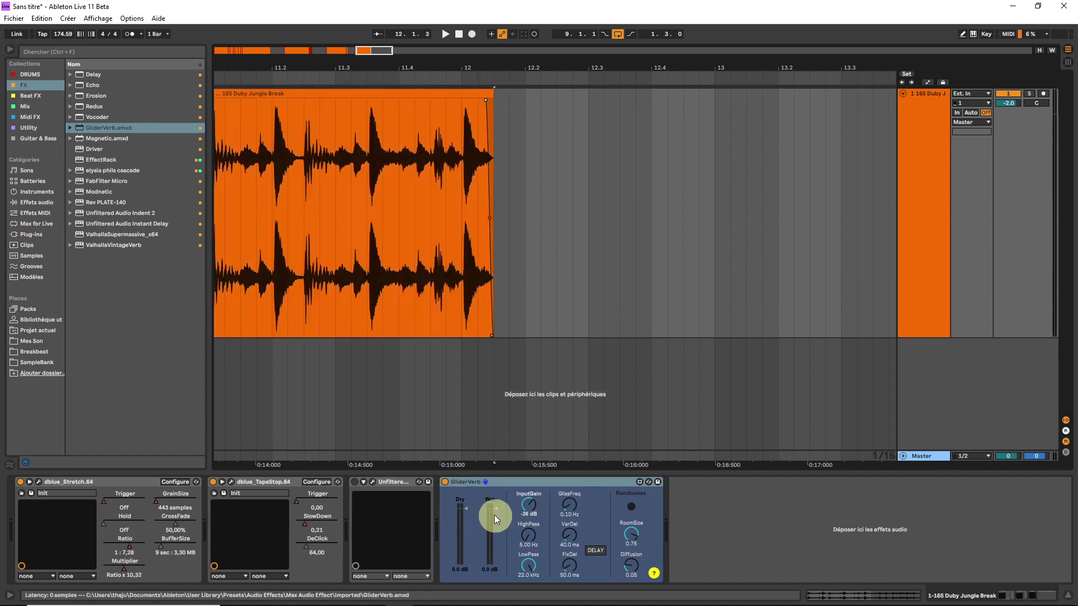
- Try GliderVerb with its Wet level up and InputGain at -23 dB while playing the break copy at bar 11
click(529, 505)
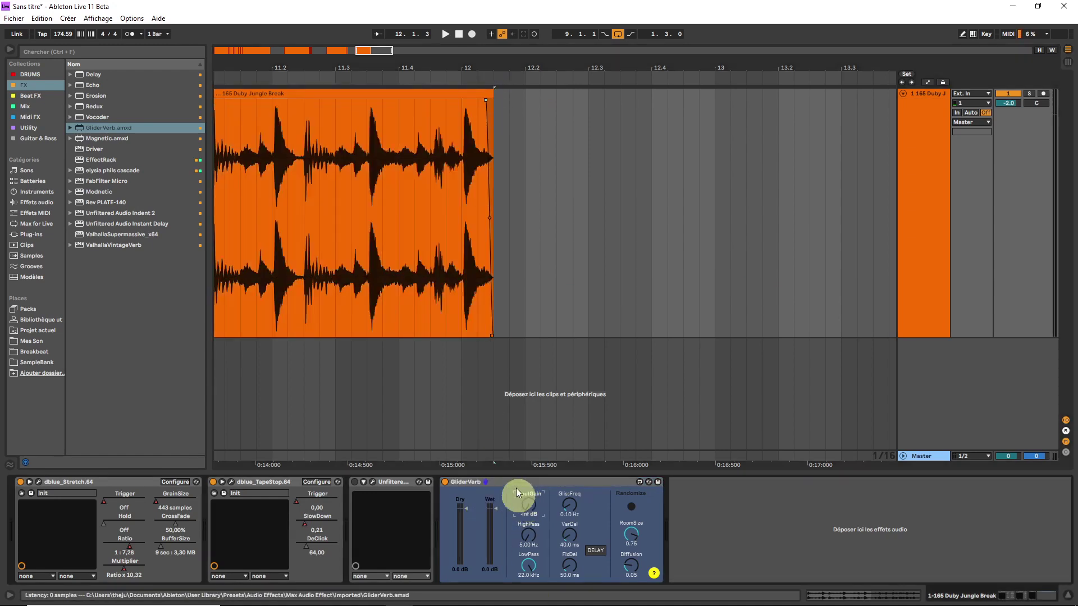
drag(500, 514, 497, 568)
click(453, 170)
click(501, 566)
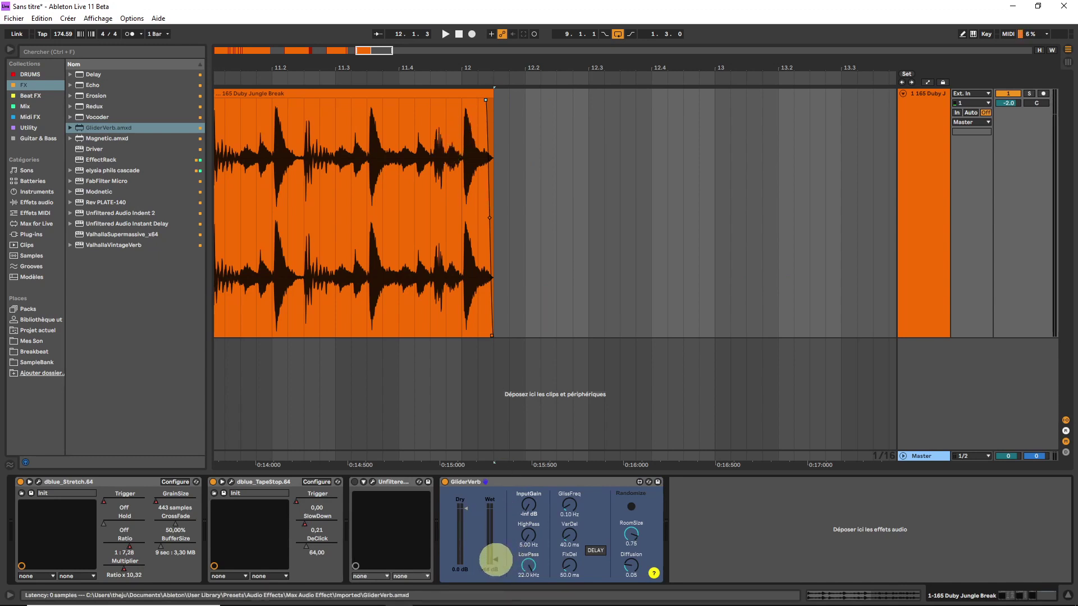
drag(496, 560, 493, 510)
click(529, 507)
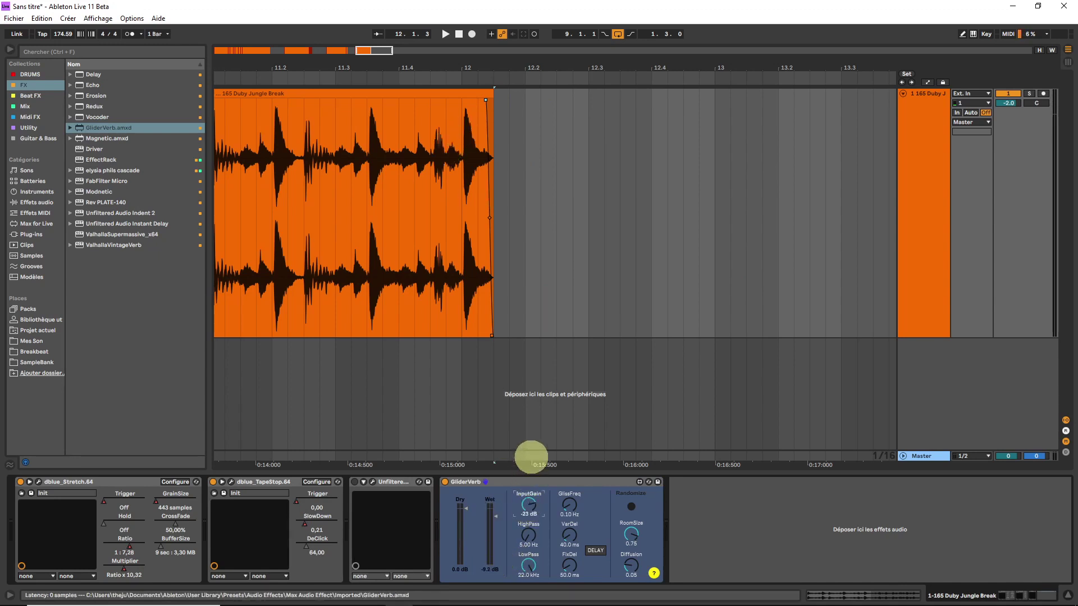
key(space)
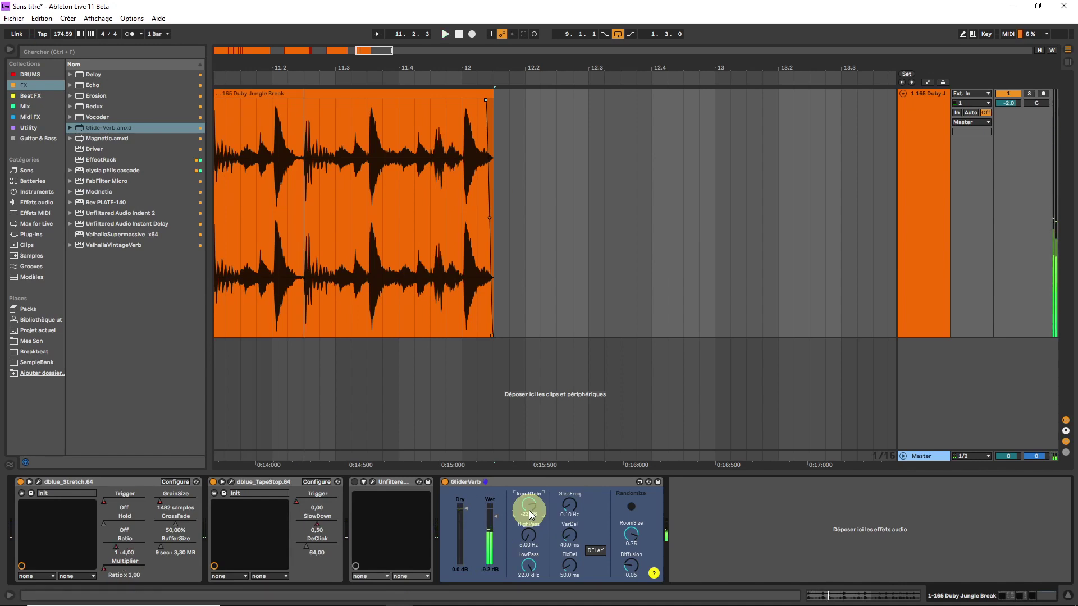
- Lower GliderVerb's InputGain and Wet levels to -inf dB and play the break from 11.3.1
drag(537, 510, 520, 578)
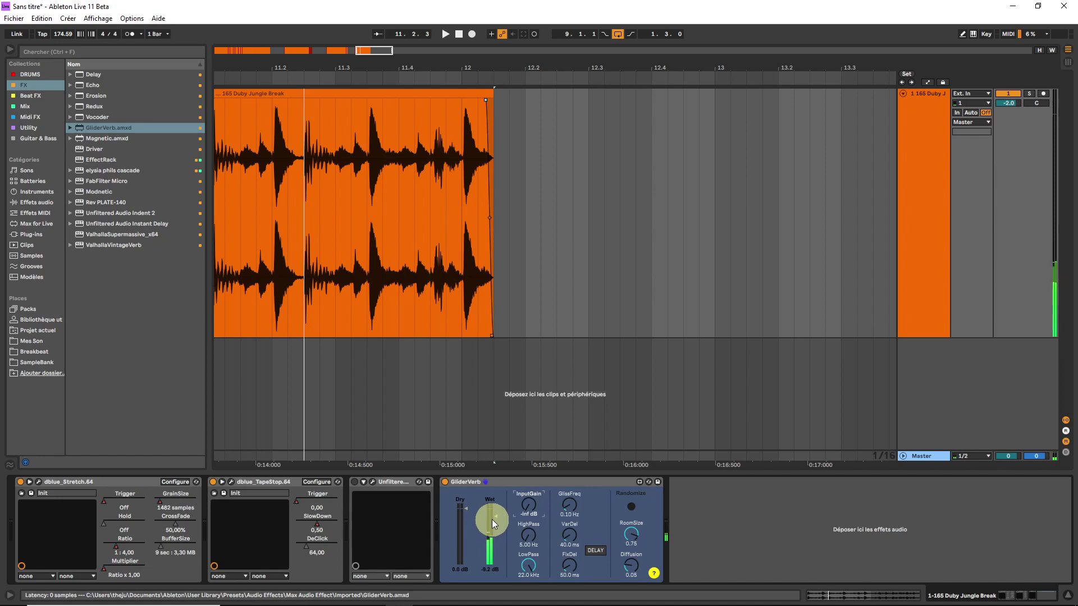
drag(492, 520, 484, 592)
click(328, 164)
key(space)
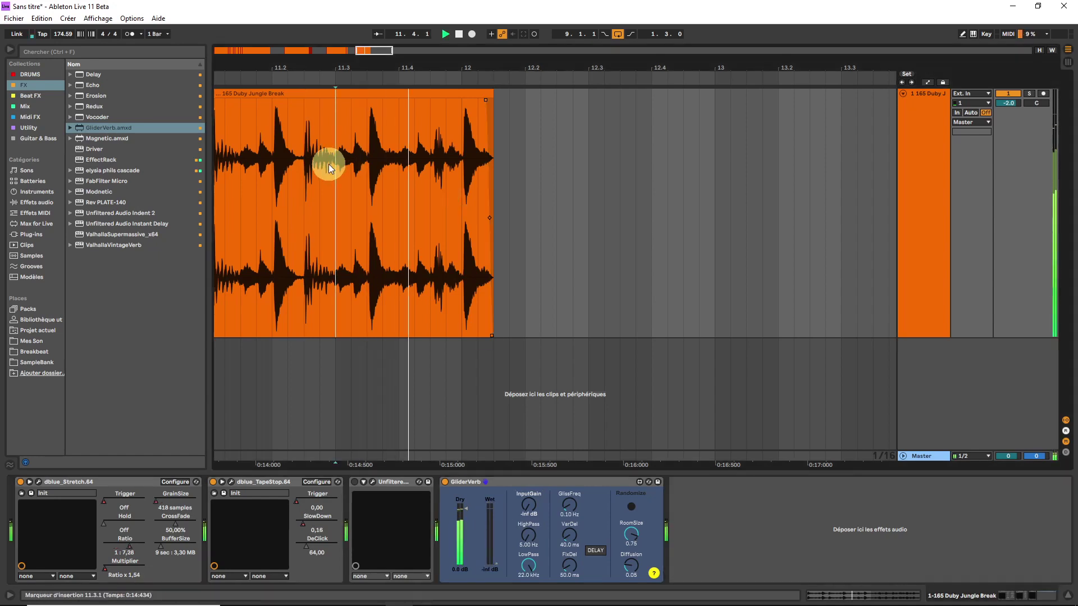
- Draw a short GliderVerb InputGain automation pulse to maximum over the drum hit at 12.1.1 and play it from 11.4.3
click(946, 157)
key(a)
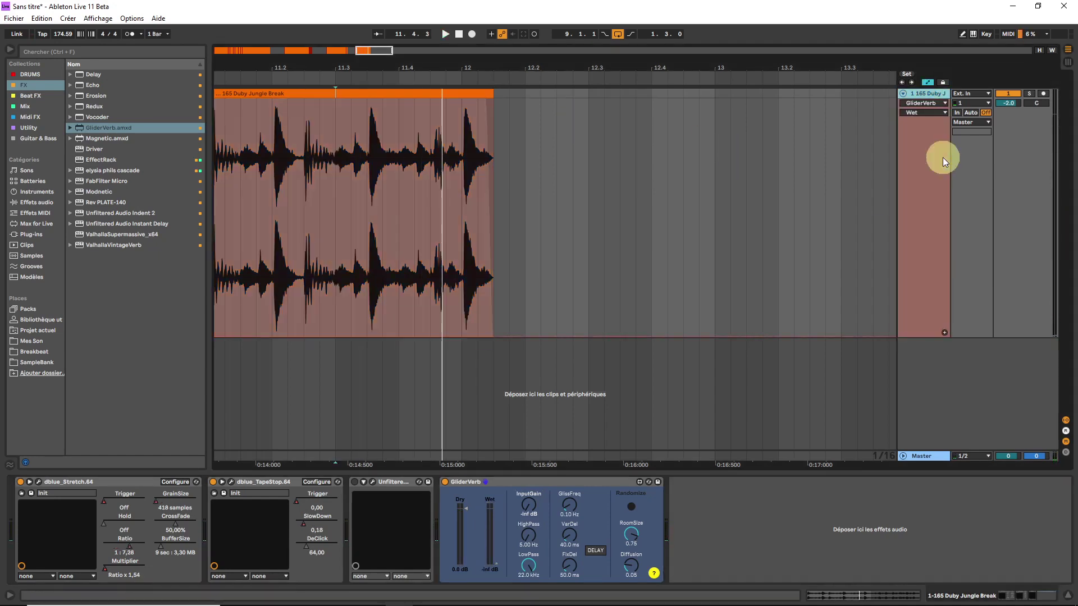
click(542, 494)
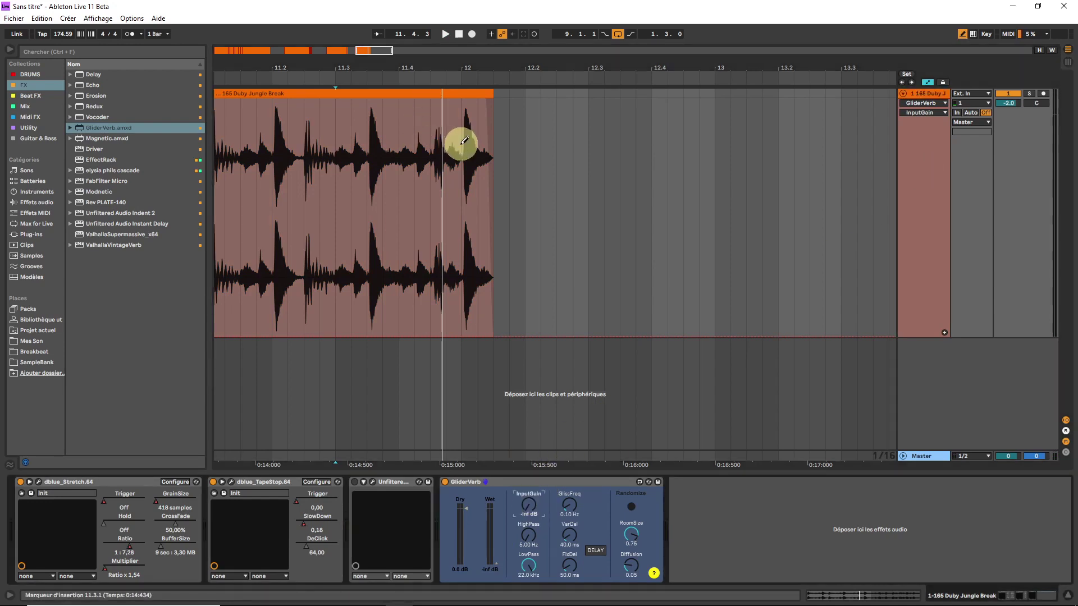
drag(475, 141, 471, 85)
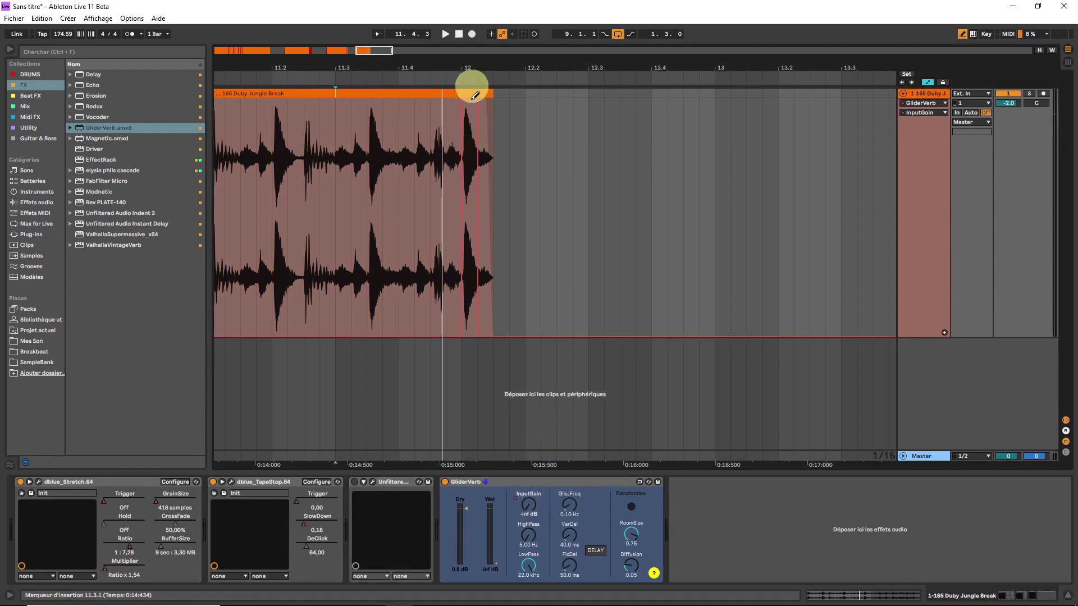
click(466, 138)
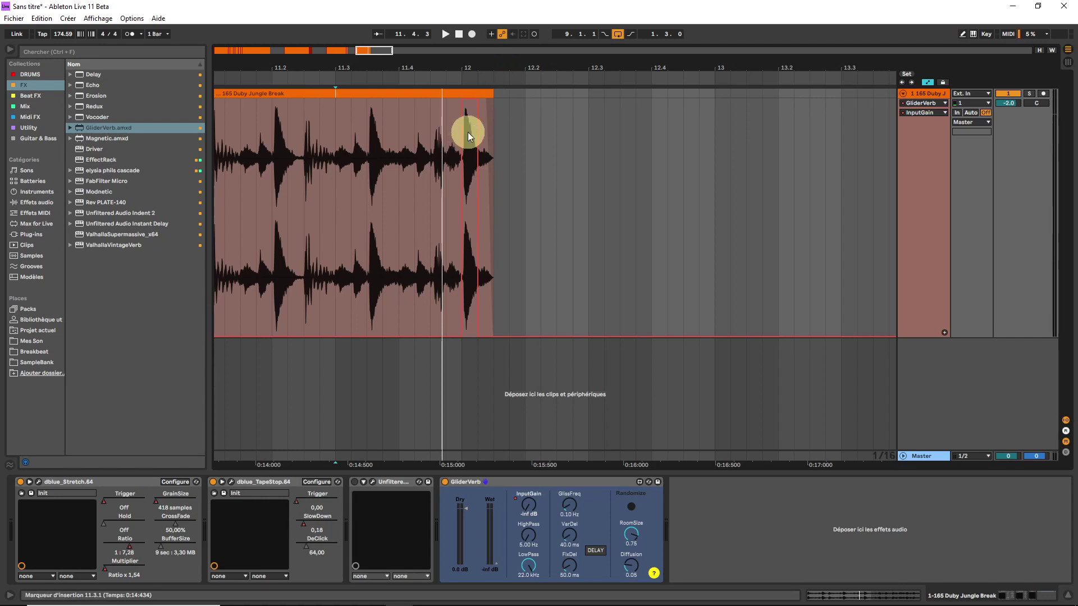
drag(369, 50, 369, 66)
click(434, 144)
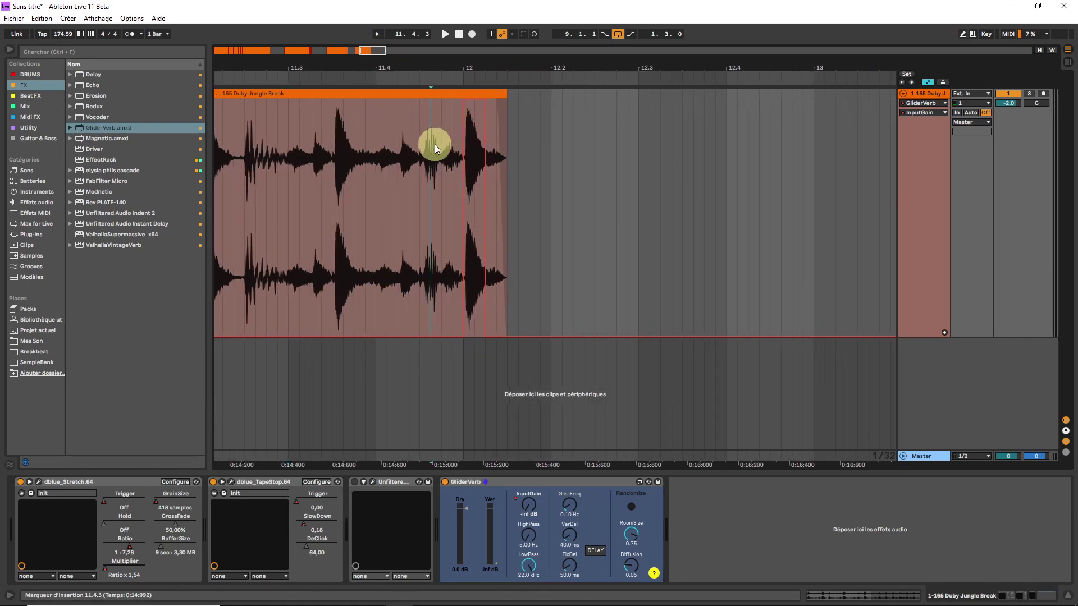
key(space)
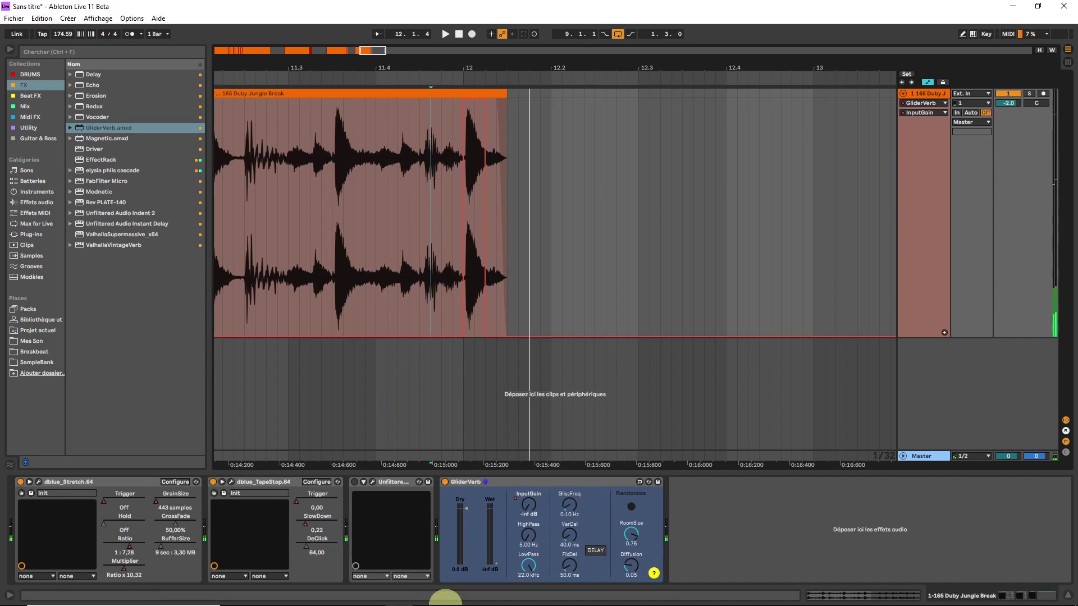
- Raise GliderVerb's Wet automation from 12.1.1 to 12.3.1 to -0.6 dB and play the passage
drag(494, 527, 492, 484)
click(467, 258)
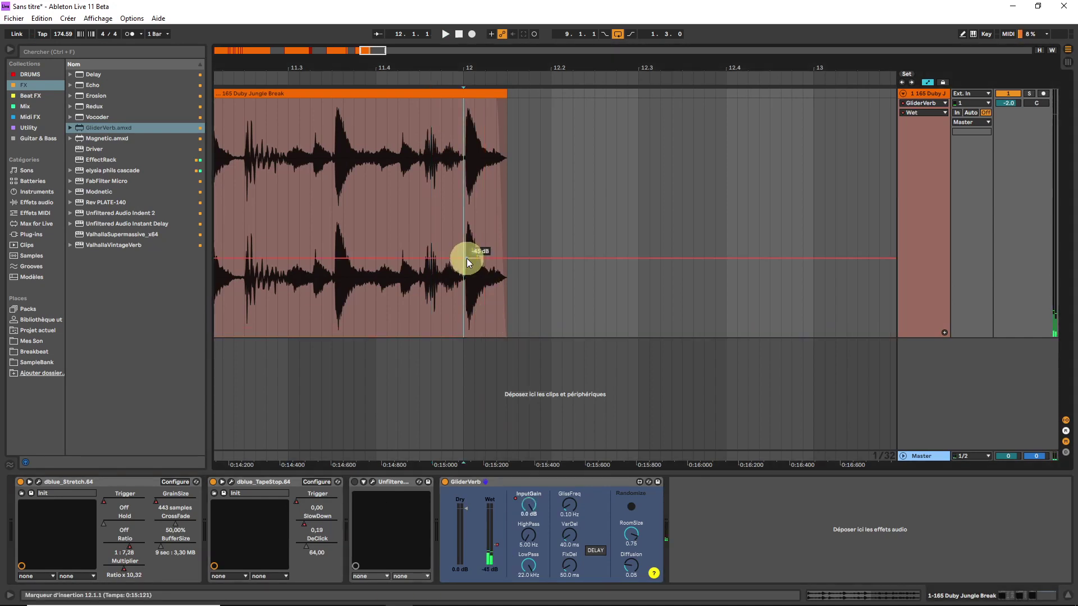
drag(463, 258, 464, 336)
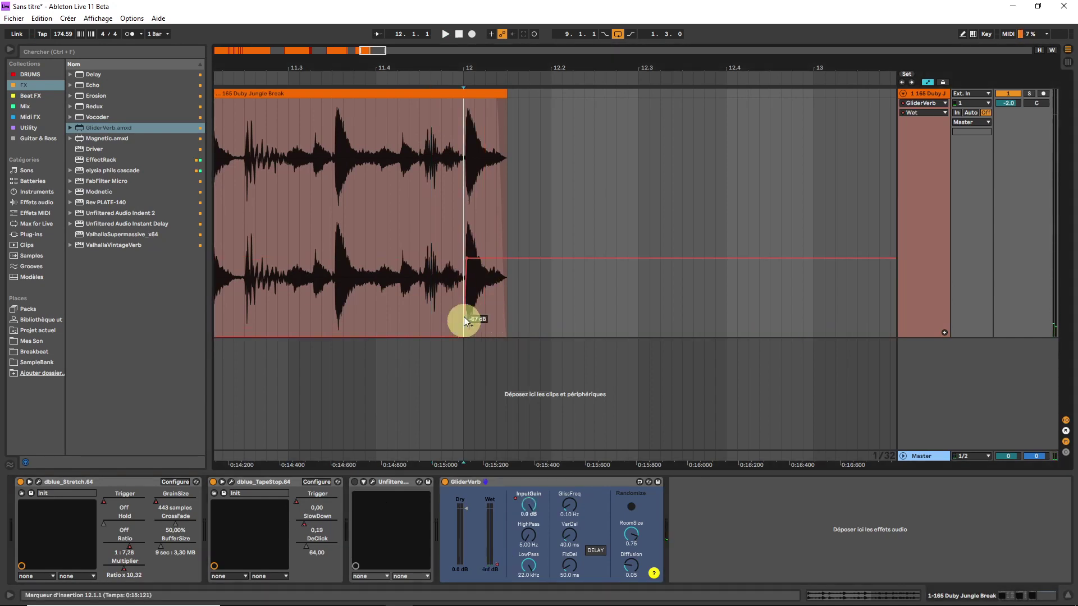
click(465, 257)
drag(464, 254, 638, 226)
drag(477, 334, 485, 119)
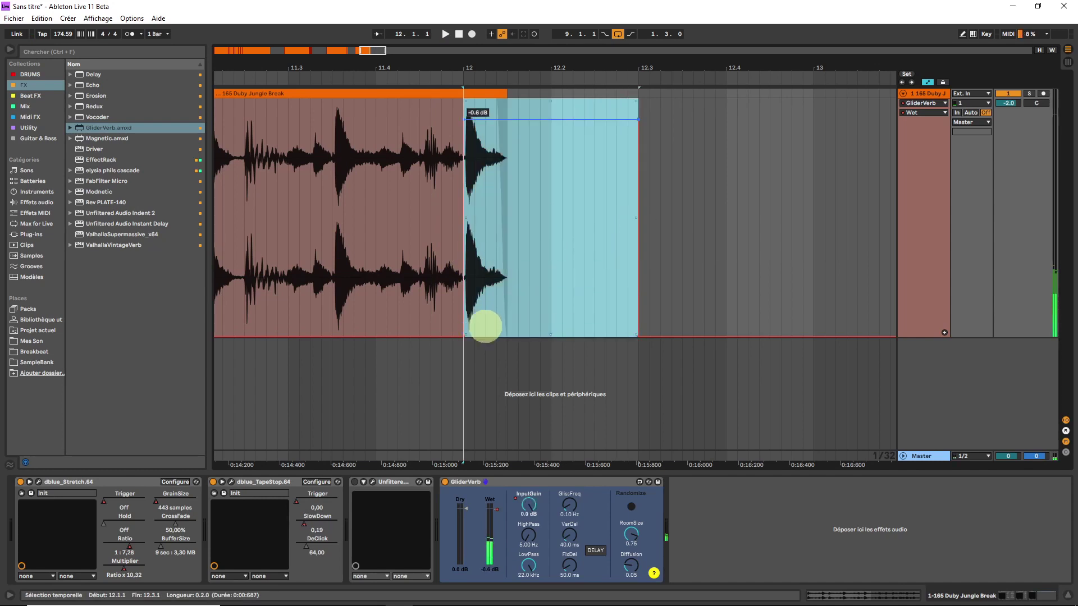
click(353, 157)
click(318, 157)
key(space)
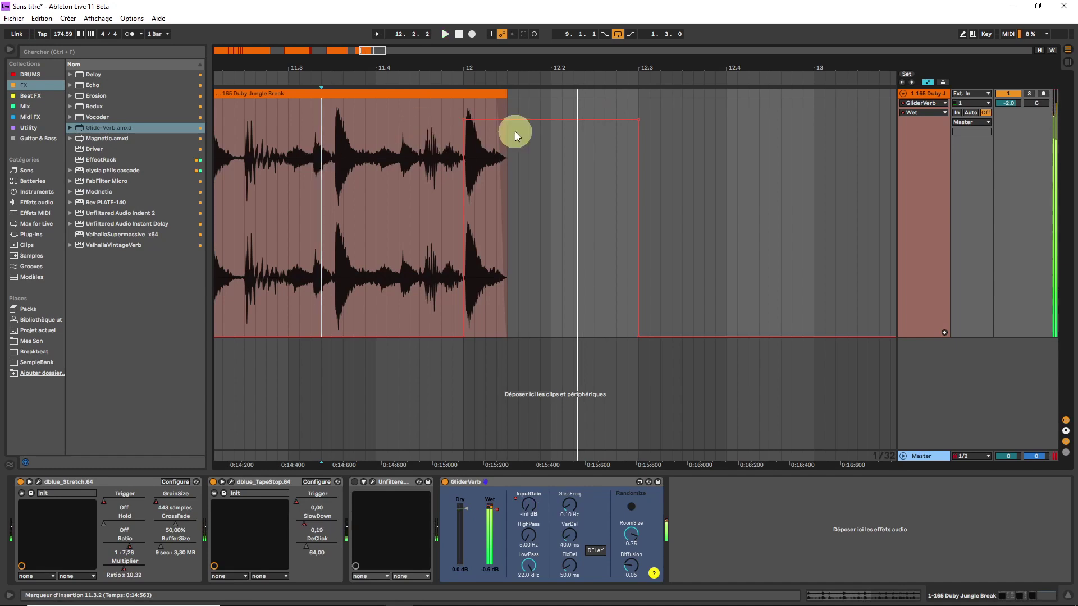
- Try a lower Wet plateau from 12.1.1 to 12.3.1 with three 1/32 gaps cut to minimum after 12.2.1, and play it
drag(514, 131, 519, 140)
click(223, 166)
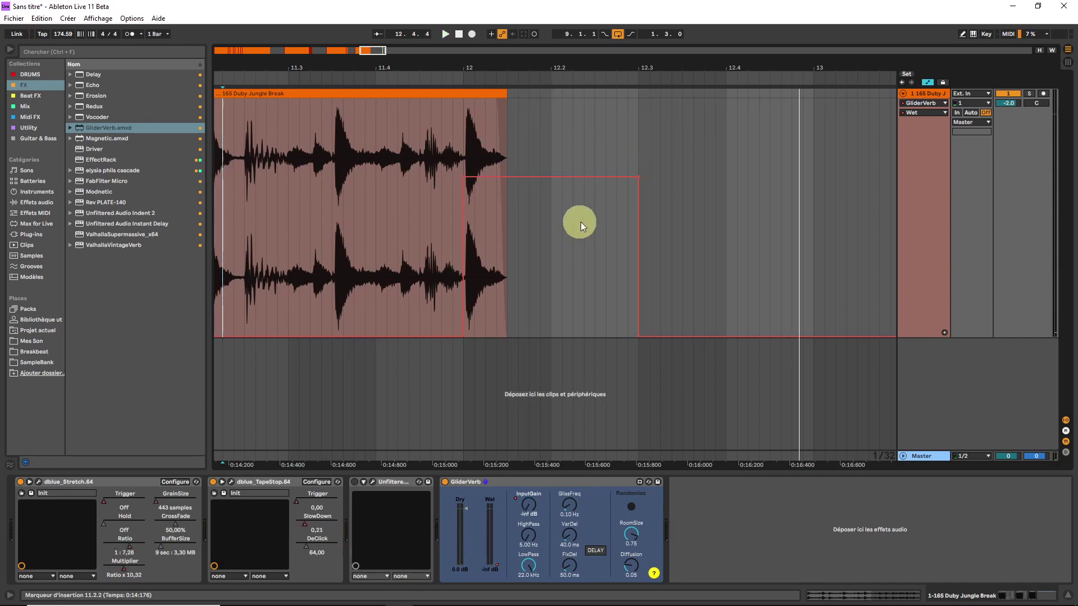
key(b)
drag(565, 321, 572, 335)
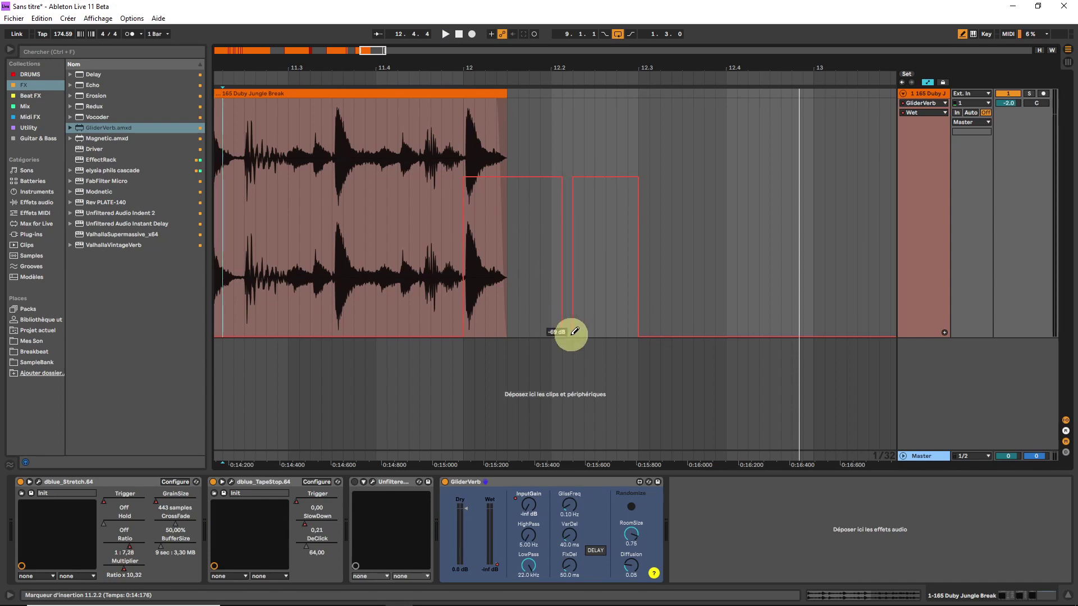
click(589, 332)
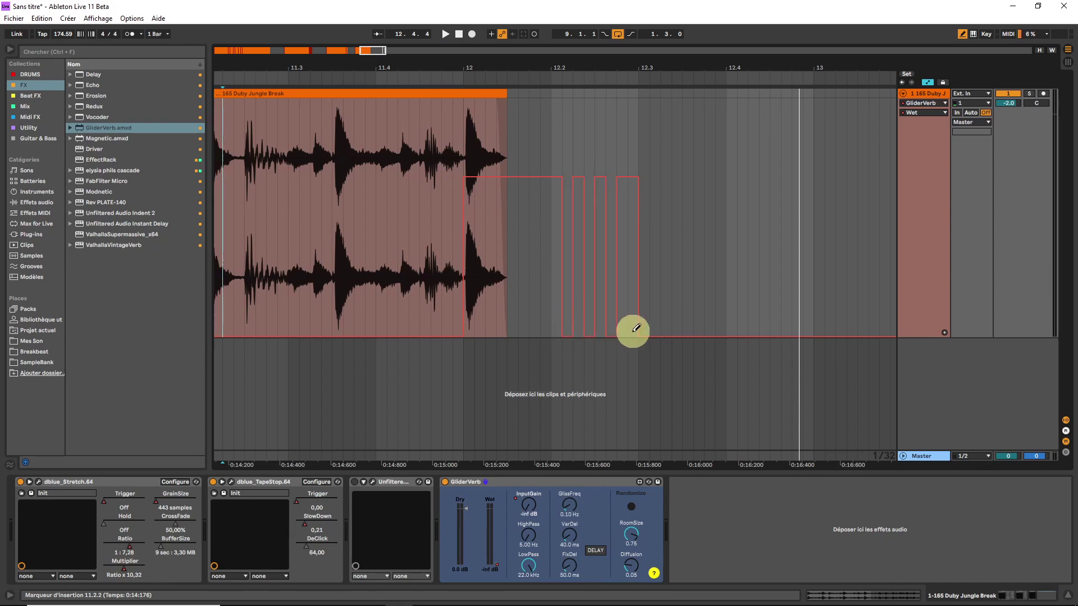
key(space)
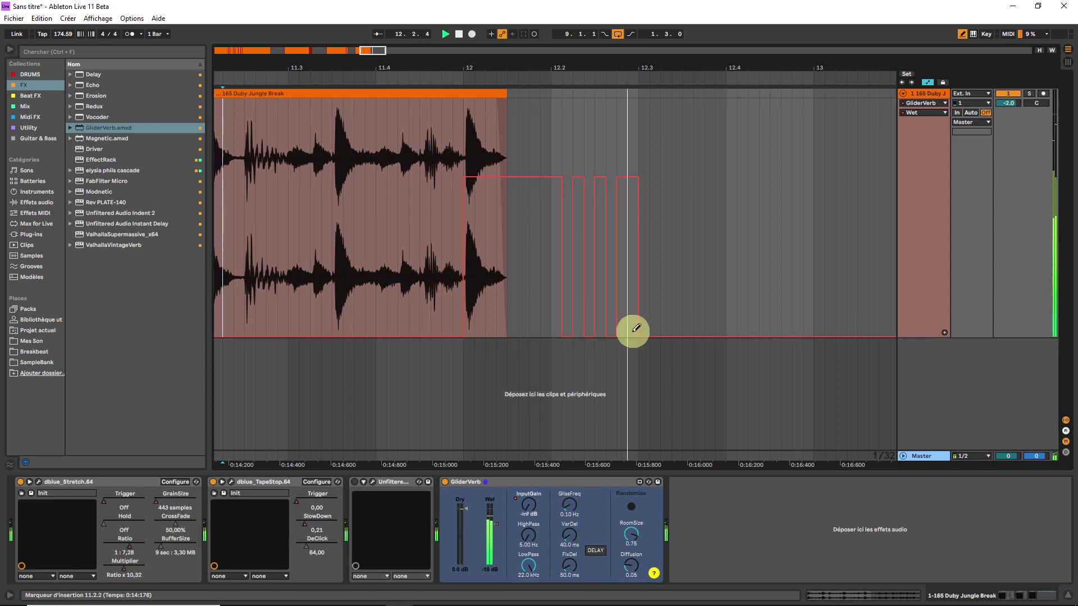
- Try four short 1/32 pulses in the Wet automation spread between 12.3.1 and just after bar 13
click(670, 177)
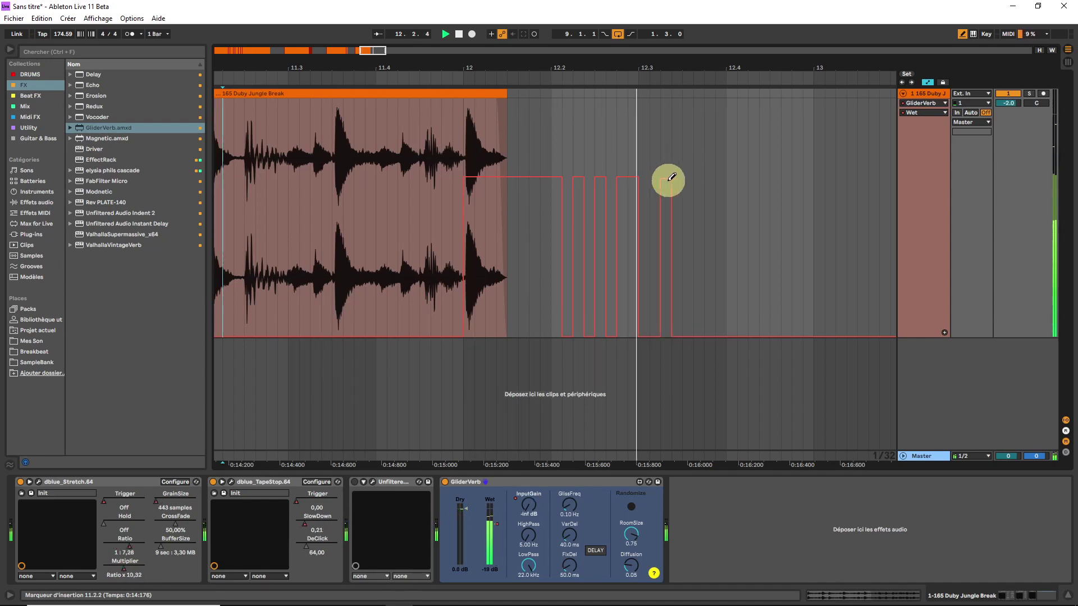
click(709, 175)
click(774, 189)
click(830, 171)
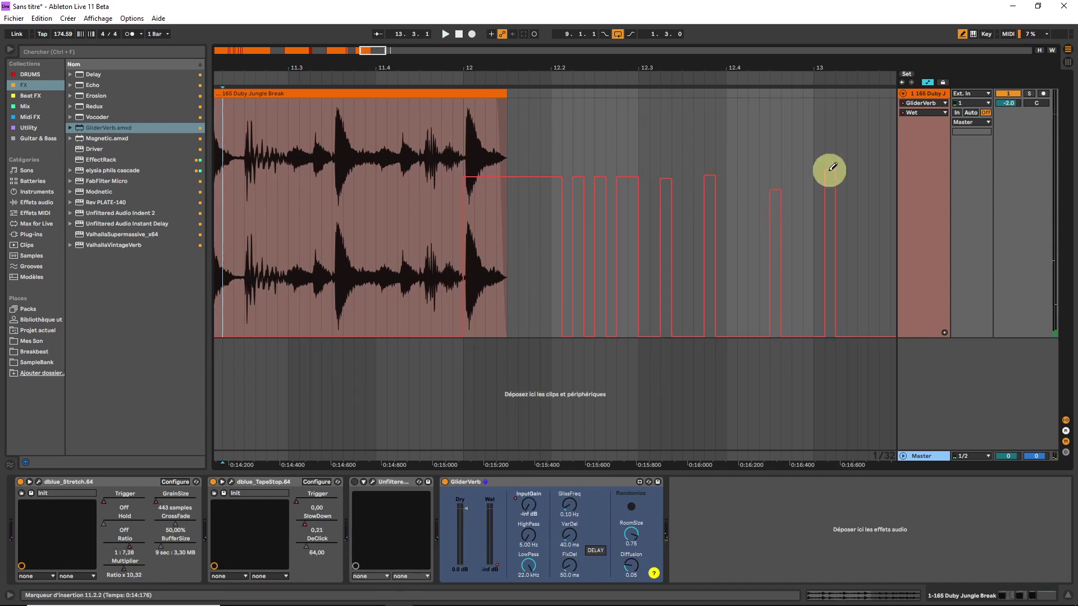
- Undo the Wet automation pulses, gaps and level reduction
key(ctrl+z)
key(ctrl+z)
key(ctrl+z)
key(ctrl+z)
key(ctrl+z)
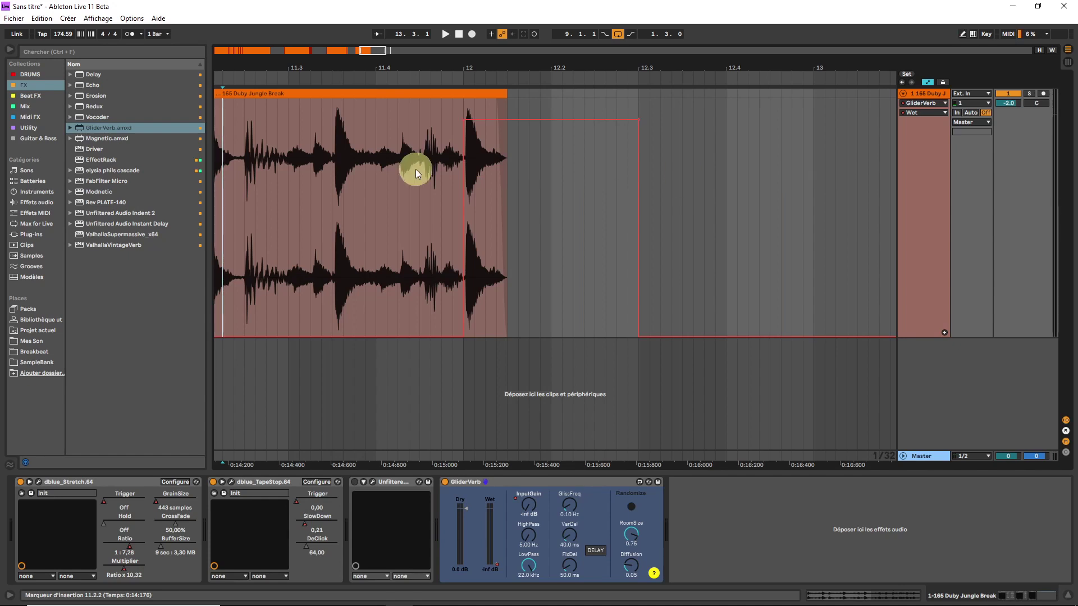
- Lower the Wet automation's starting point at 12.1.1 to about -36 dB to form a rising ramp to 12.3.1, and play it
drag(466, 120, 465, 231)
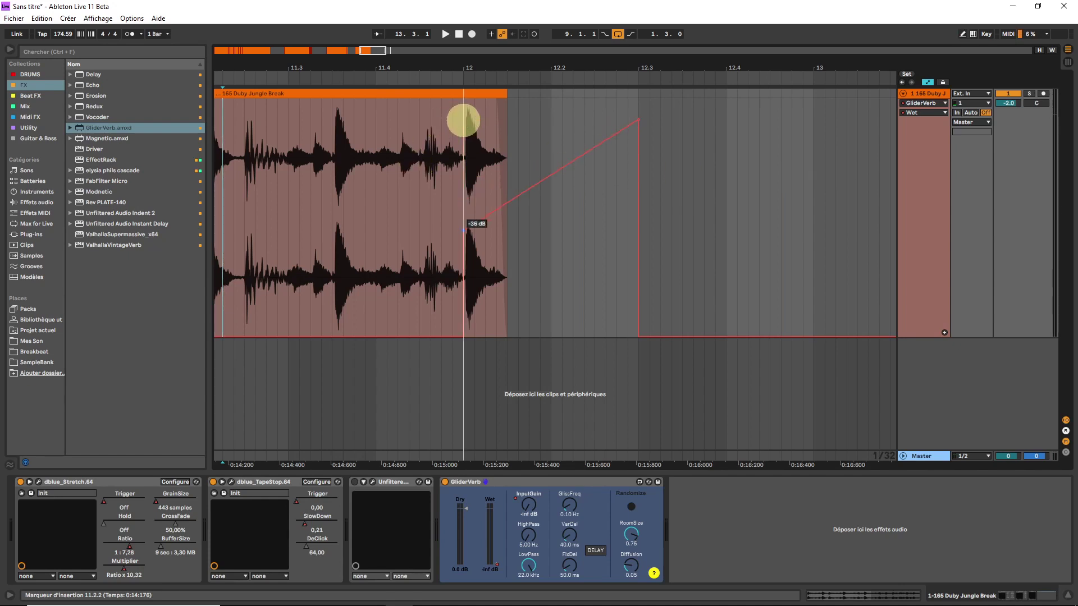
click(436, 93)
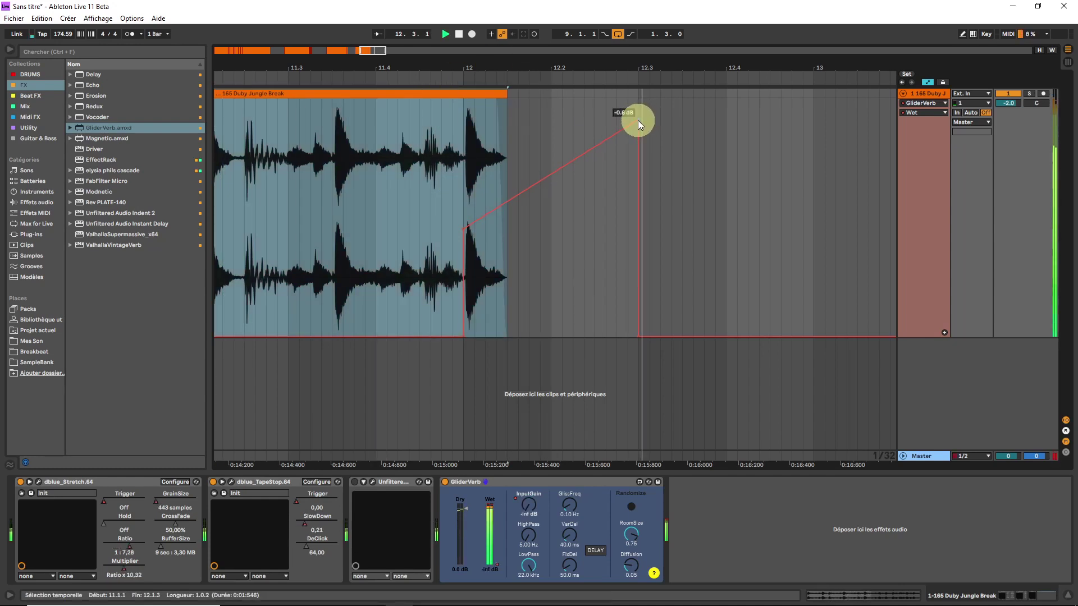
- Lower the Wet ramp's end point at 12.3.1 and duplicate the break's last hit from 12.1.1 twice, at 12.1.4 and 12.2.3
drag(638, 120, 637, 144)
drag(368, 50, 366, 49)
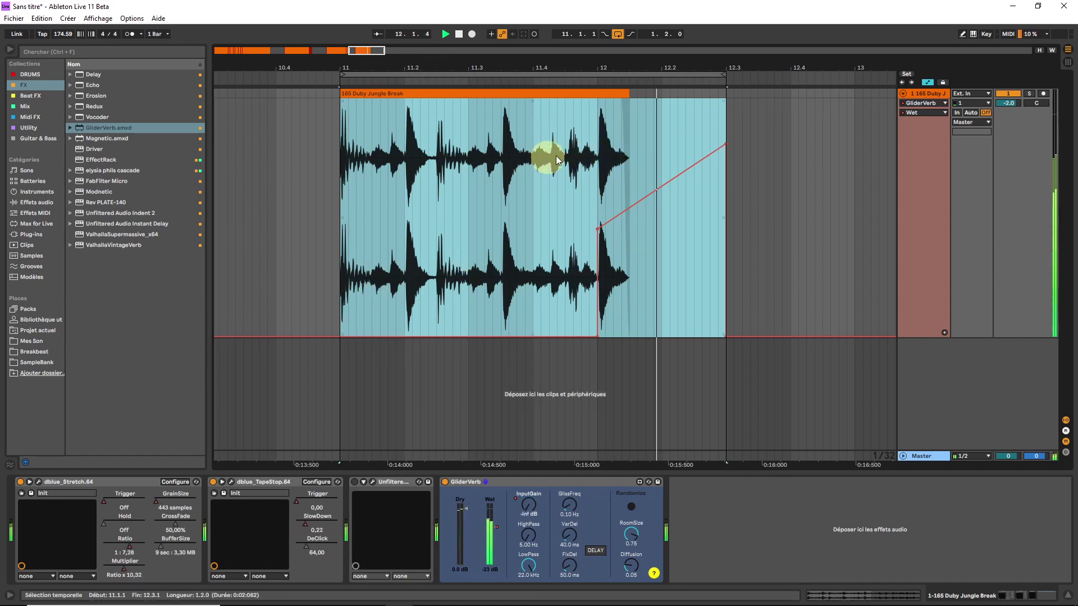
drag(592, 150, 646, 133)
key(ctrl+d)
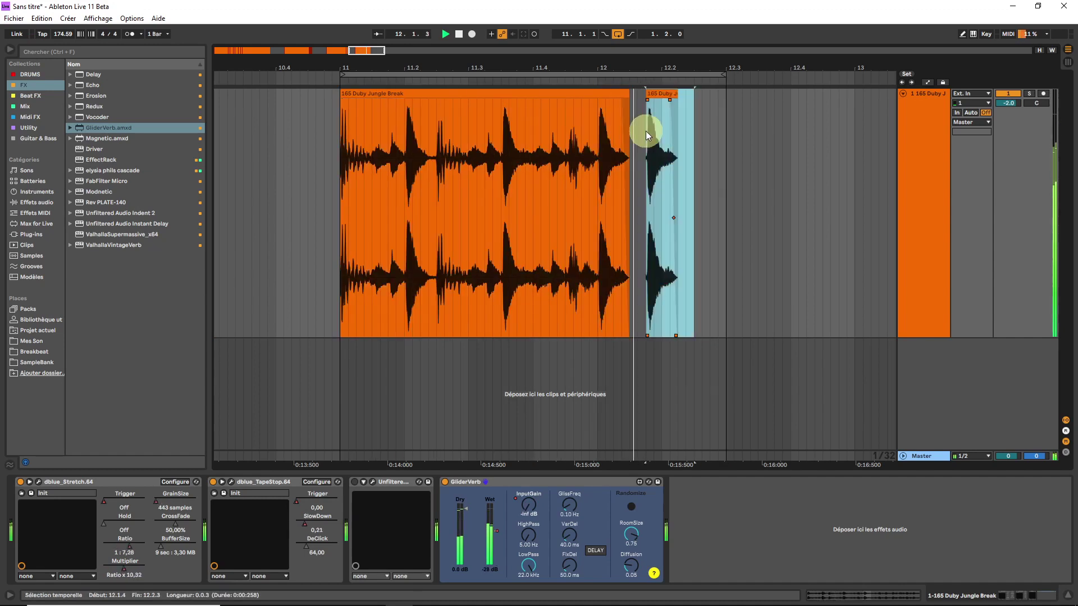
key(ctrl+d)
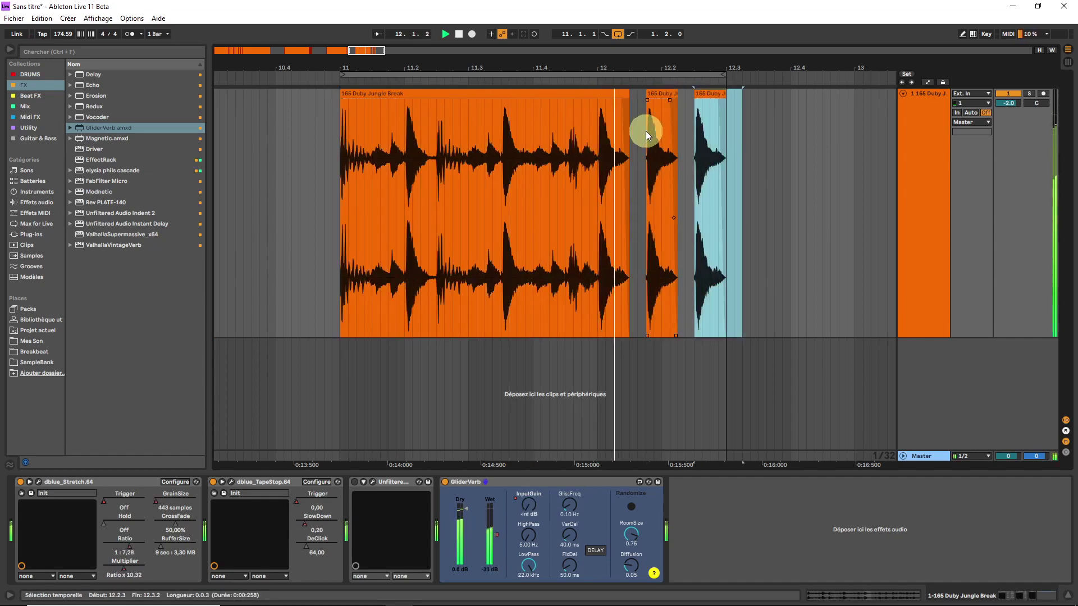
- Delete the Wet automation across the two hit copies and raise the remaining line into one ramp up to 12.3.1
key(a)
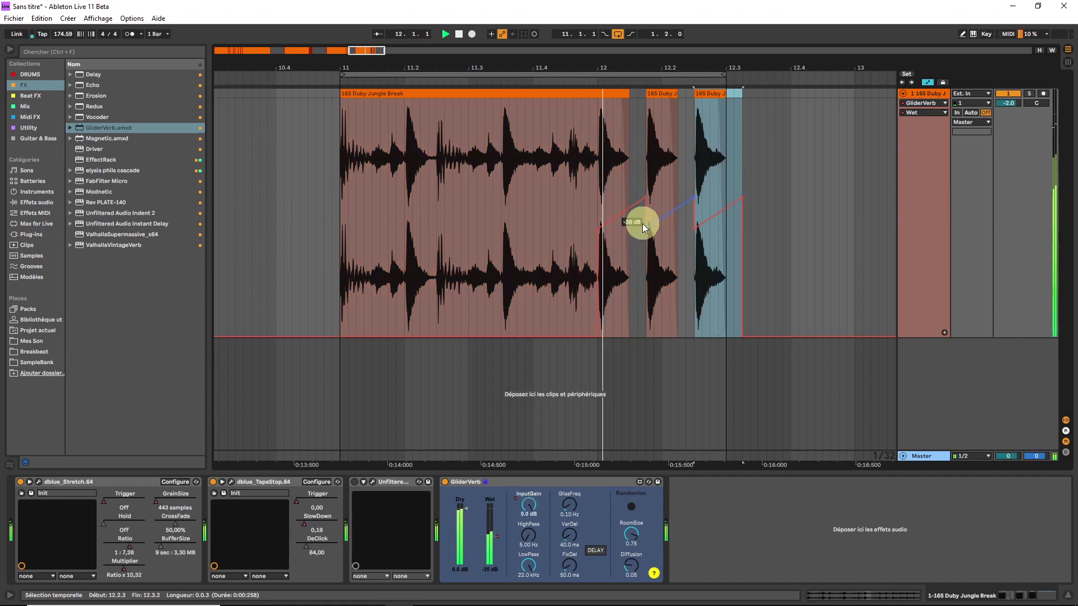
click(617, 178)
drag(629, 176, 815, 165)
key(Delete)
click(671, 204)
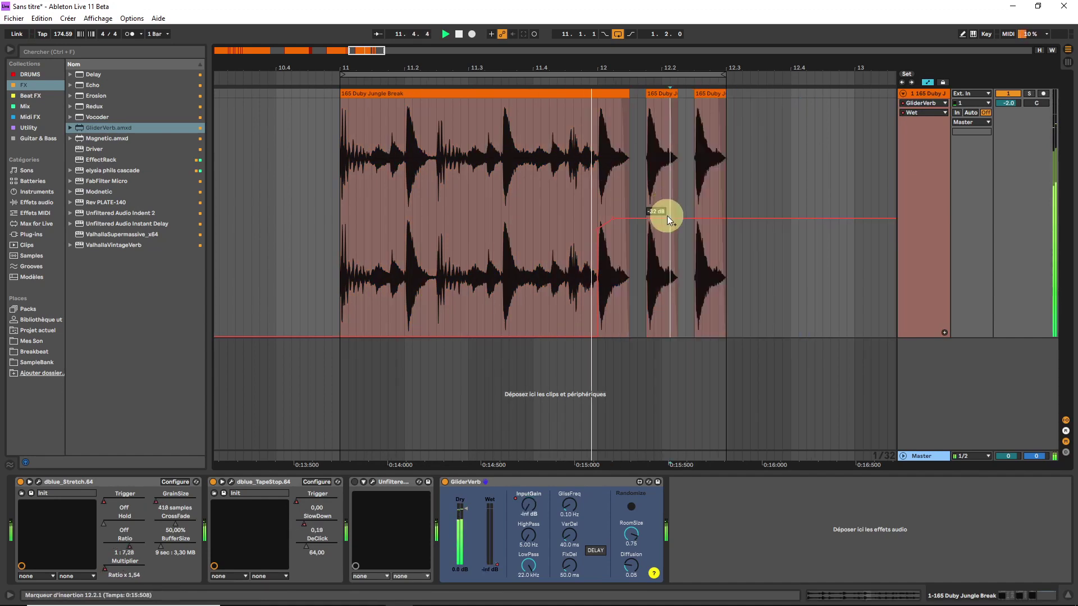
mouse_move(667, 216)
mouse_down()
mouse_move(742, 137)
mouse_move(726, 161)
mouse_up()
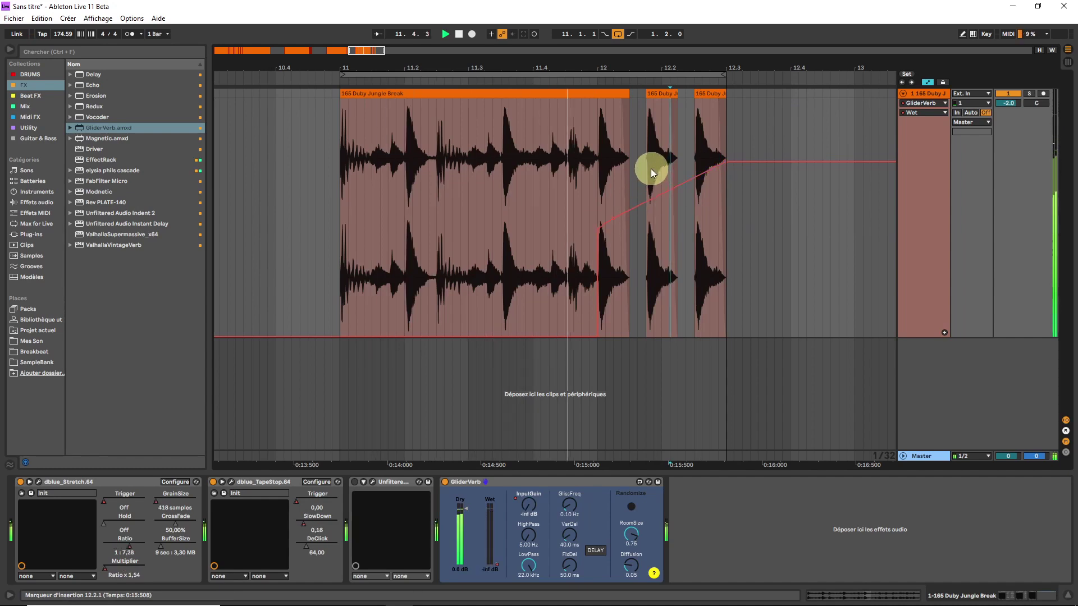
- Reshape the Wet ramp so it drops at the start of each hit copy, at 12.1.4 and 12.2.3, and rises again
drag(646, 167, 724, 145)
click(709, 166)
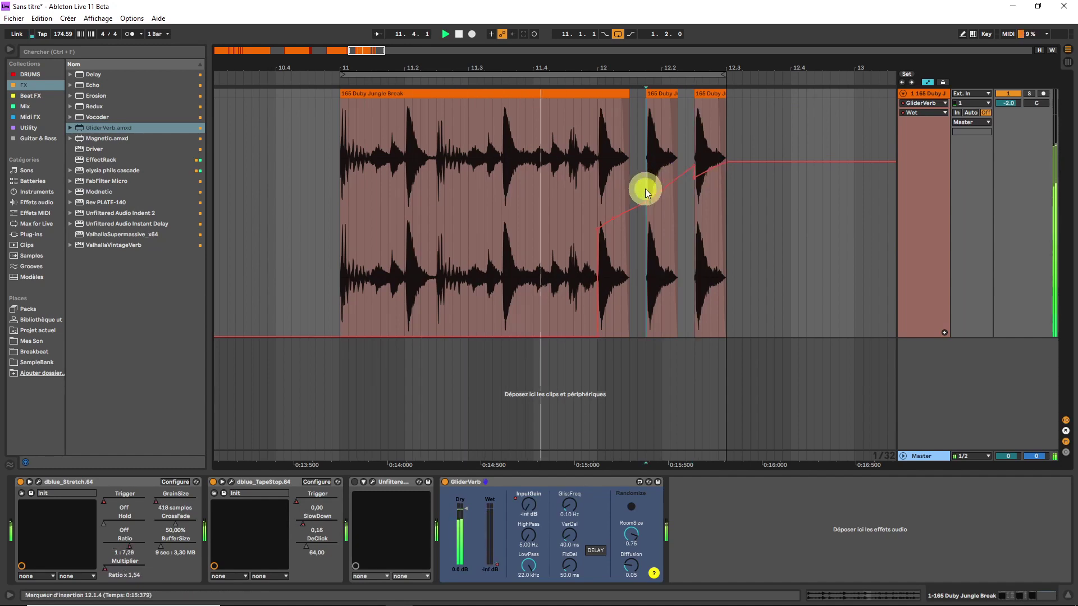
drag(645, 191, 709, 173)
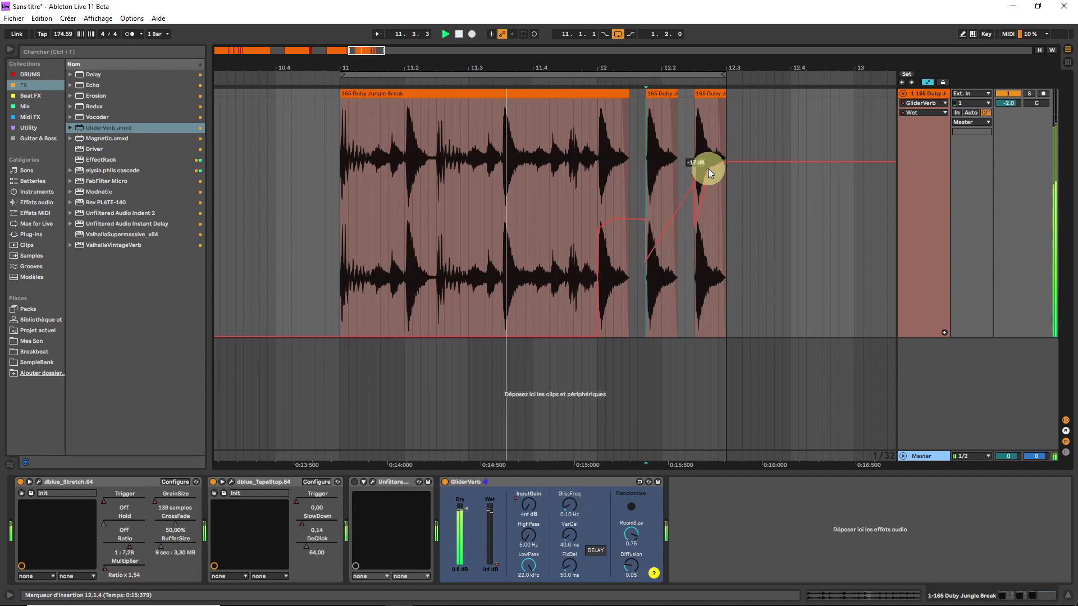
- Copy the main break clip at 11.1.1 and paste it at 12.3.1
drag(366, 48, 367, 48)
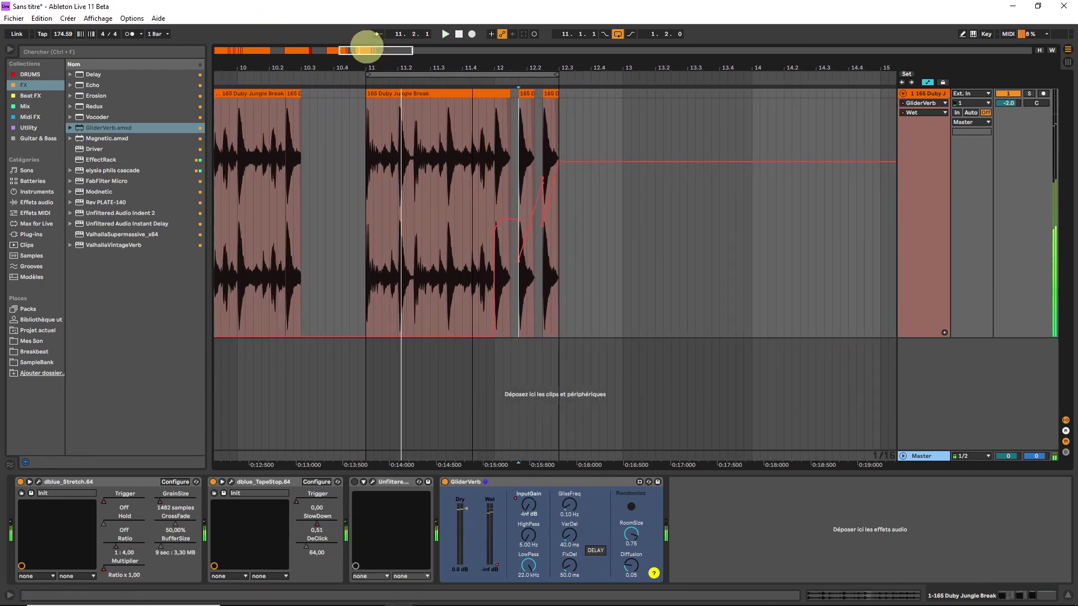
click(392, 92)
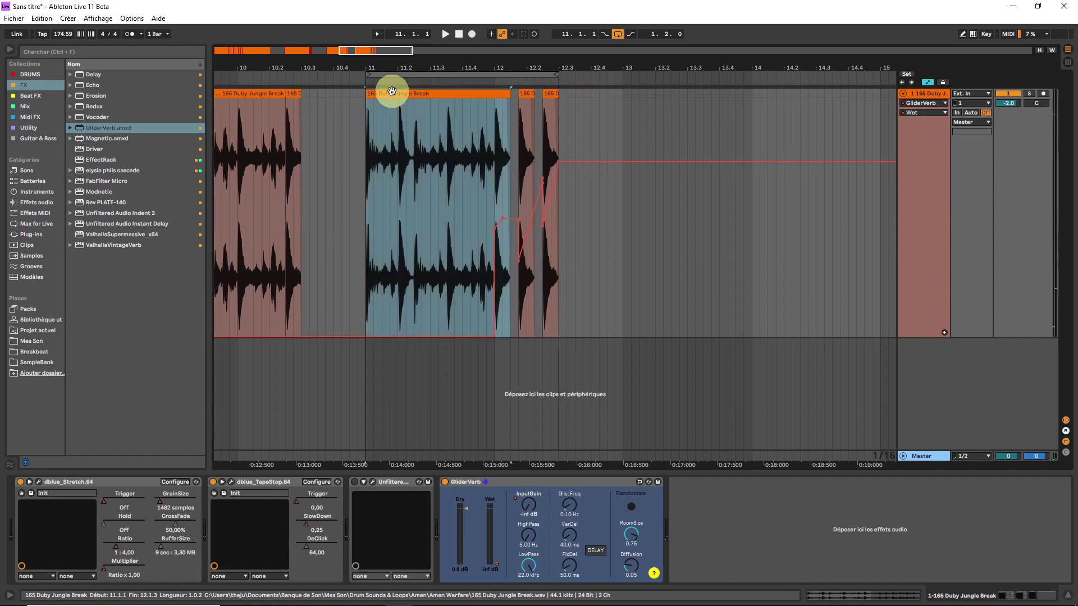
click(557, 117)
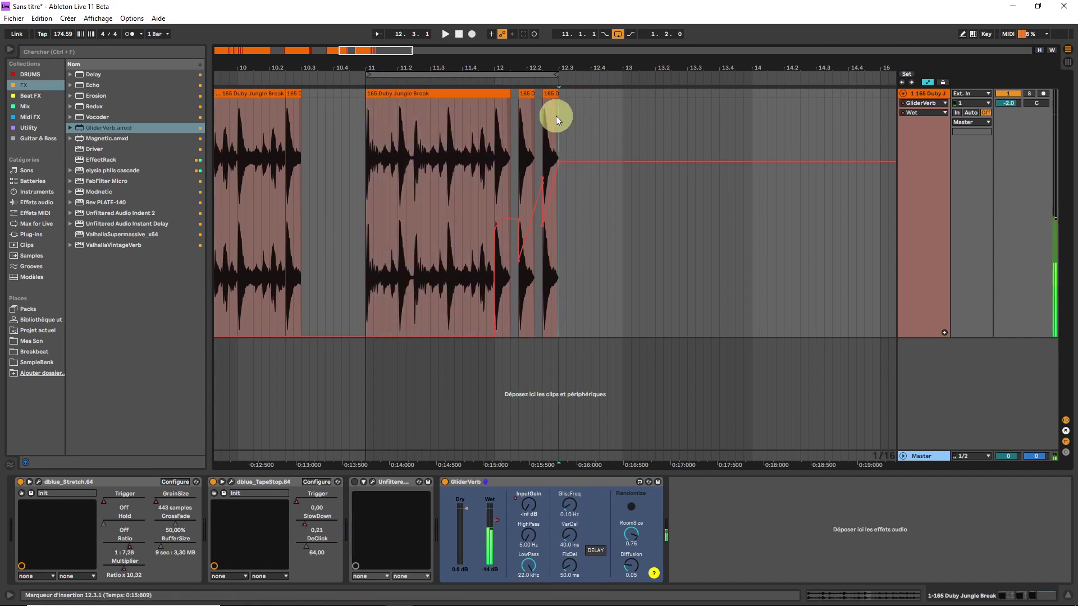
key(ctrl+v)
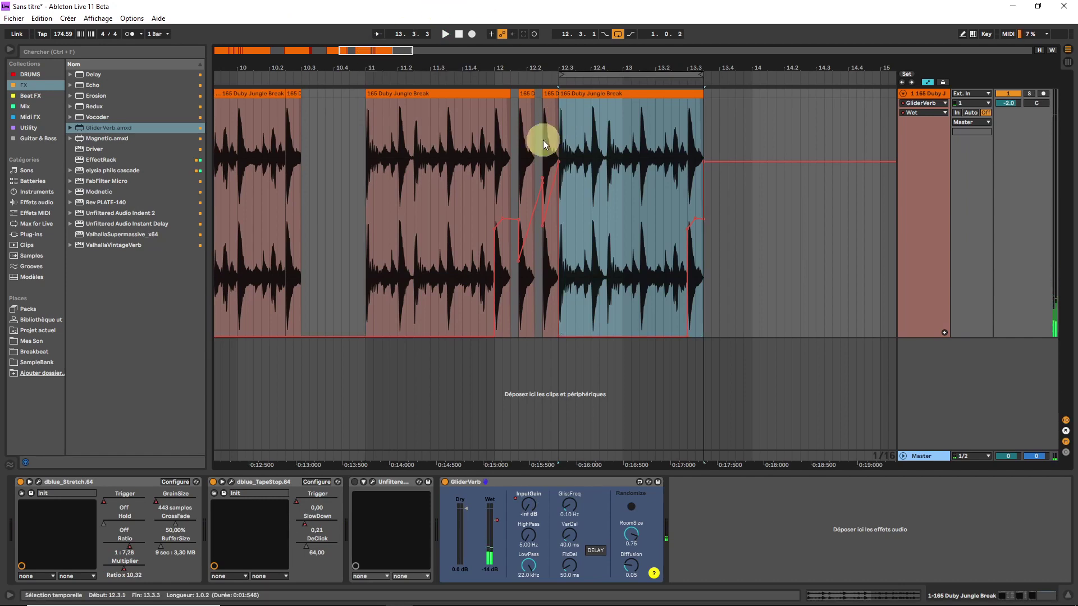
- Loop 12.3.1 to 14.1.1 and draw the Wet automation down to minimum from 13.3.1 to just past 14.1.1
drag(374, 54, 710, 74)
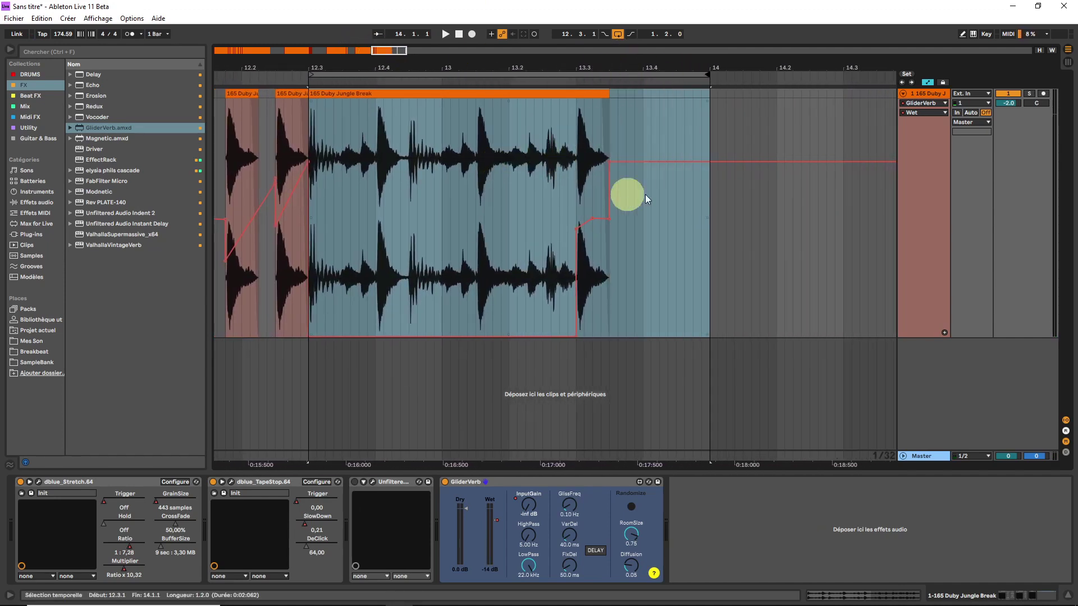
key(b)
mouse_move(586, 329)
mouse_down()
mouse_move(565, 348)
mouse_move(720, 393)
mouse_up()
key(b)
- Isolate a 1/512 slice inside the hit just after 13.3.1, duplicate it repeatedly in a row, and play it
drag(389, 54, 389, 48)
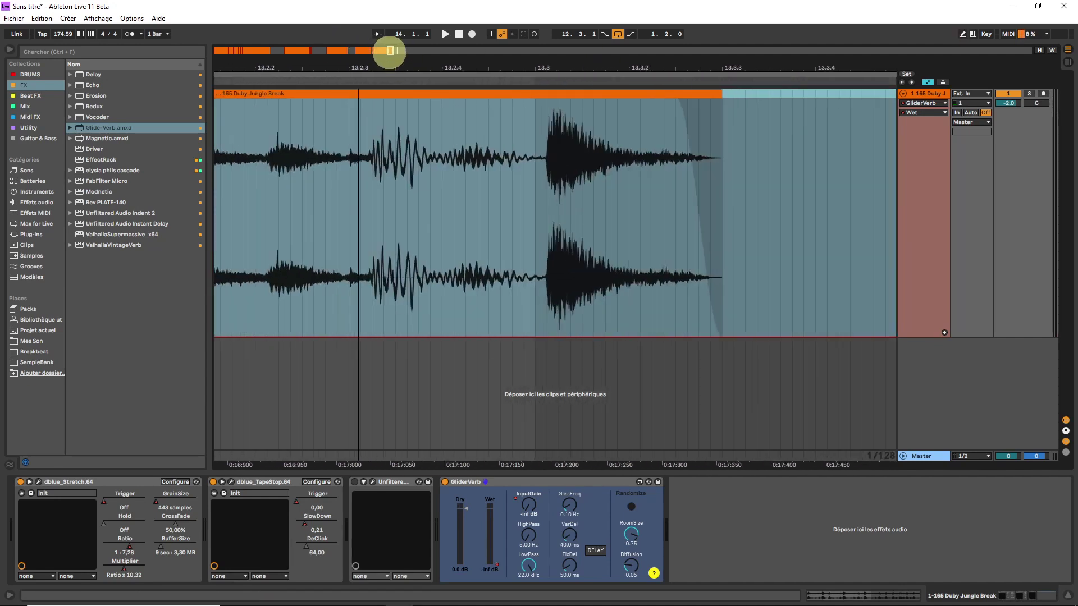
drag(571, 177, 575, 177)
click(419, 36)
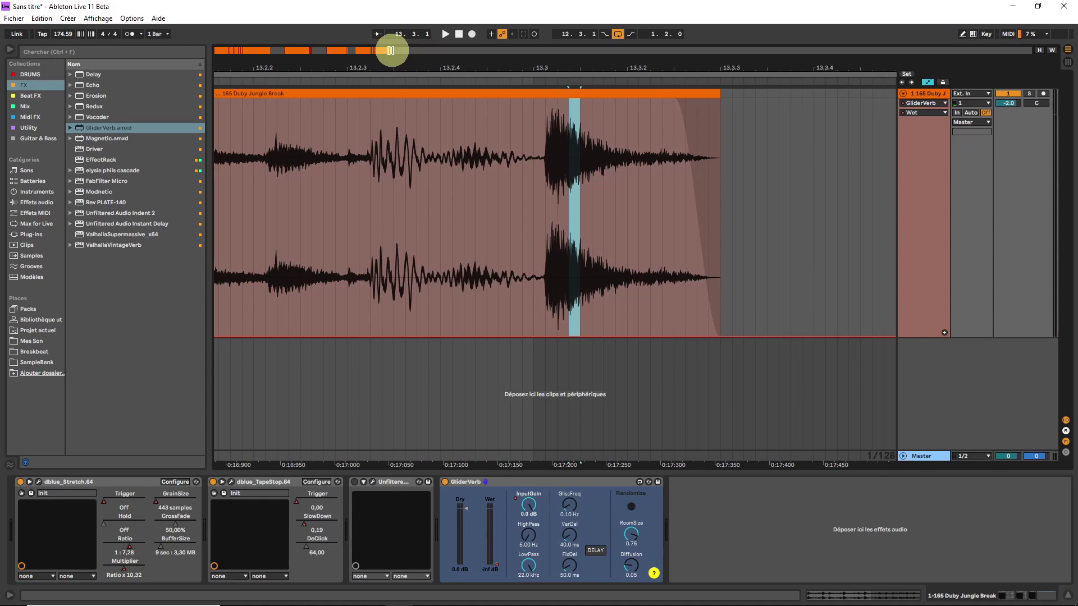
drag(390, 51, 389, 48)
mouse_move(638, 186)
mouse_down()
mouse_move(656, 183)
mouse_move(631, 167)
mouse_up()
key(ctrl+d)
key(ctrl+d)
key(ctrl+d)
key(a)
key(ctrl+d)
key(ctrl+d)
key(ctrl+d)
key(ctrl+d)
key(ctrl+d)
key(ctrl+d)
key(ctrl+d)
key(ctrl+d)
key(ctrl+d)
key(ctrl+d)
key(ctrl+d)
key(ctrl+d)
key(ctrl+d)
key(ctrl+d)
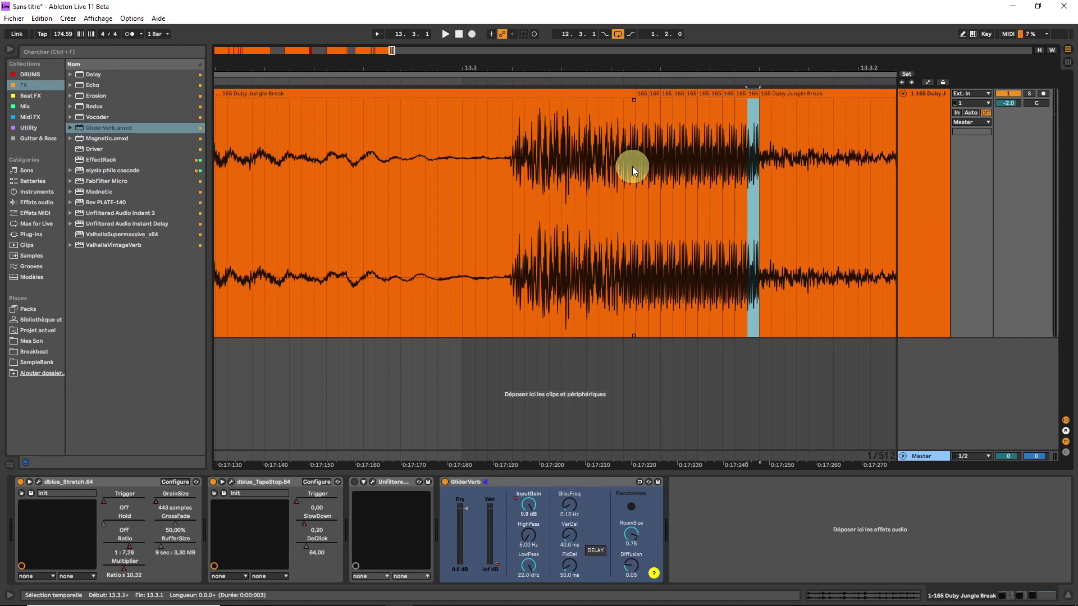
click(558, 136)
key(space)
- Extend the run of 1/512 slices with more duplicates to just past 13.3.2, and play it
click(801, 94)
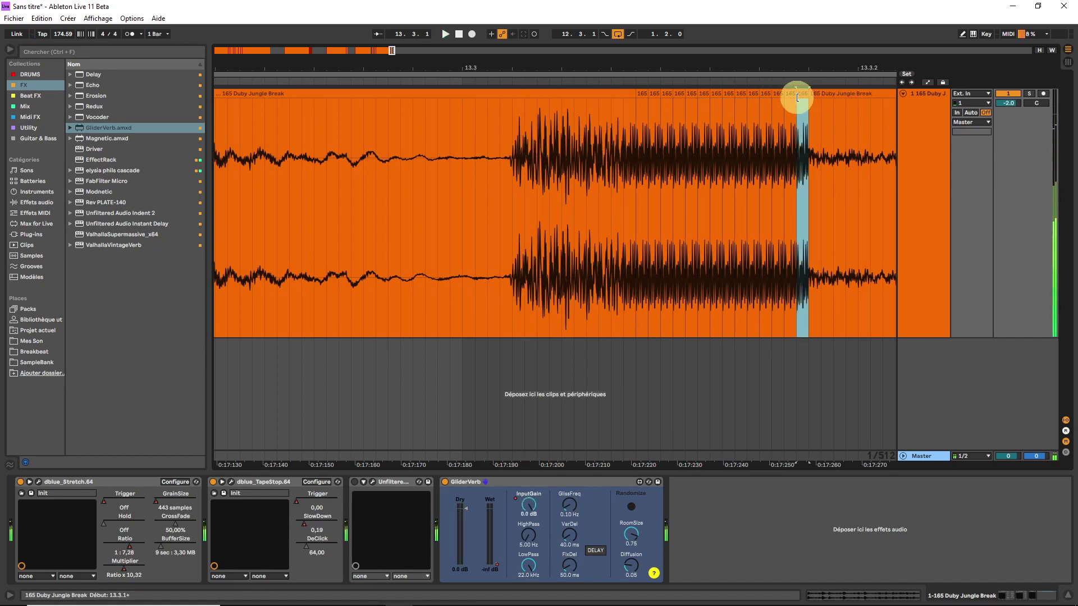
key(ctrl+d)
key(ctrl+d)
key(ctrl+d)
key(ctrl+d)
key(ctrl+d)
key(ctrl+d)
key(ctrl+d)
key(ctrl+d)
key(ctrl+d)
key(ctrl+d)
key(ctrl+d)
key(ctrl+d)
key(ctrl+d)
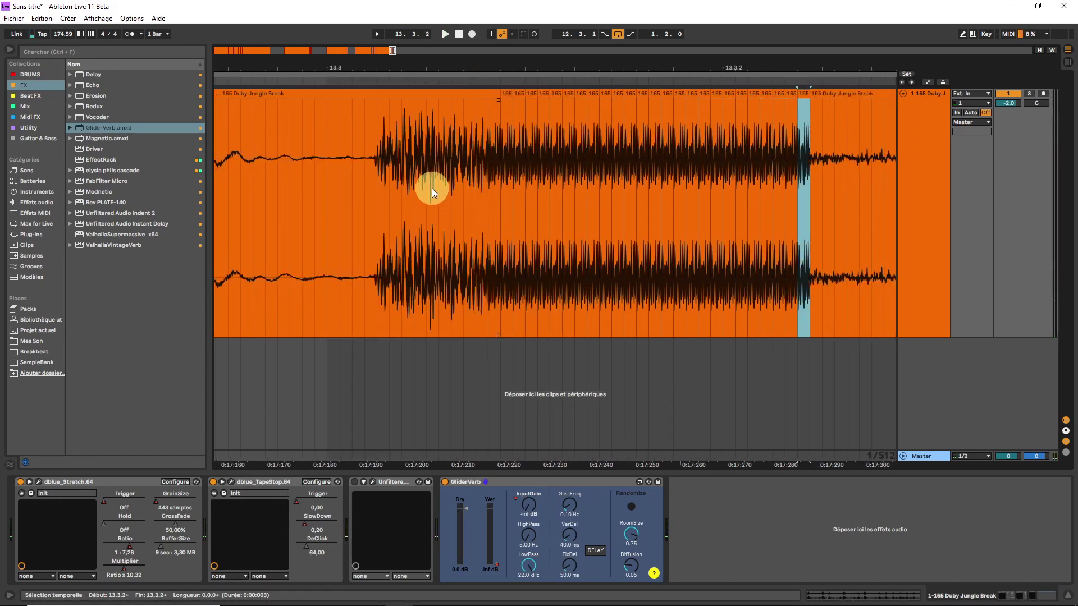
click(414, 184)
key(space)
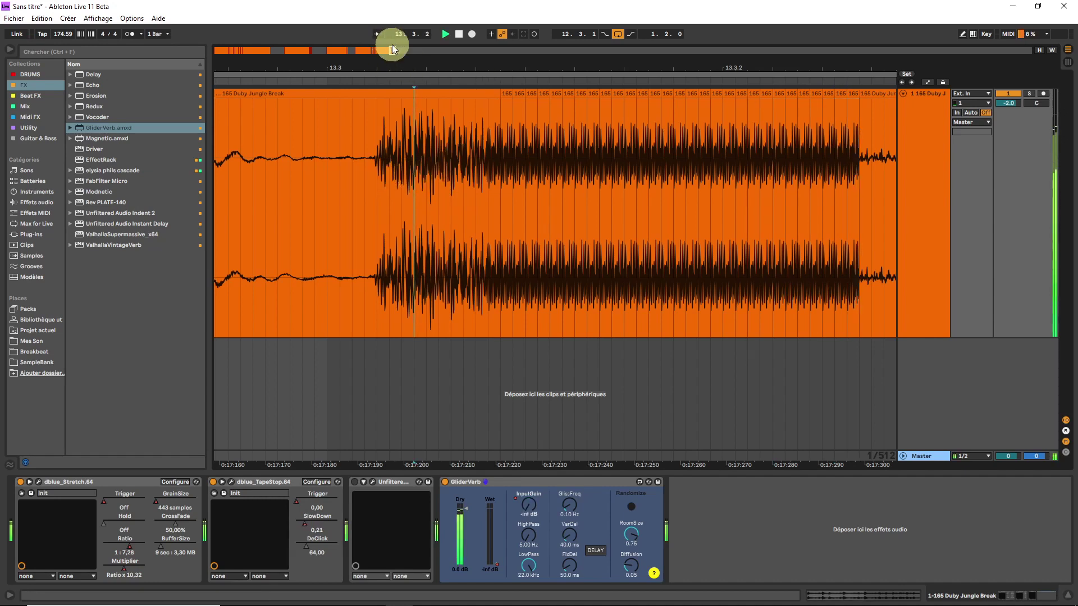
key(space)
- Draw GliderVerb's InputGain automation down to minimum from 13.3.1 up to the start of the repeated slices, and play it
drag(391, 50, 392, 49)
key(a)
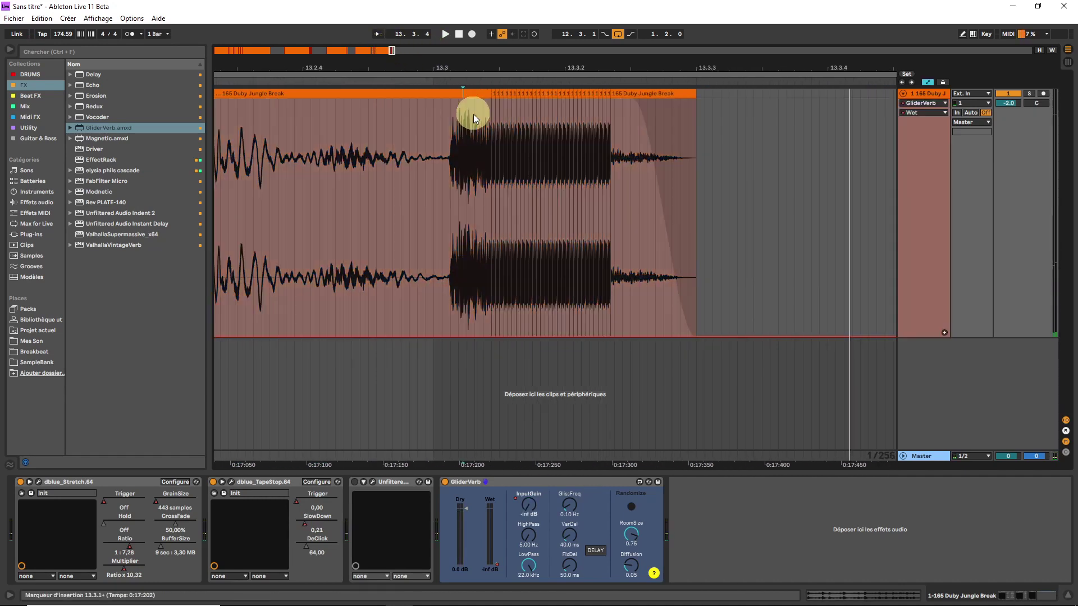
click(922, 111)
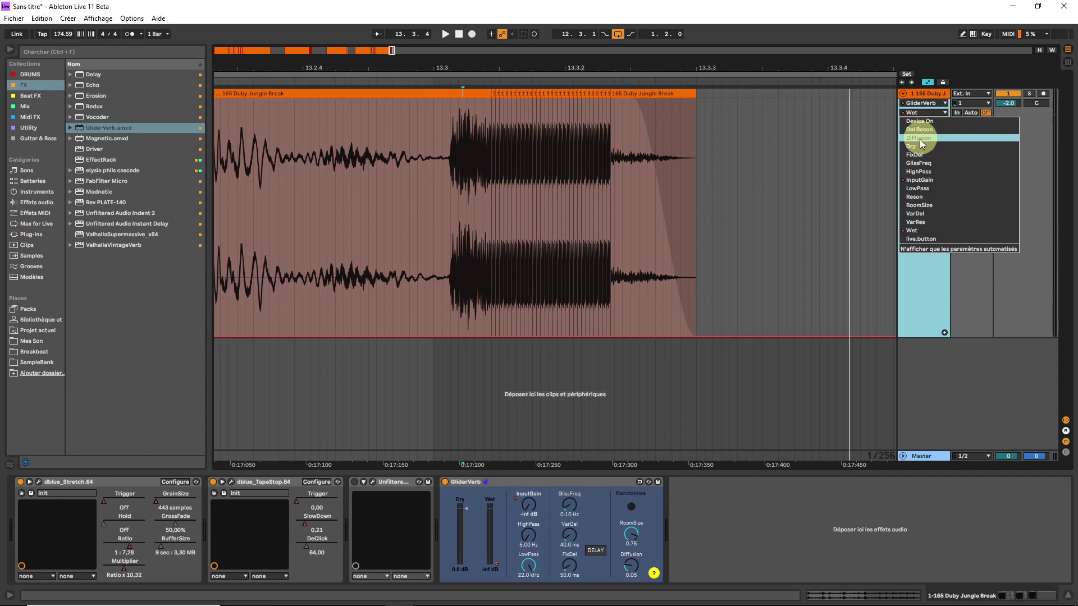
click(918, 183)
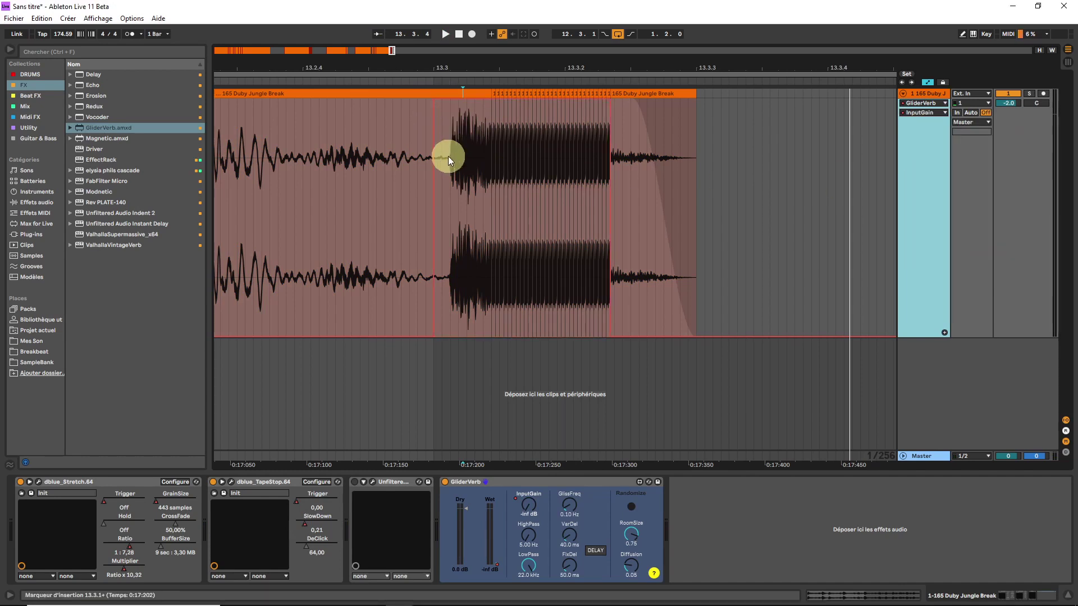
key(b)
mouse_move(436, 298)
mouse_down()
mouse_move(438, 374)
mouse_move(485, 390)
mouse_up()
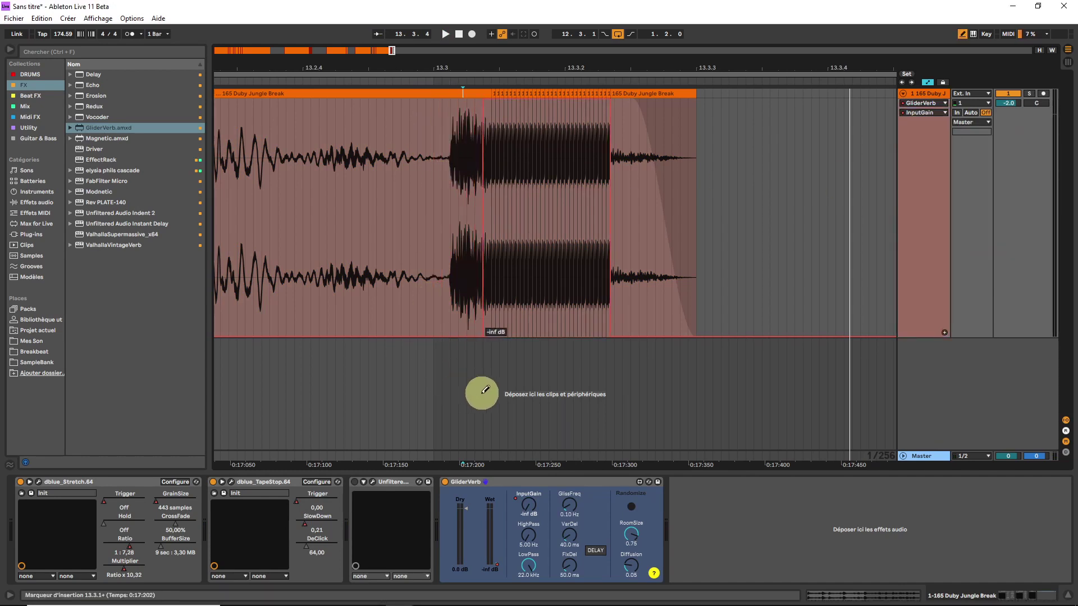
key(space)
- Draw a rising Wet automation from the repeated slices to just after 13.4.1, with four gaps cut to minimum from 13.3.3 onward
click(904, 136)
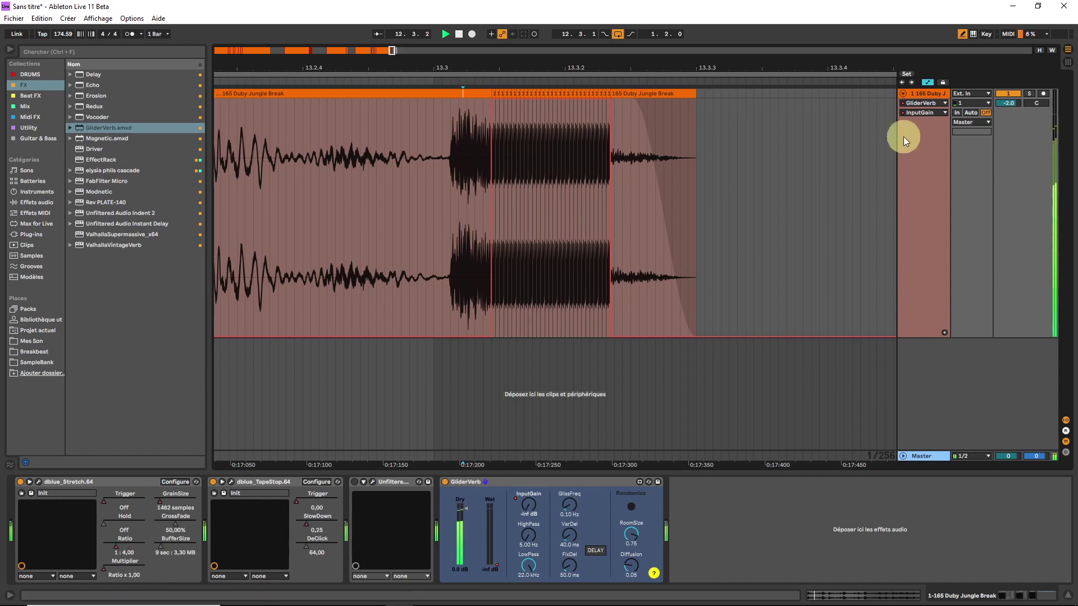
click(919, 112)
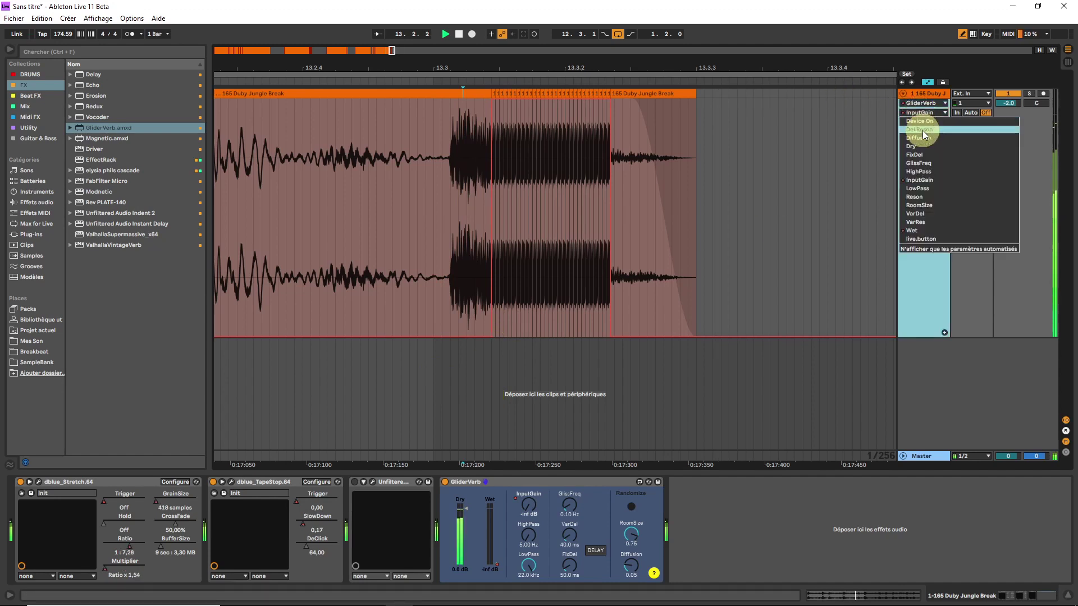
click(913, 229)
drag(393, 48, 392, 40)
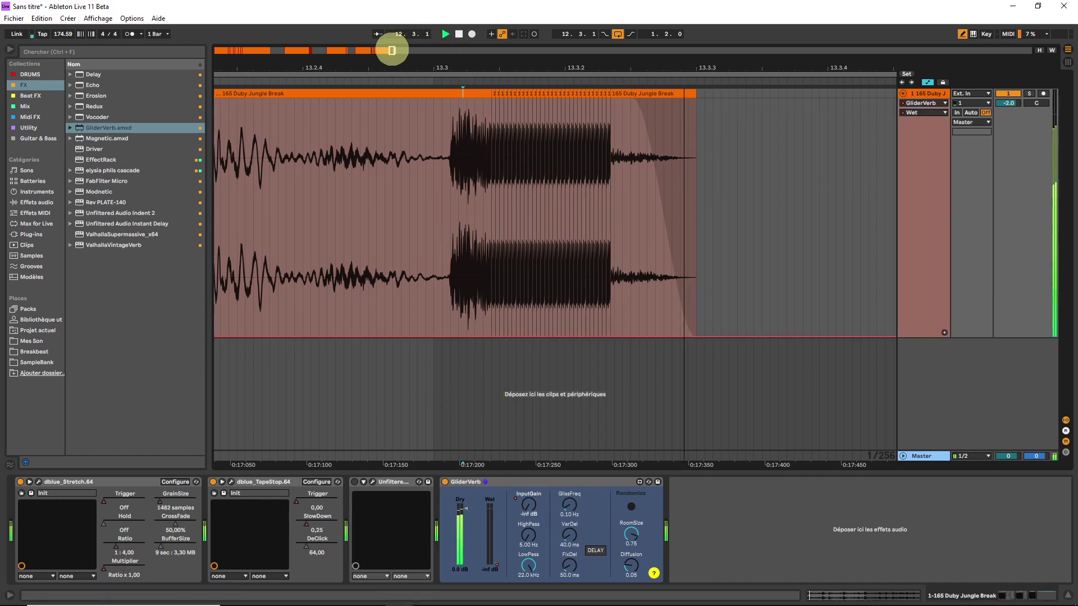
mouse_move(325, 212)
mouse_down()
mouse_move(492, 213)
mouse_move(592, 202)
mouse_move(661, 179)
mouse_up()
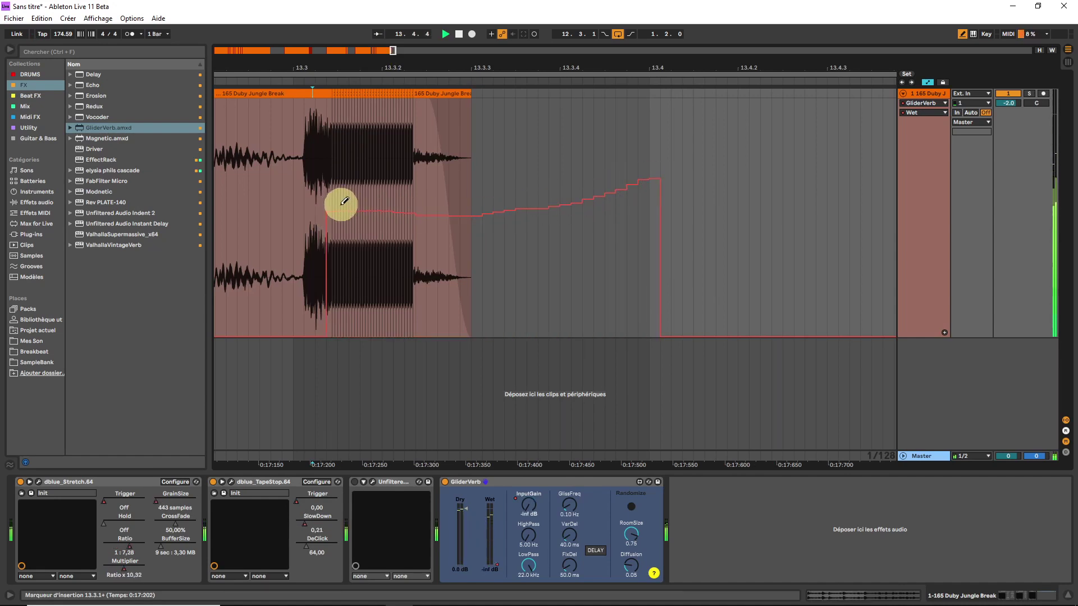
mouse_move(356, 218)
mouse_down()
mouse_move(565, 186)
mouse_move(645, 149)
mouse_up()
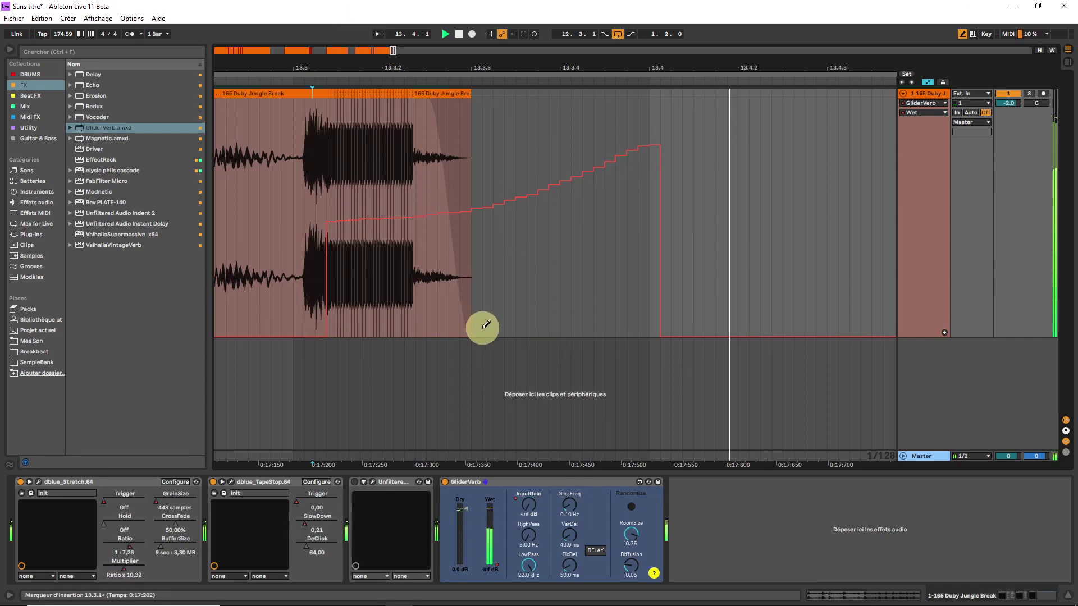
mouse_move(505, 335)
mouse_down()
mouse_move(593, 335)
mouse_move(599, 348)
mouse_move(636, 331)
mouse_up()
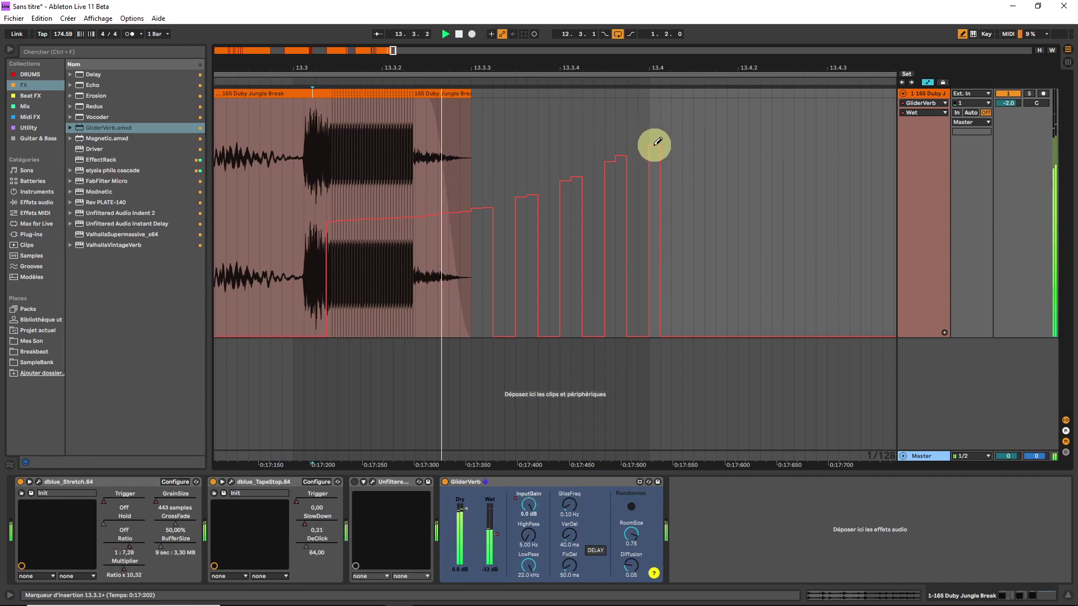
key(b)
- Shape the Wet automation from 13.4.1 to 14.1.1 into a V dipping just before 13.4.3 and ending at -4.2 dB
drag(393, 51, 395, 50)
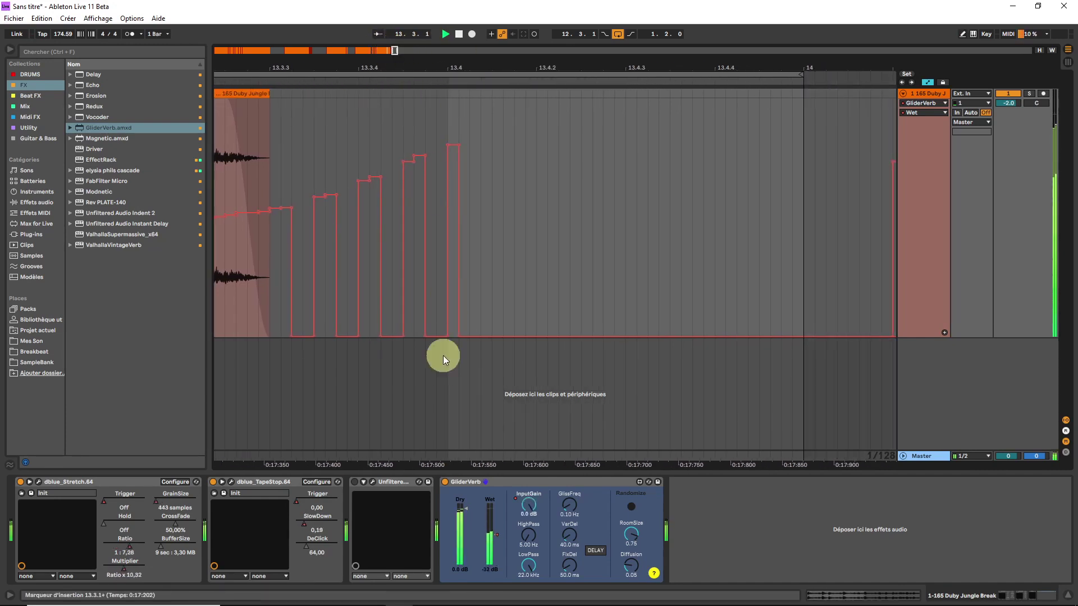
drag(460, 340, 753, 205)
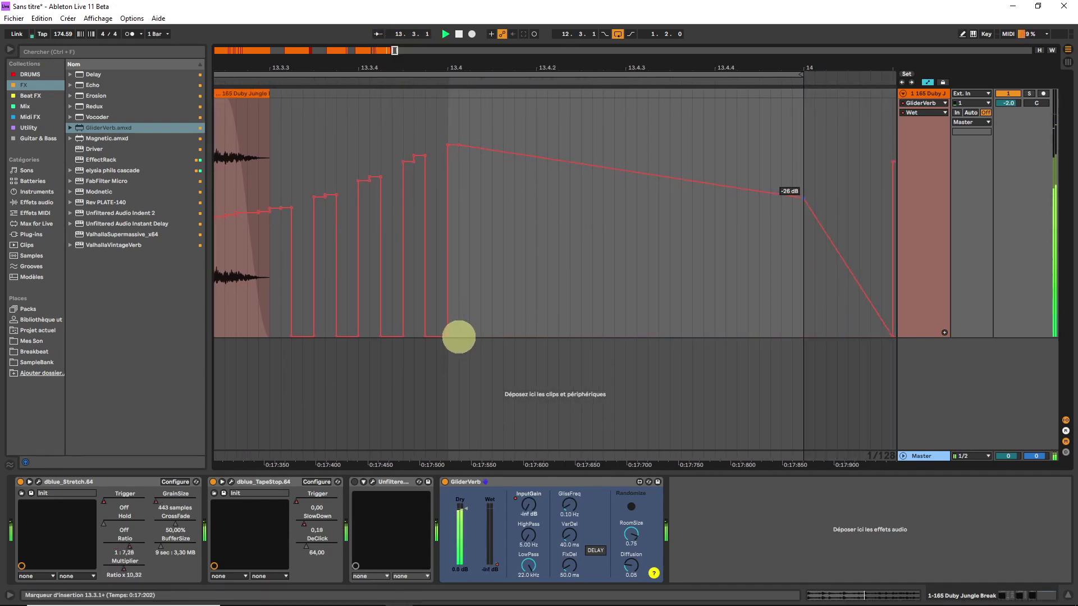
drag(453, 141, 446, 149)
click(697, 213)
drag(641, 180, 652, 234)
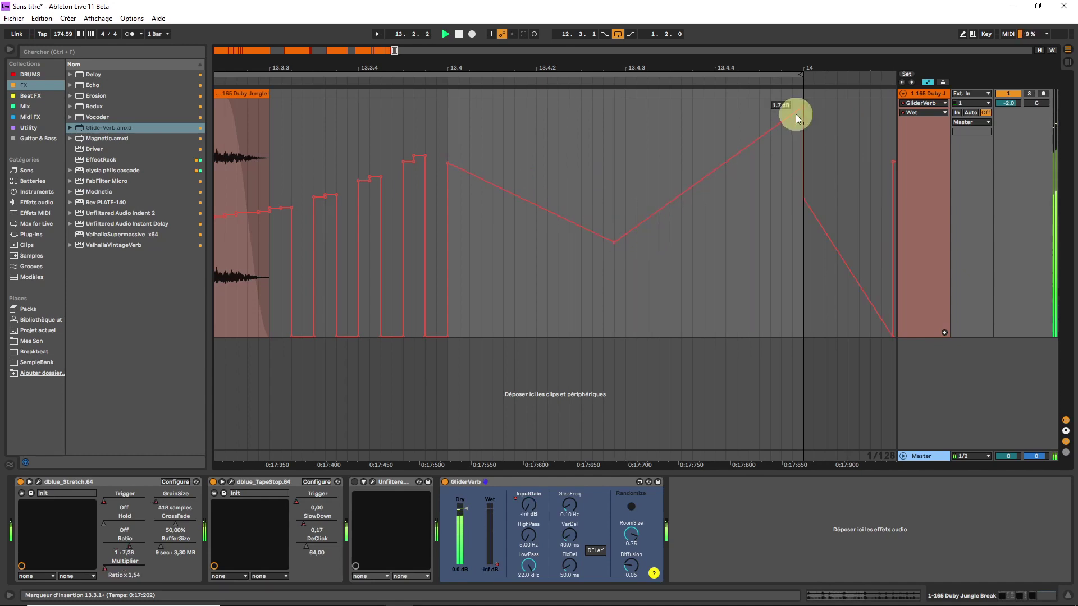
drag(804, 108, 803, 131)
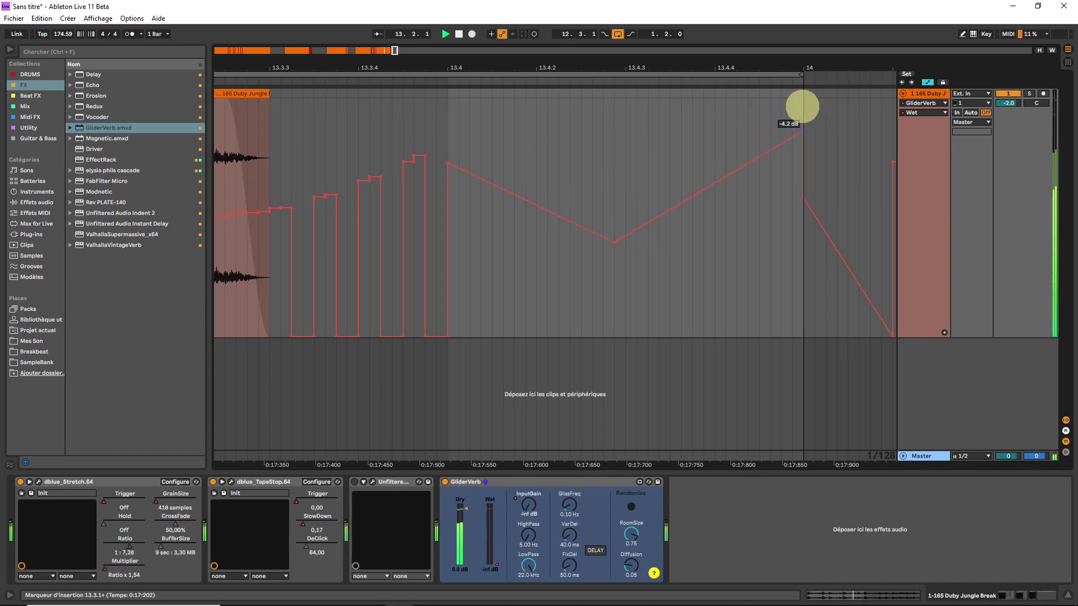
click(394, 50)
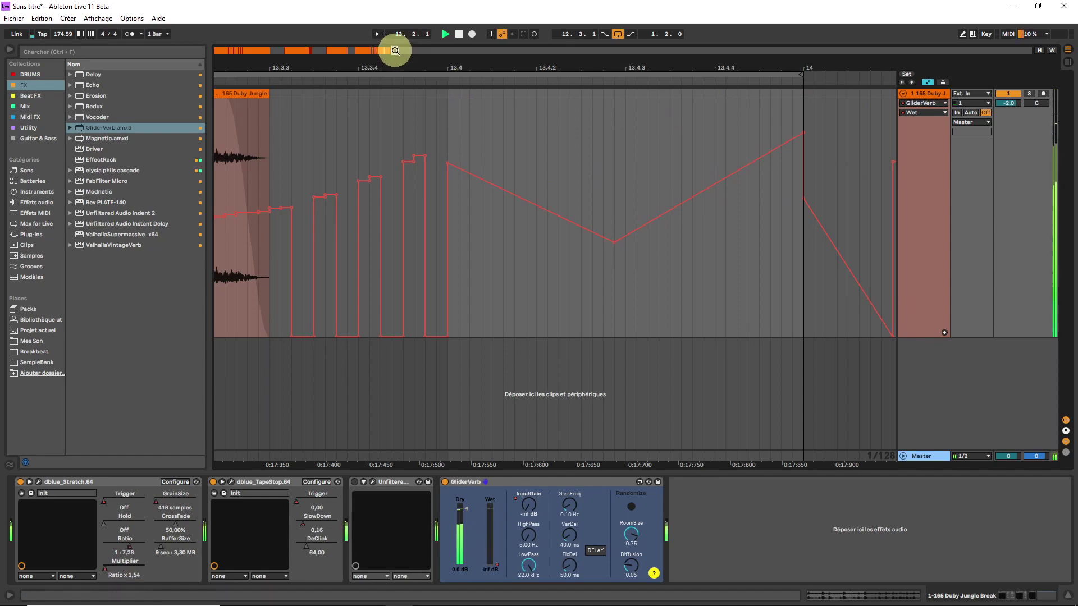
drag(395, 51, 389, 50)
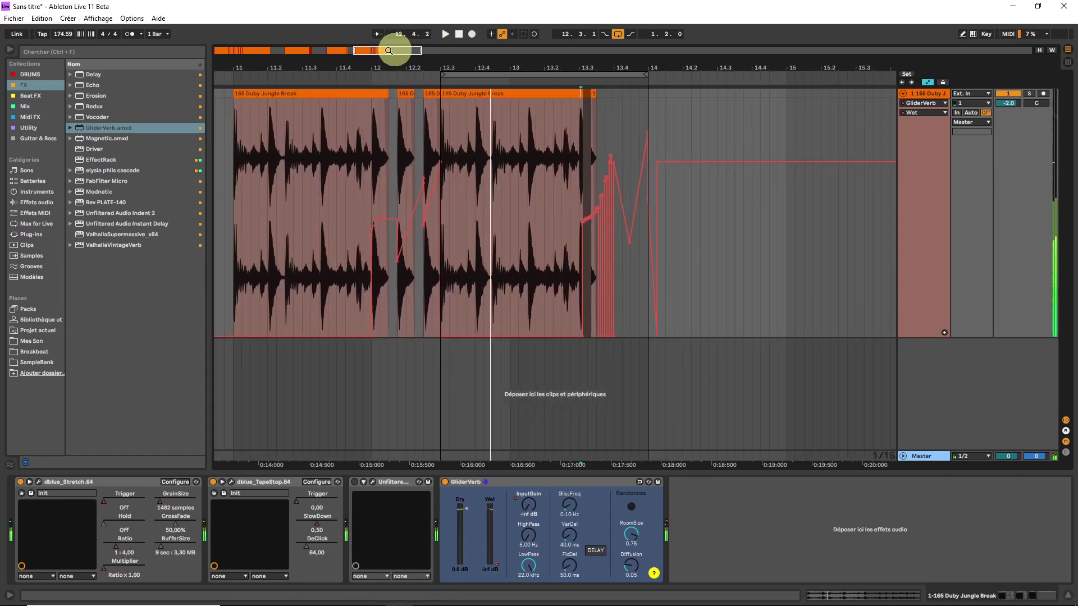
- Paste a copy of the break clip from 12.3.1 at 15.1.1 and lengthen it to just before bar 17
click(313, 90)
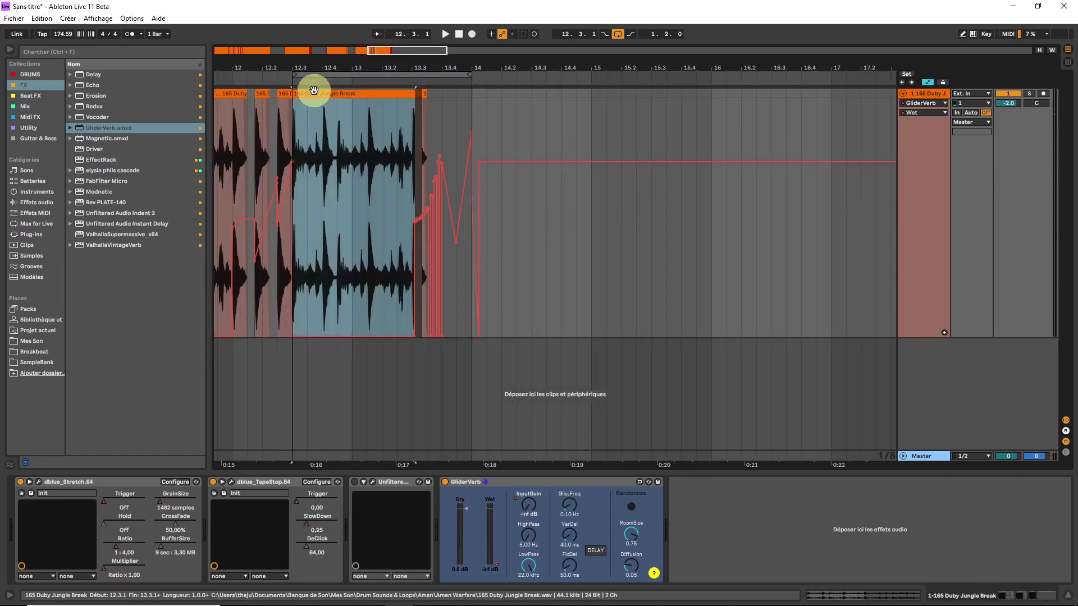
click(592, 122)
key(ctrl+v)
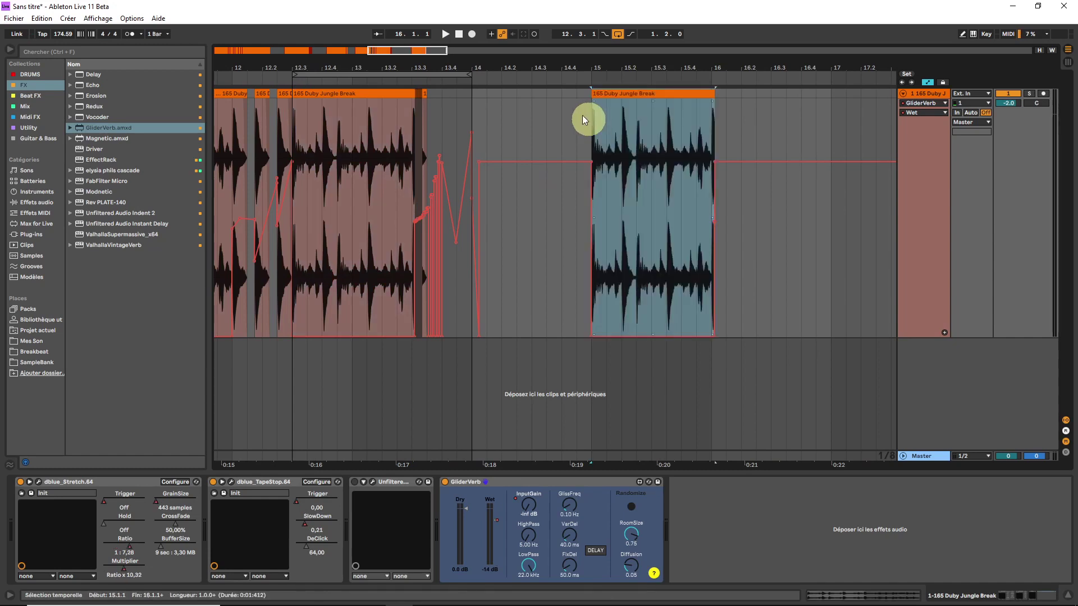
drag(410, 50, 422, 51)
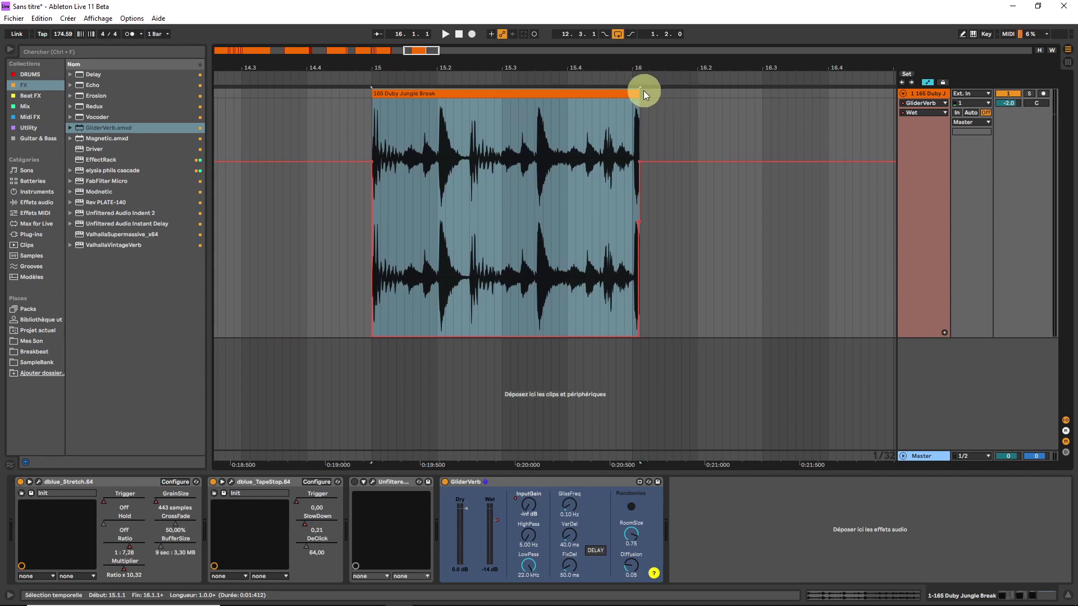
drag(640, 93, 842, 162)
- Switch GliderVerb off, then extend the new clip's end to bar 17 and loop it
click(446, 483)
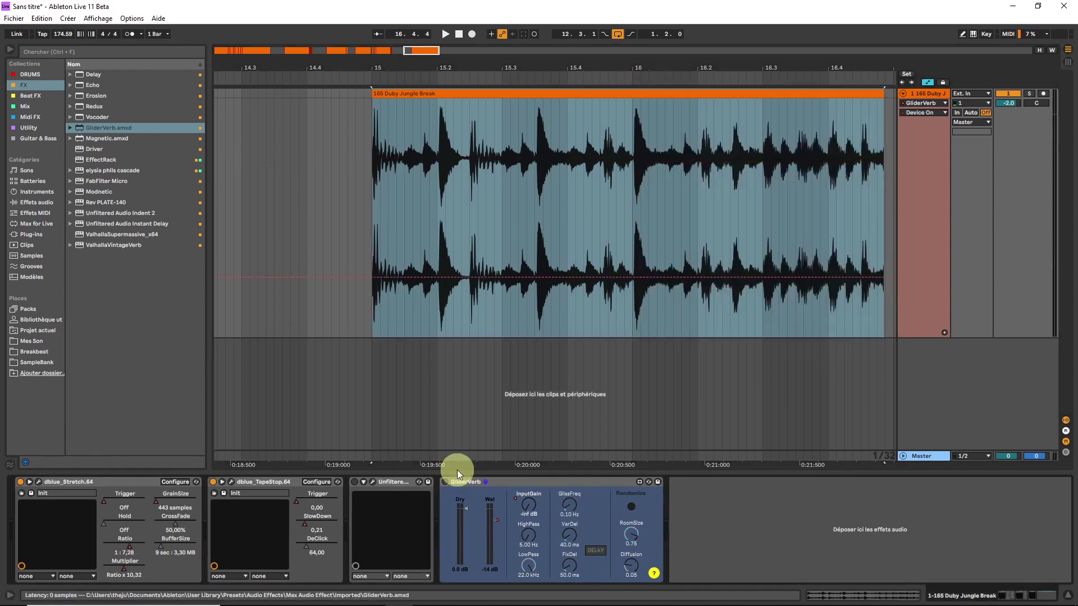
drag(428, 47, 428, 47)
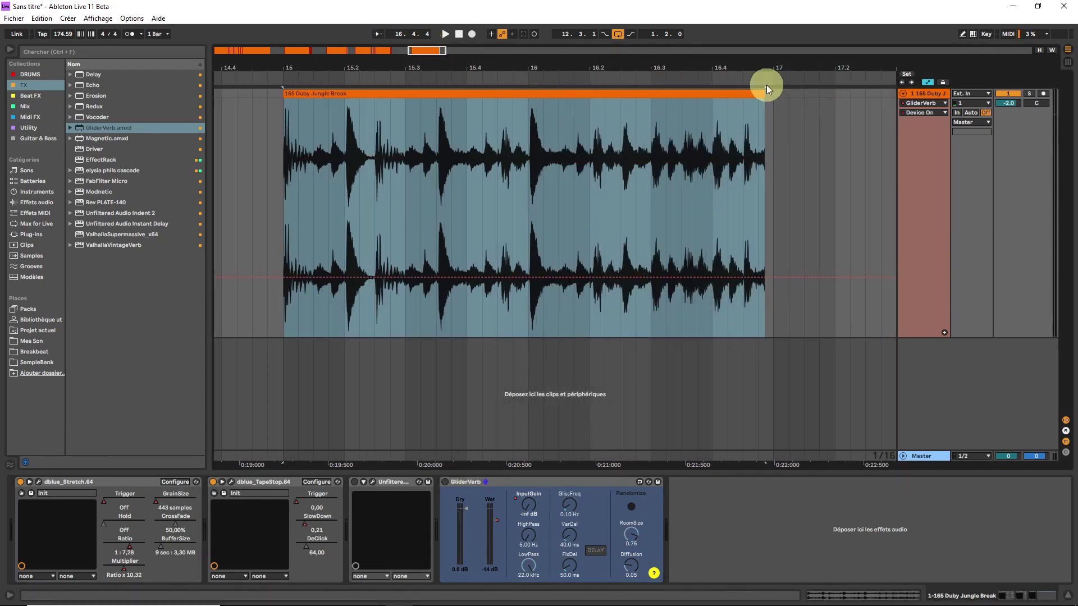
drag(764, 92, 773, 91)
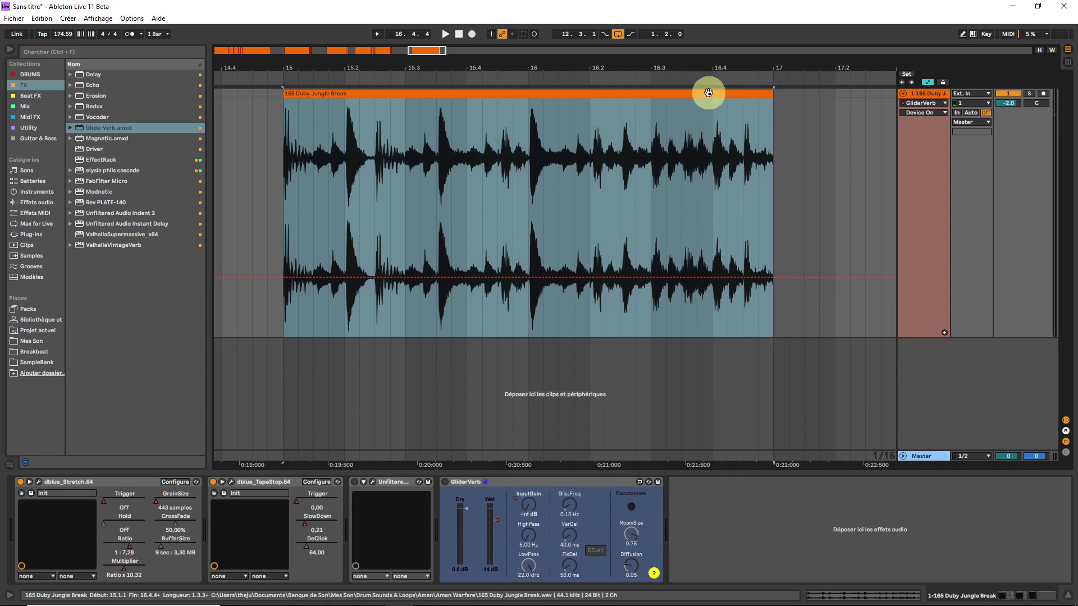
key(ctrl+l)
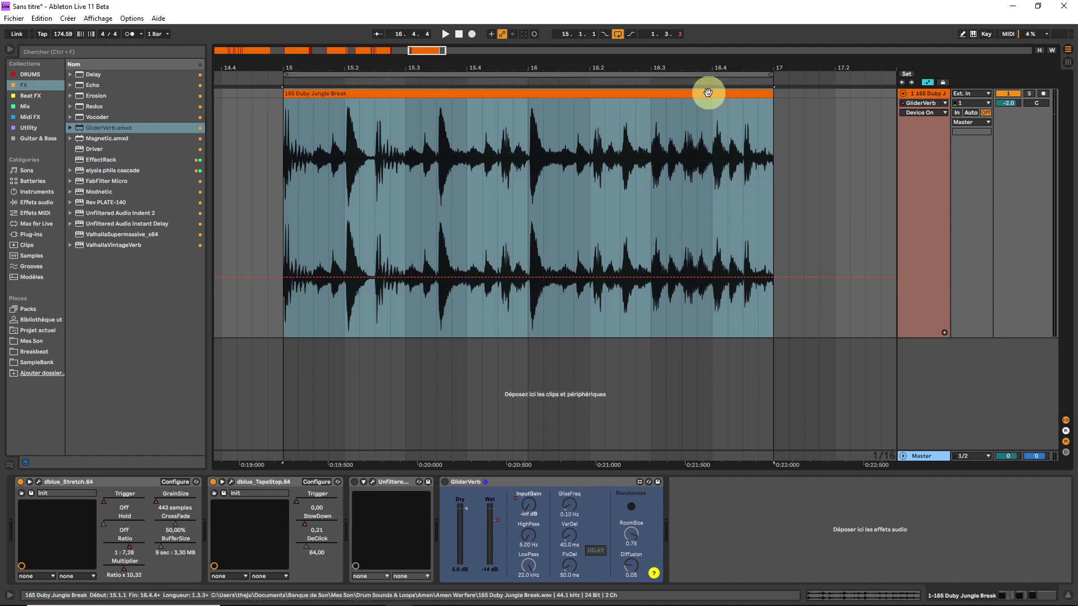
- Add the Spectral Time effect from Pitch & Modulation to the break's track
click(937, 94)
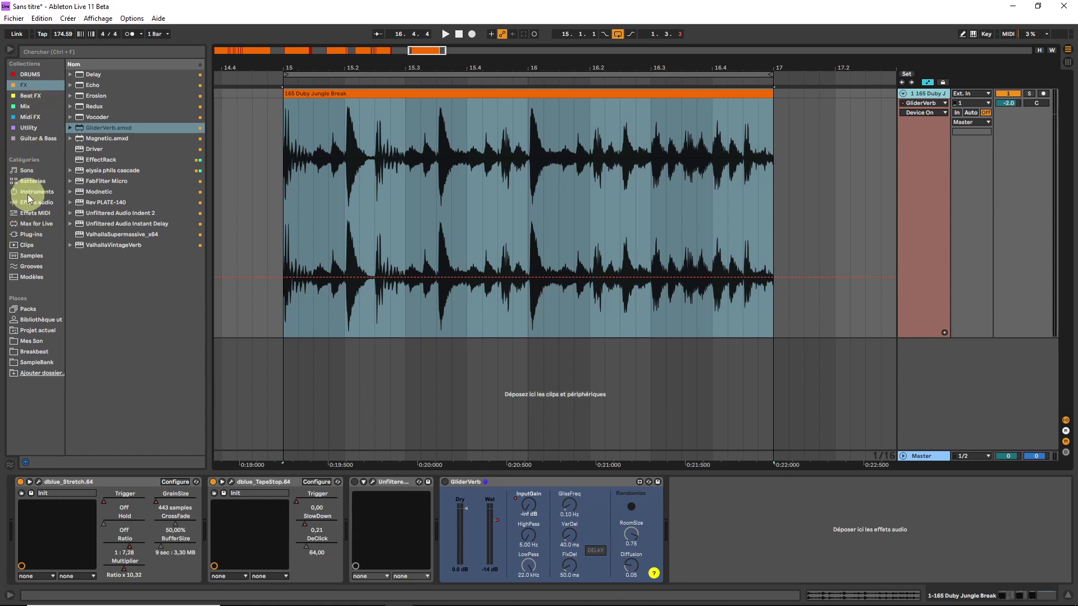
click(30, 203)
click(77, 127)
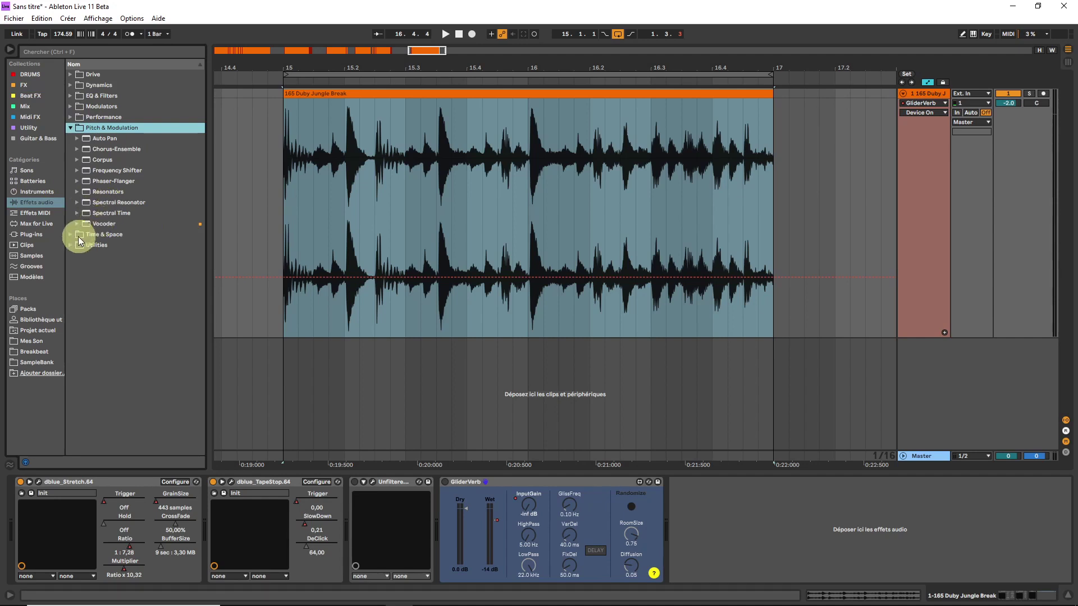
double_click(102, 213)
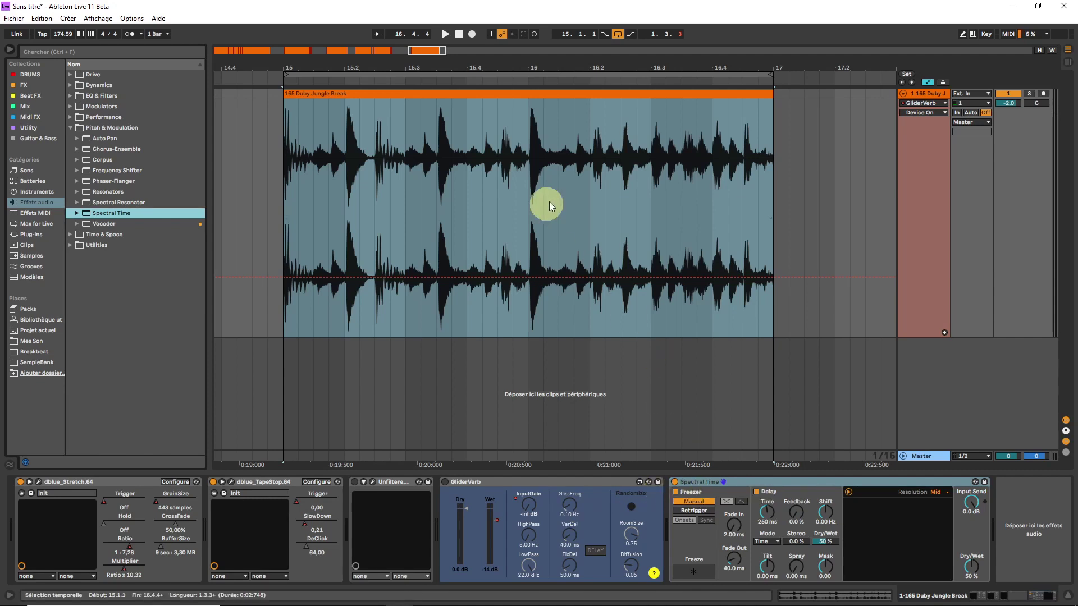
- Set Spectral Time's delay Time to 12.0 ms and Feedback to 83 % while auditioning the loop
key(space)
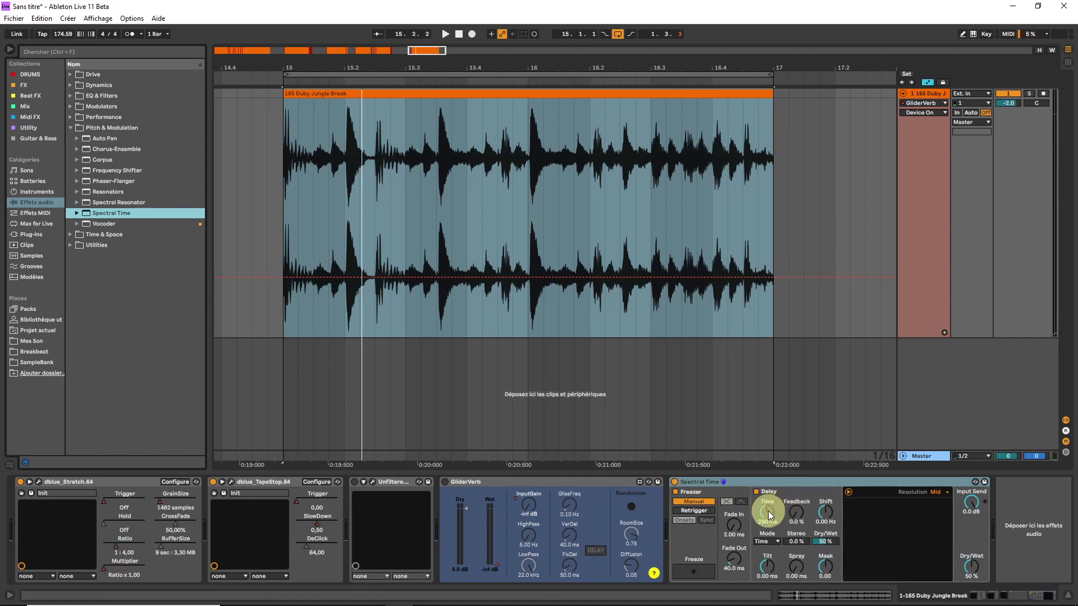
drag(768, 511, 768, 530)
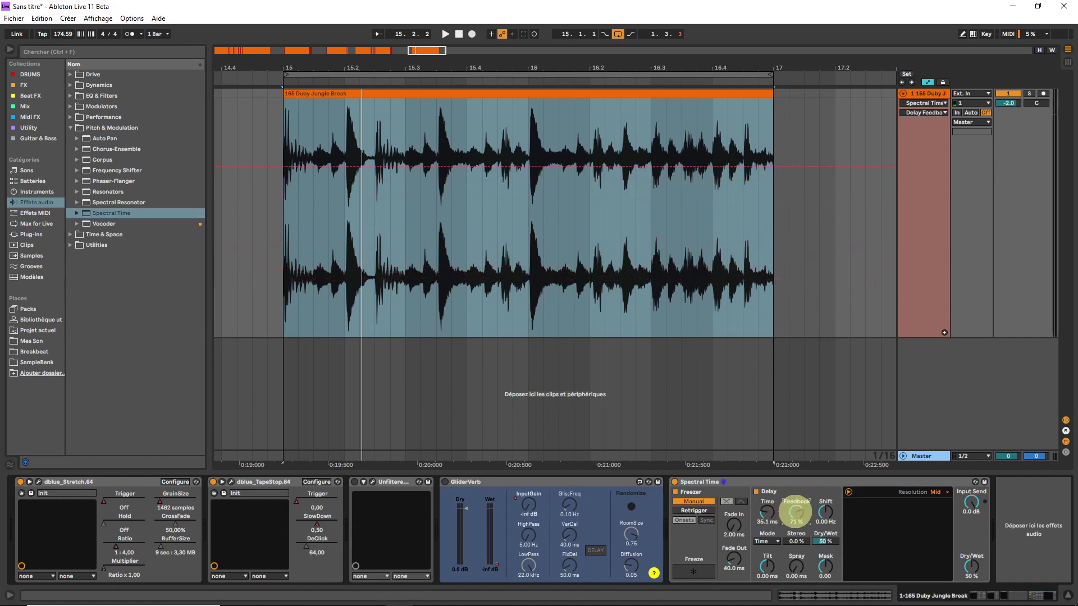
click(342, 87)
mouse_move(795, 508)
mouse_down()
mouse_move(767, 512)
mouse_move(767, 522)
mouse_up()
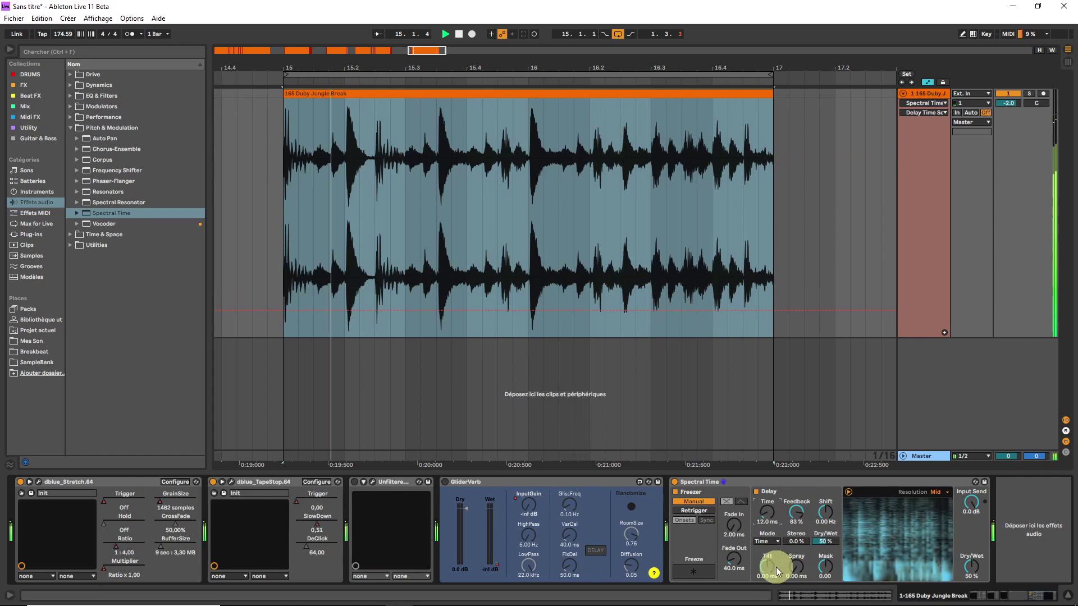
- Set Spectral Time's Tilt to 11.5 ms, Shift to 2.67 Hz and overall Dry/Wet to 47 %
drag(769, 567, 772, 570)
click(825, 512)
drag(826, 512, 827, 511)
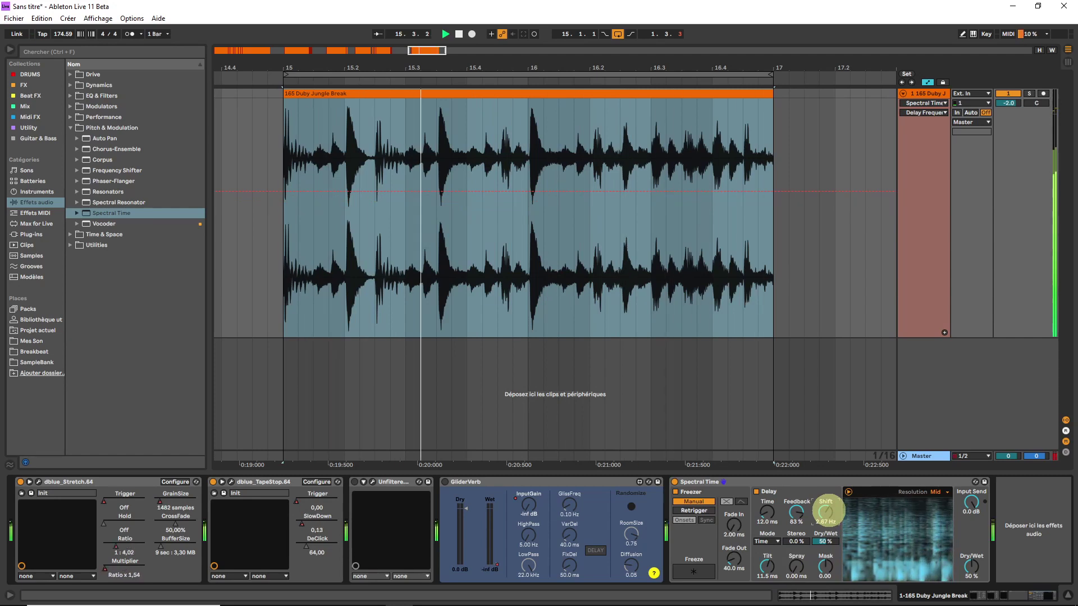
drag(971, 565, 971, 567)
- Lower Spectral Time's Input Send to -inf dB and draw raised automation blocks on the hits after 15.2, before 15.4 and at 16
mouse_move(972, 503)
mouse_down()
mouse_move(972, 522)
mouse_move(972, 503)
mouse_up()
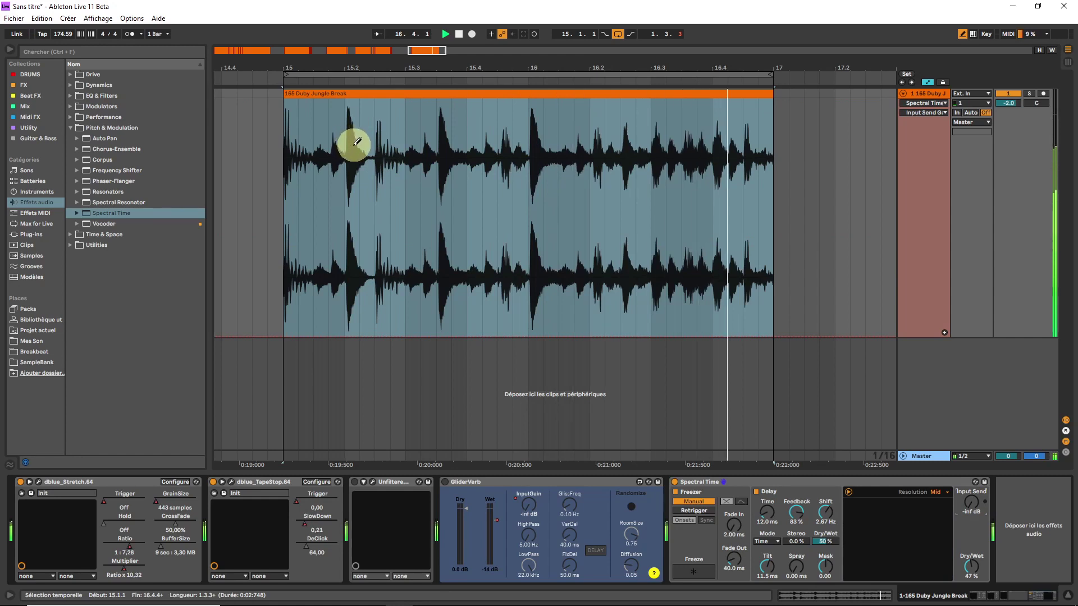
click(354, 145)
click(443, 148)
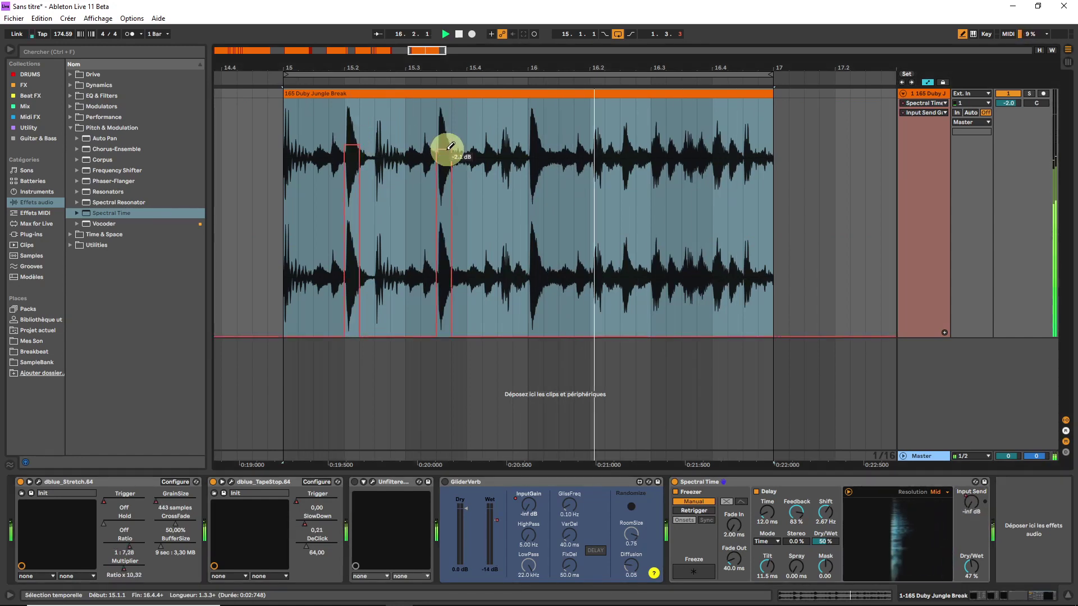
click(536, 151)
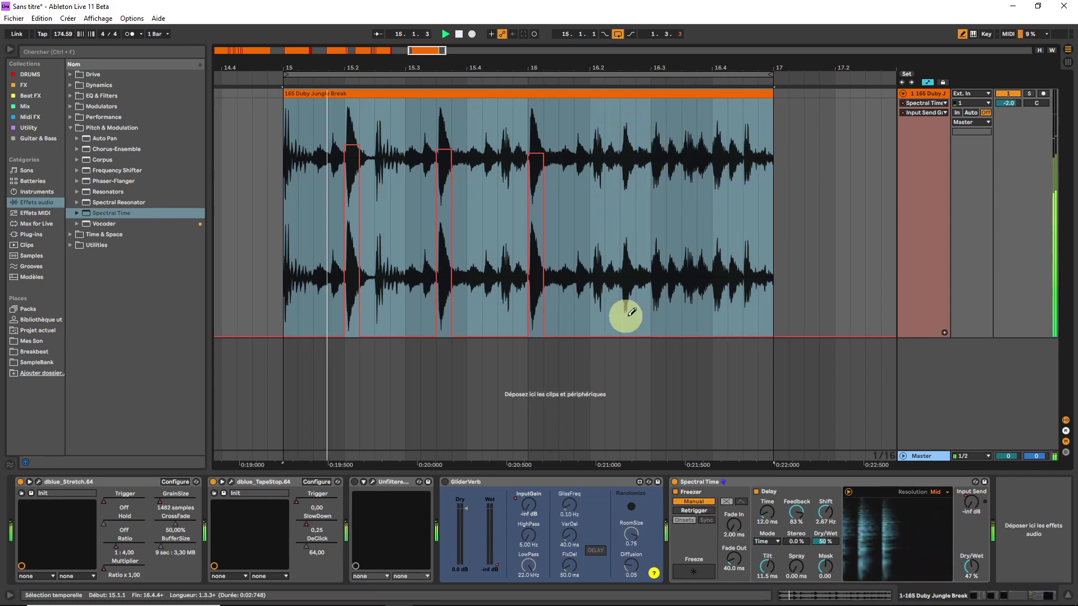
- Raise the Input Send automation from 16.3 to bar 17, and lower the Delay Time automation to 10.2 ms over the same range
key(b)
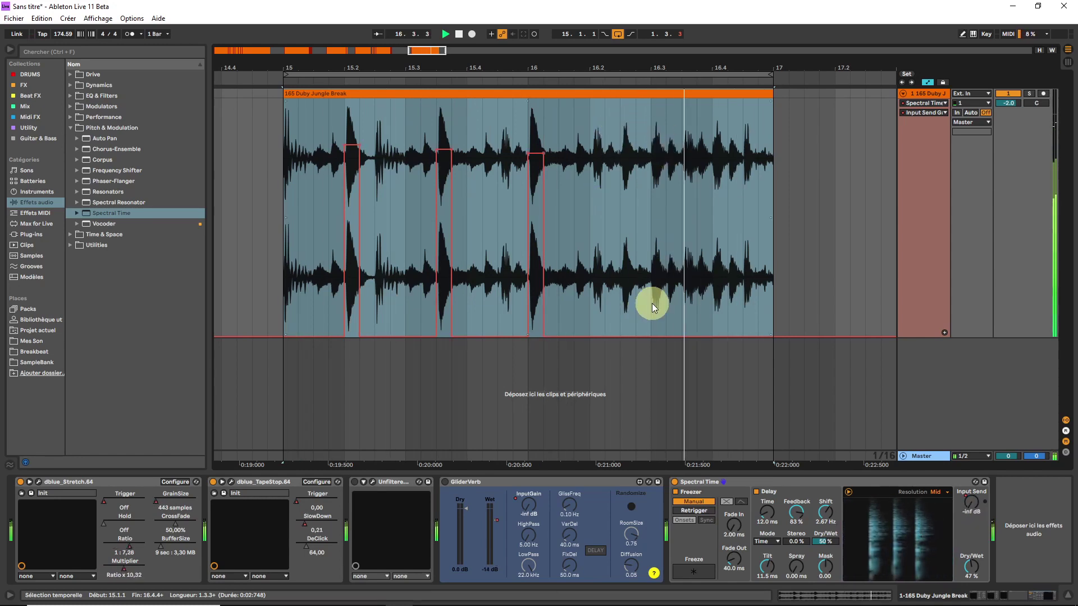
drag(651, 303, 750, 159)
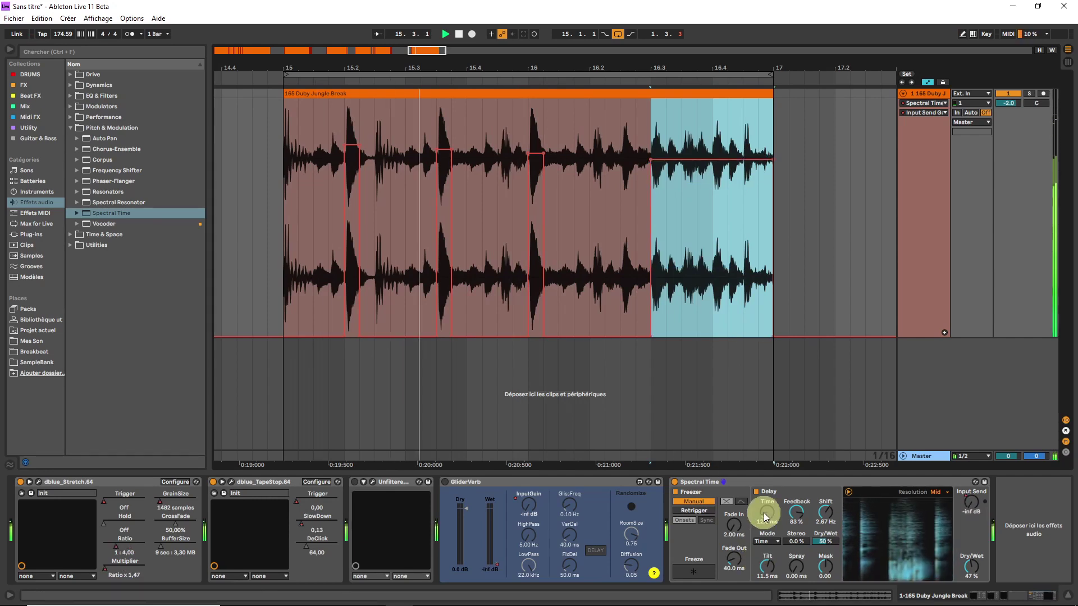
drag(647, 287, 671, 306)
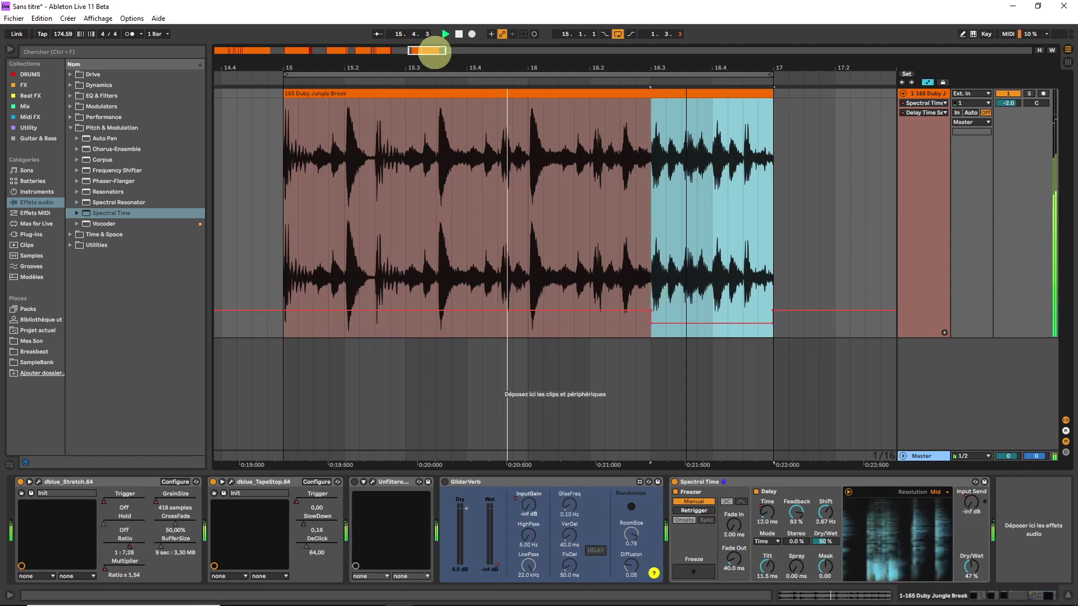
- Duplicate the processed clip from bar 15 to bar 17 and loop the copy
drag(436, 48, 440, 52)
click(439, 92)
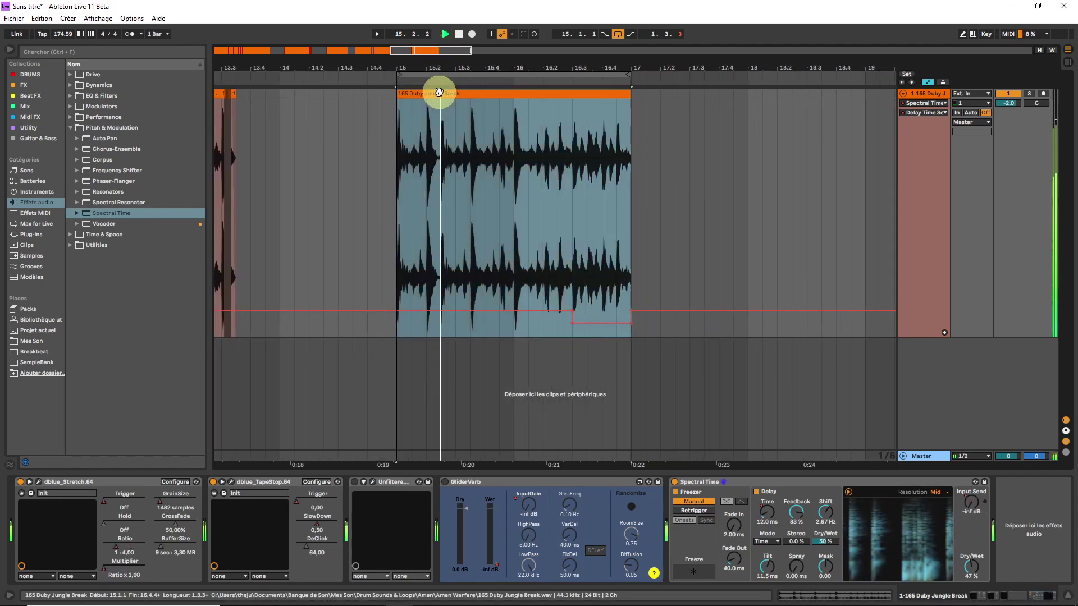
key(ctrl+d)
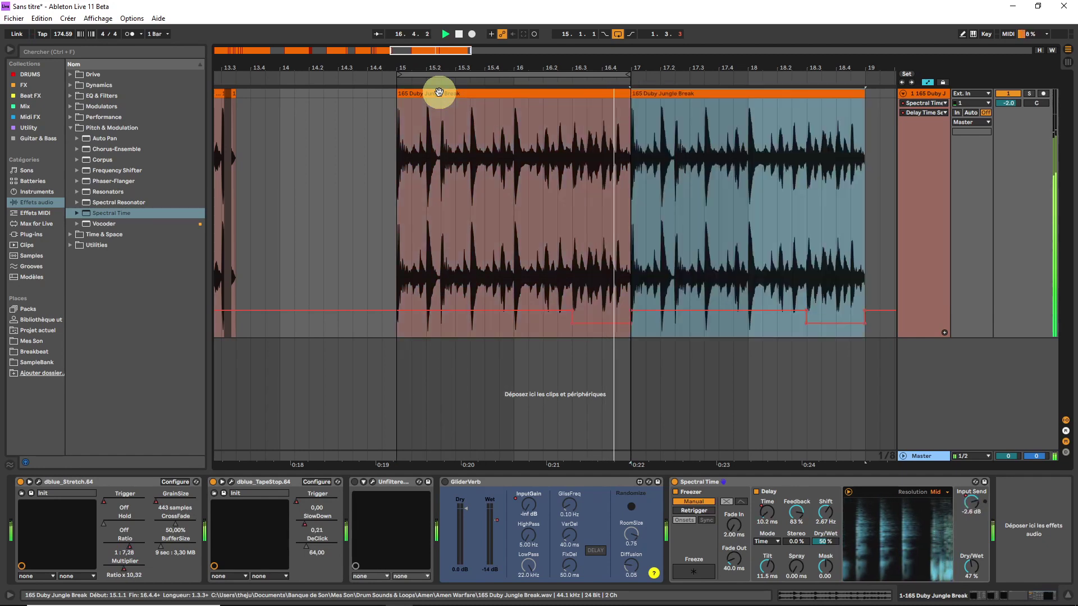
click(480, 504)
- Try Freeze in Manual mode, then switch Spectral Time's Freezer to Retrigger with Onsets and turn Freeze on
click(678, 574)
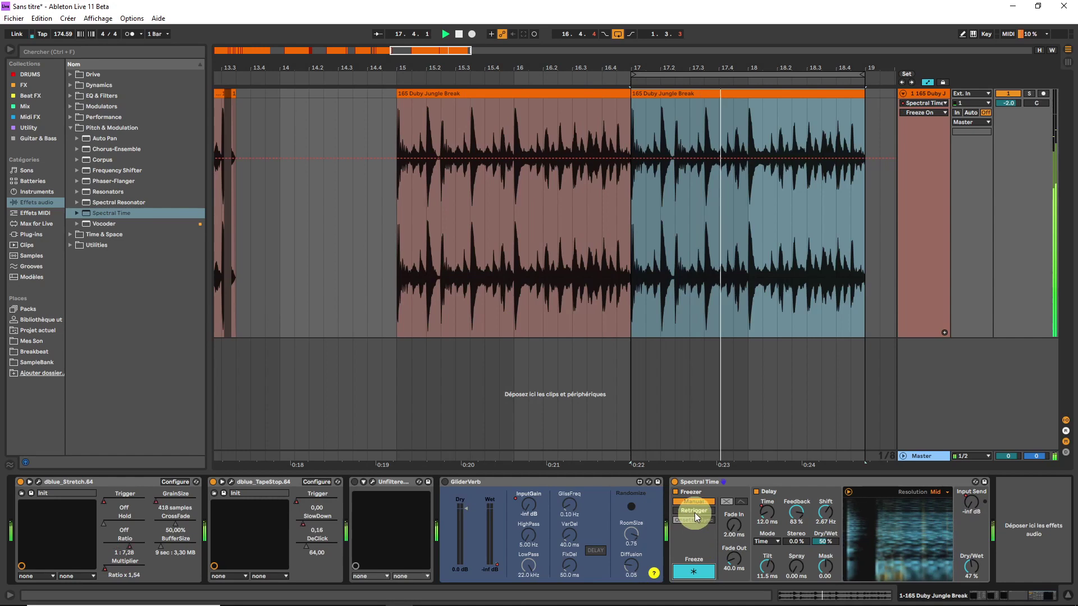
click(695, 513)
click(699, 573)
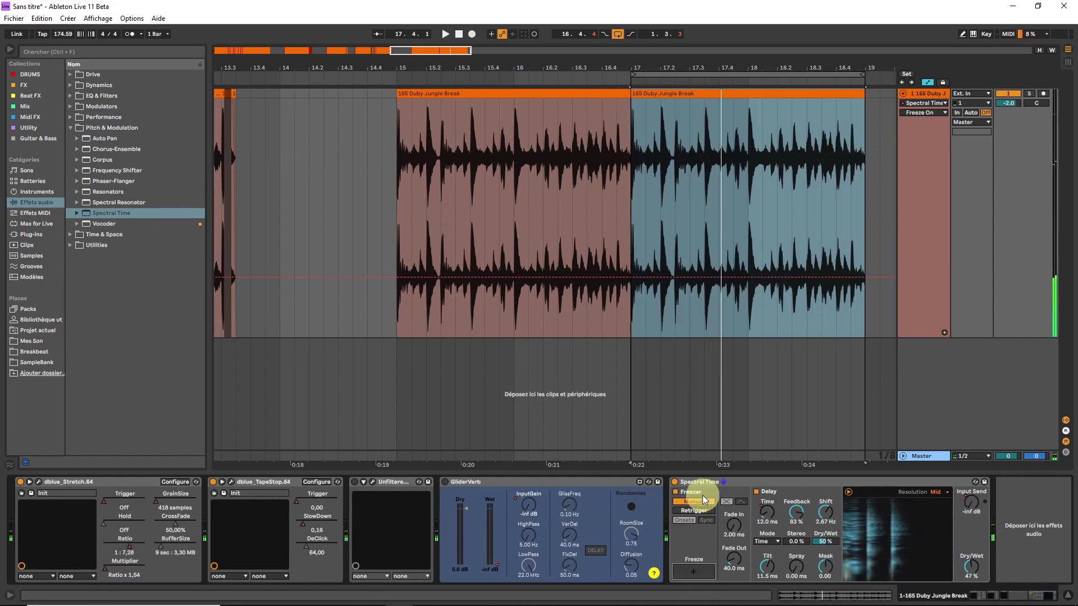
click(695, 513)
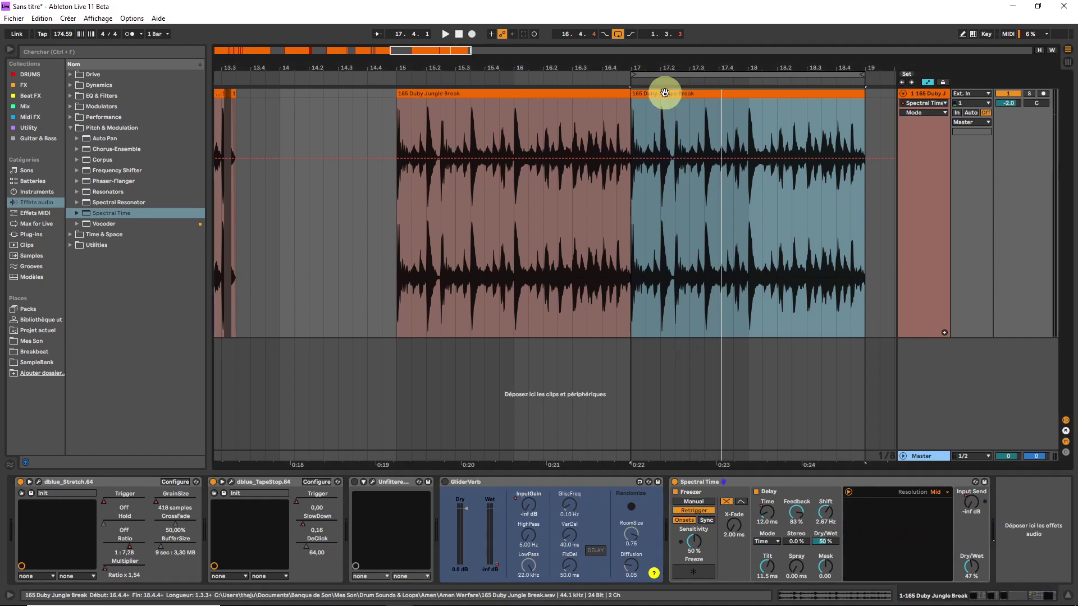
click(695, 571)
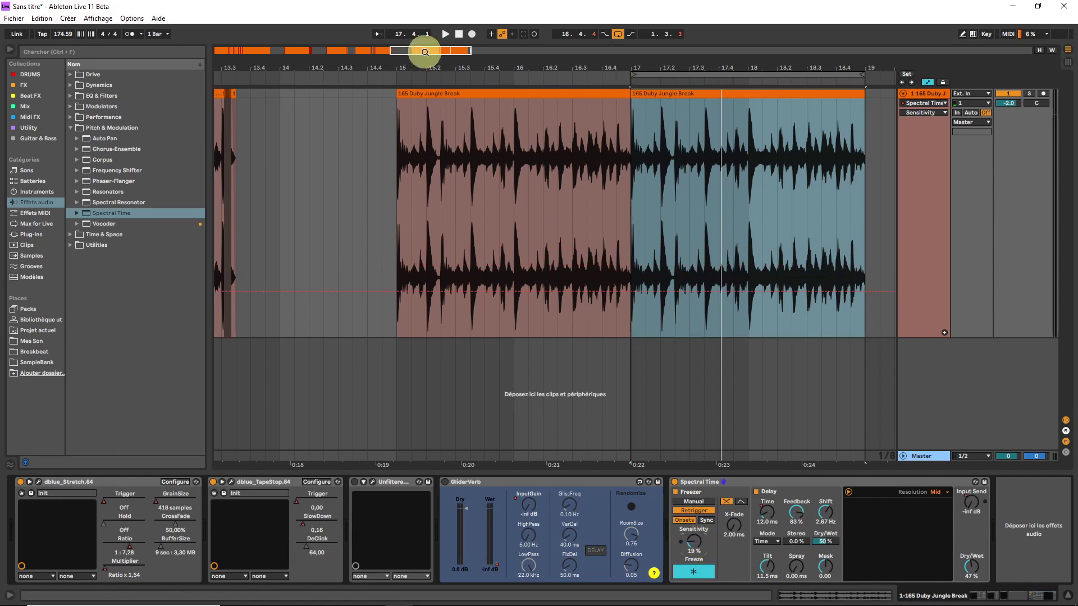
- Raise the Input Send automation to 0.0 dB across the whole clip at bar 17
drag(421, 44, 446, 54)
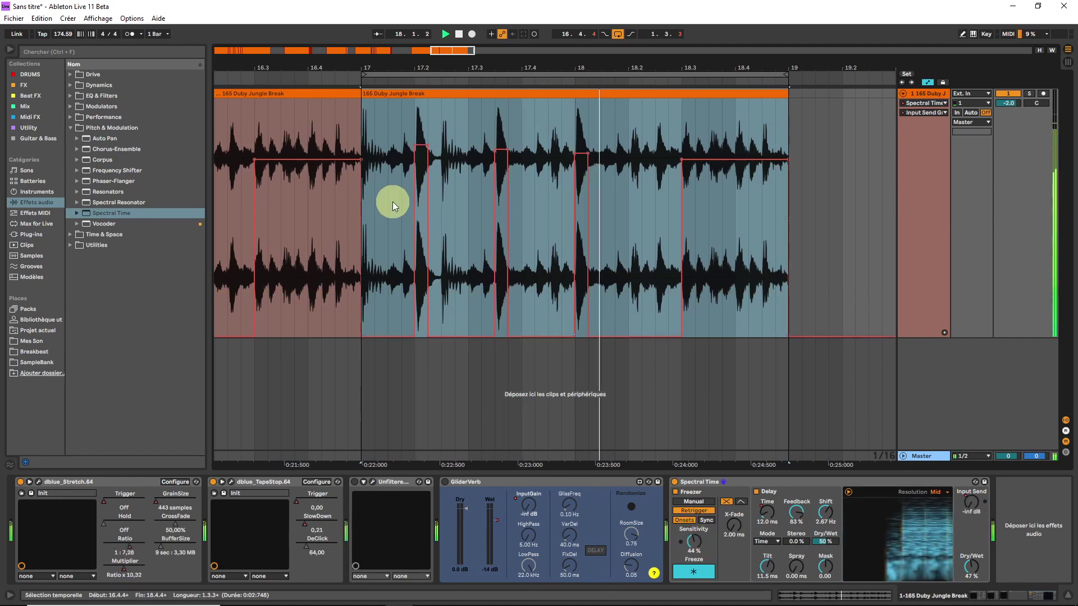
drag(381, 332, 393, 116)
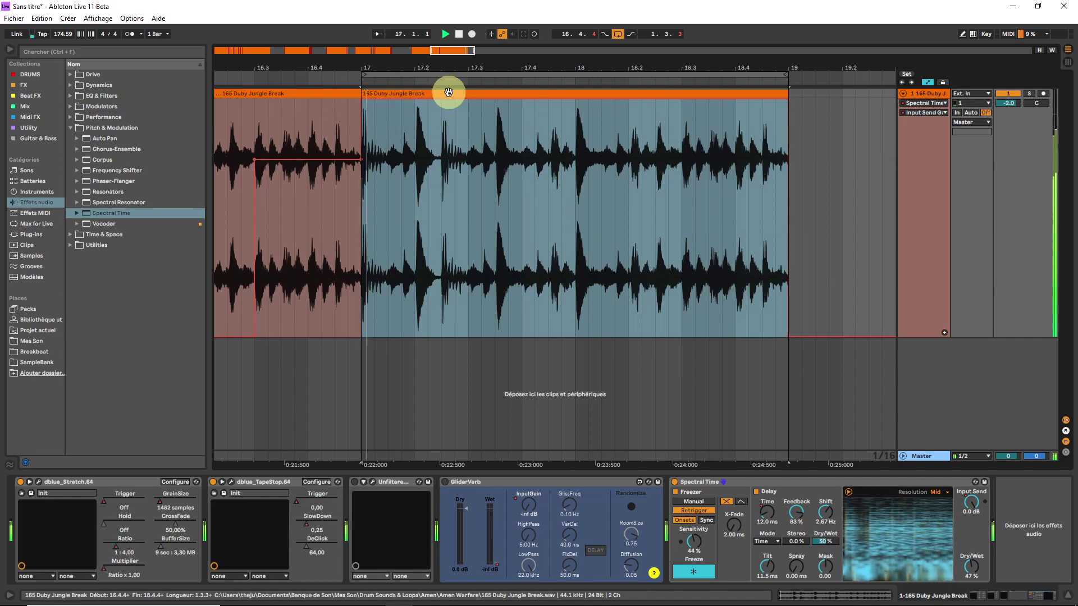
- Set the Freezer's Sensitivity to 60 % and Spectral Time's overall Dry/Wet to 48 %
mouse_move(696, 542)
mouse_down()
mouse_move(696, 531)
mouse_move(696, 540)
mouse_up()
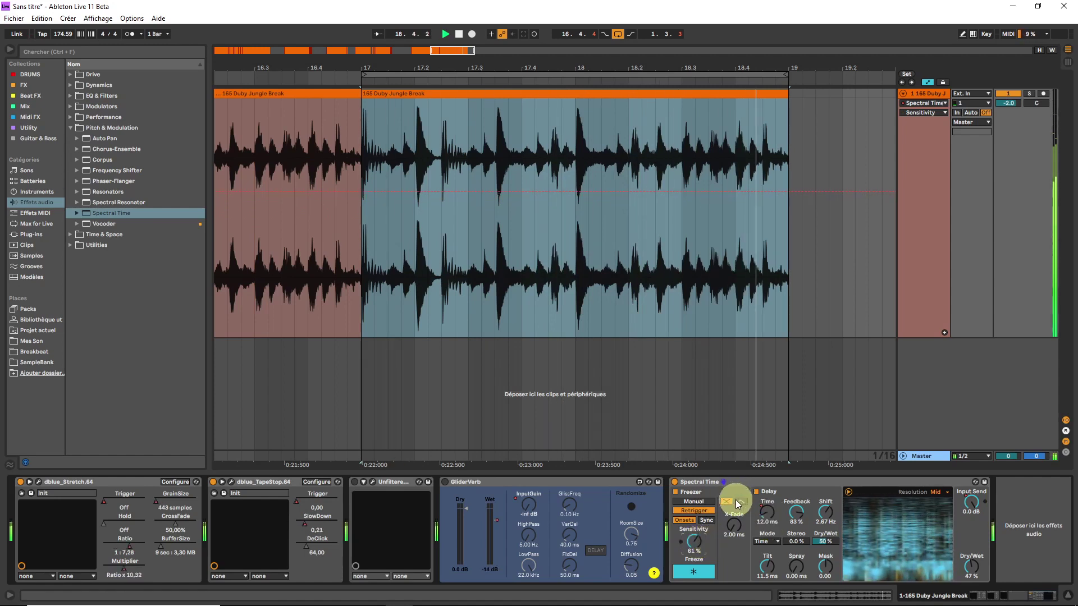
mouse_move(972, 568)
mouse_down()
mouse_move(972, 534)
mouse_move(971, 579)
mouse_move(971, 568)
mouse_up()
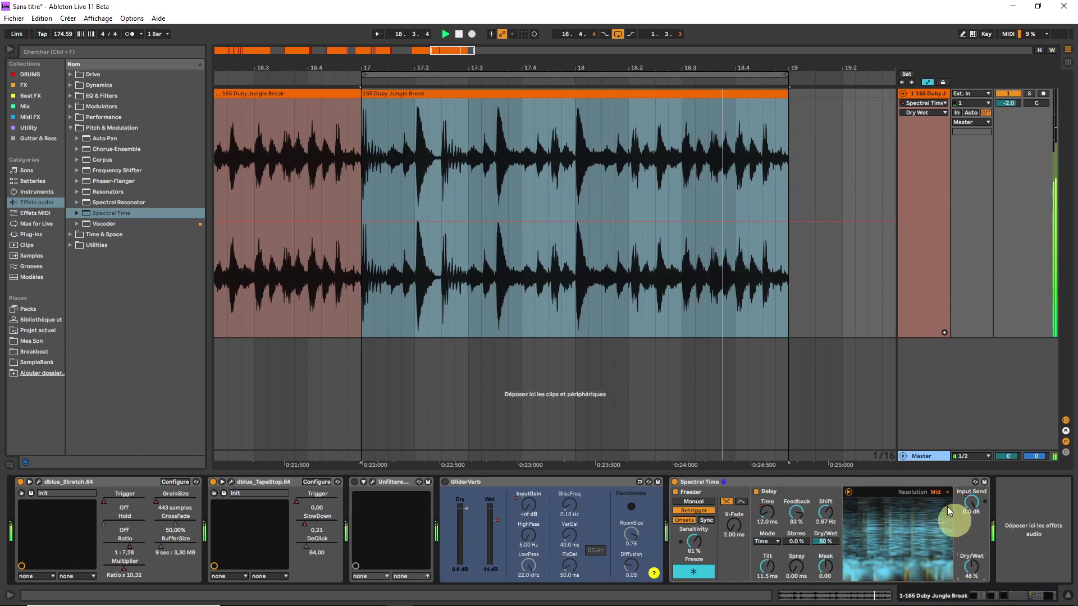
drag(694, 542, 694, 543)
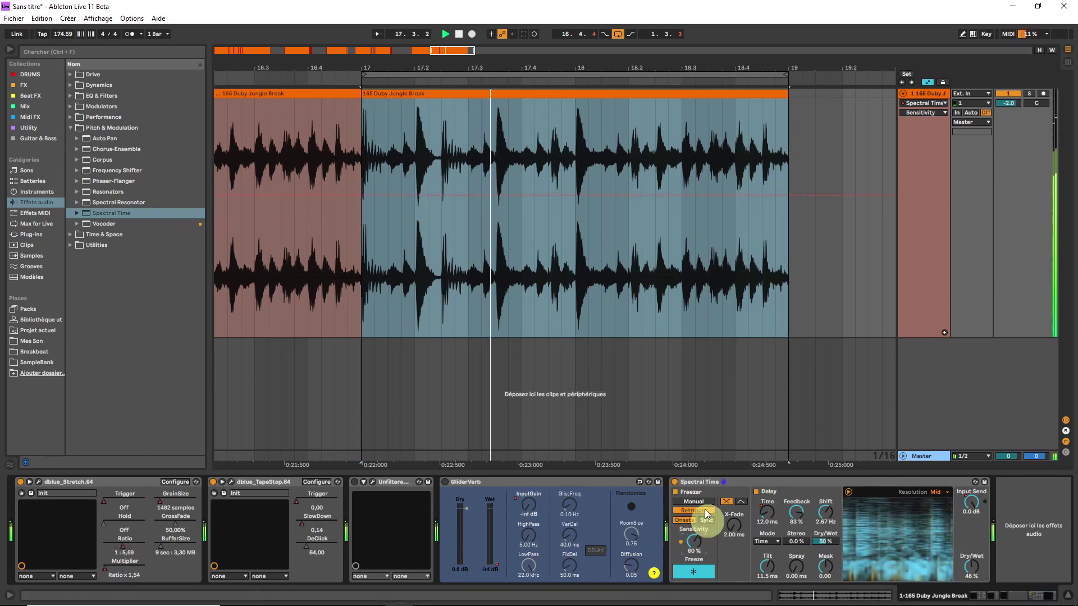
- Set the delay's Feedback to 72 %, Shift to -12.0 Hz, Dry/Wet to 96 %, Tilt to 0.36 ms, Spray to 44.4 ms and Mask to 0.59
mouse_move(794, 503)
mouse_down()
mouse_move(797, 516)
mouse_move(823, 513)
mouse_move(823, 543)
mouse_move(767, 574)
mouse_move(825, 564)
mouse_up()
click(767, 568)
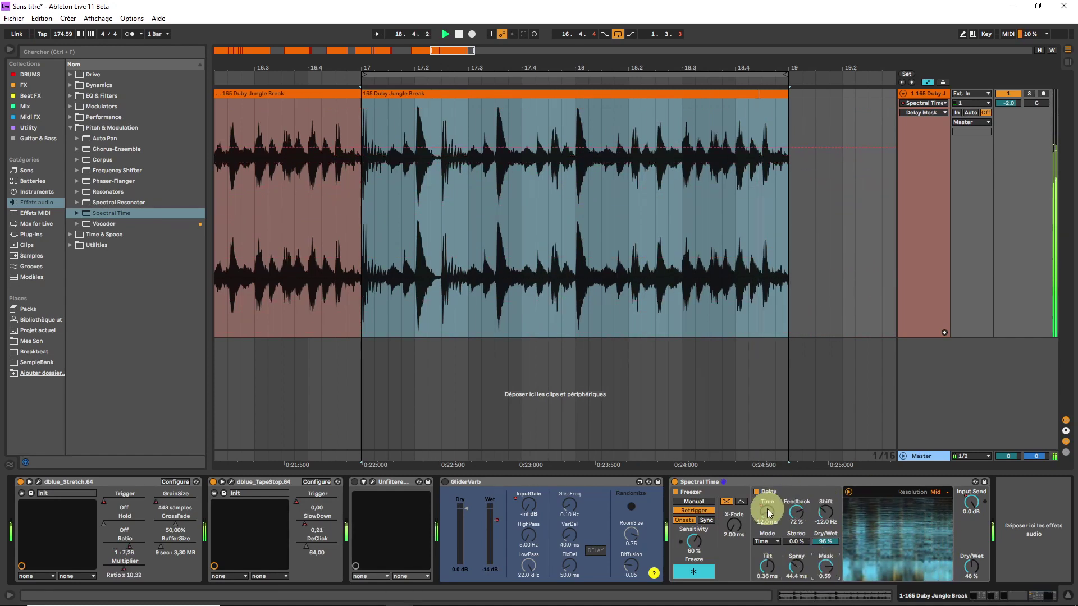
- Try a delay Time of 100 ms, return it to 12.0 ms, and set the delay's Feedback to 65 %
drag(767, 512, 767, 508)
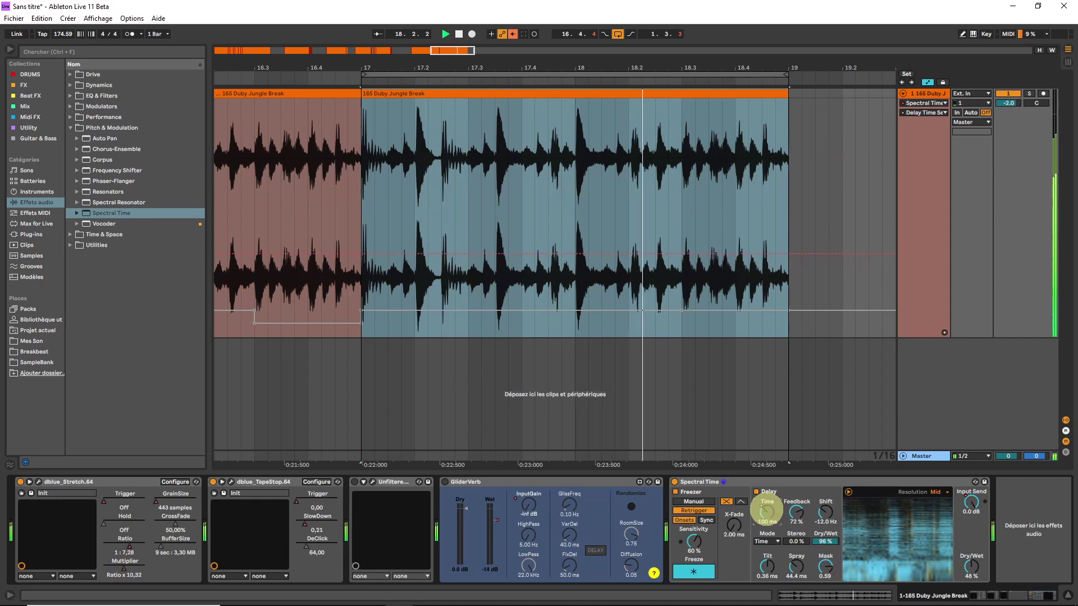
mouse_move(767, 512)
mouse_down()
mouse_move(756, 521)
mouse_move(768, 512)
mouse_up()
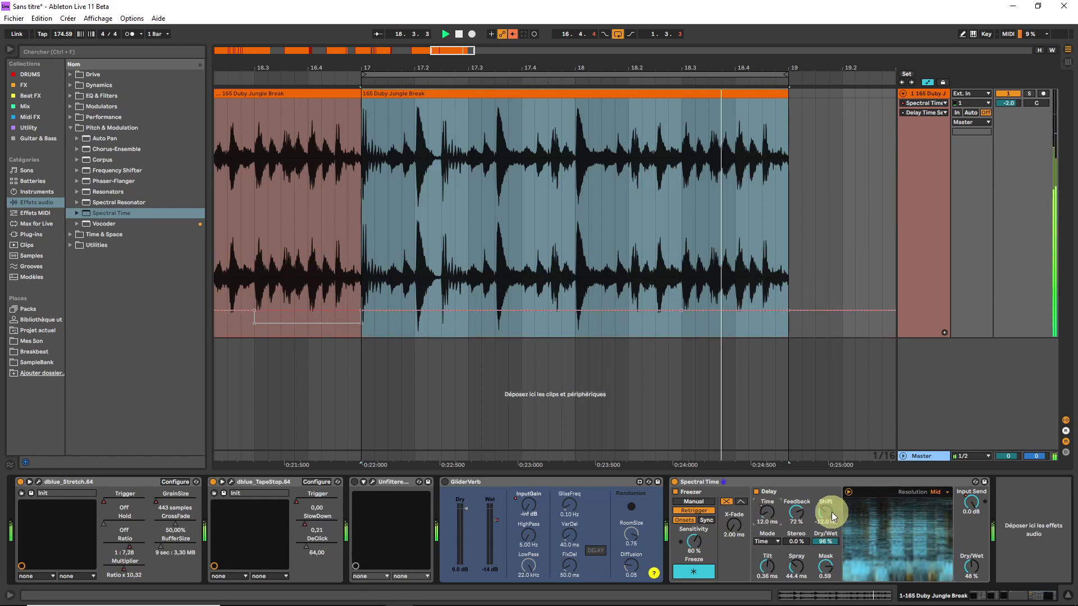
drag(832, 515, 800, 510)
click(445, 35)
drag(447, 49, 440, 48)
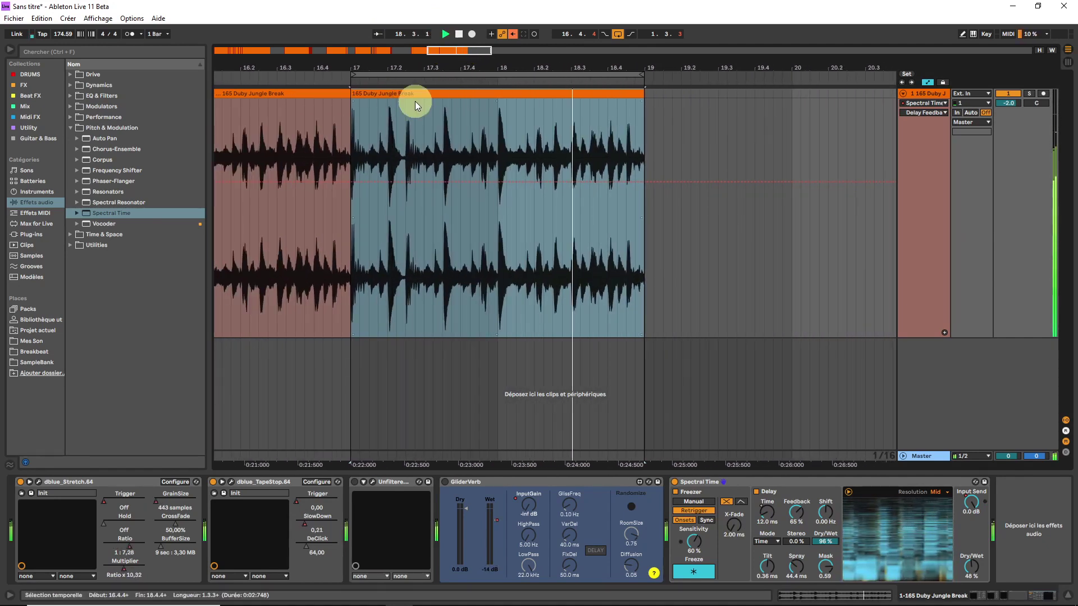
- Hide the automation lanes and remove the ranges 17.1.3 to 17.2.1 and 17.3.1 to 17.3.3 from the clip at bar 17
key(a)
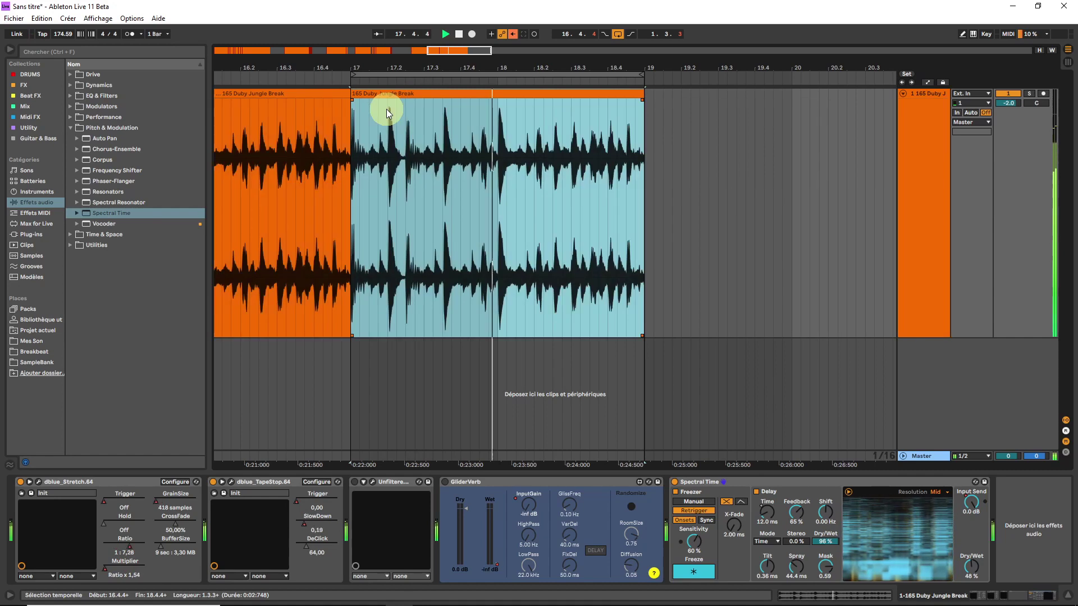
drag(370, 188, 387, 227)
key(Delete)
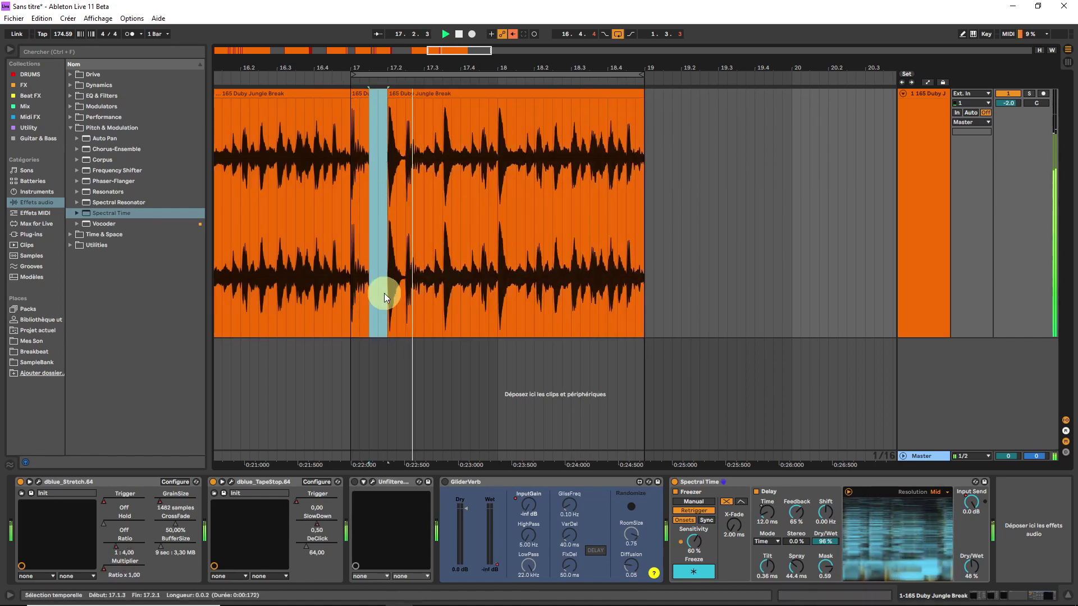
drag(425, 146, 444, 274)
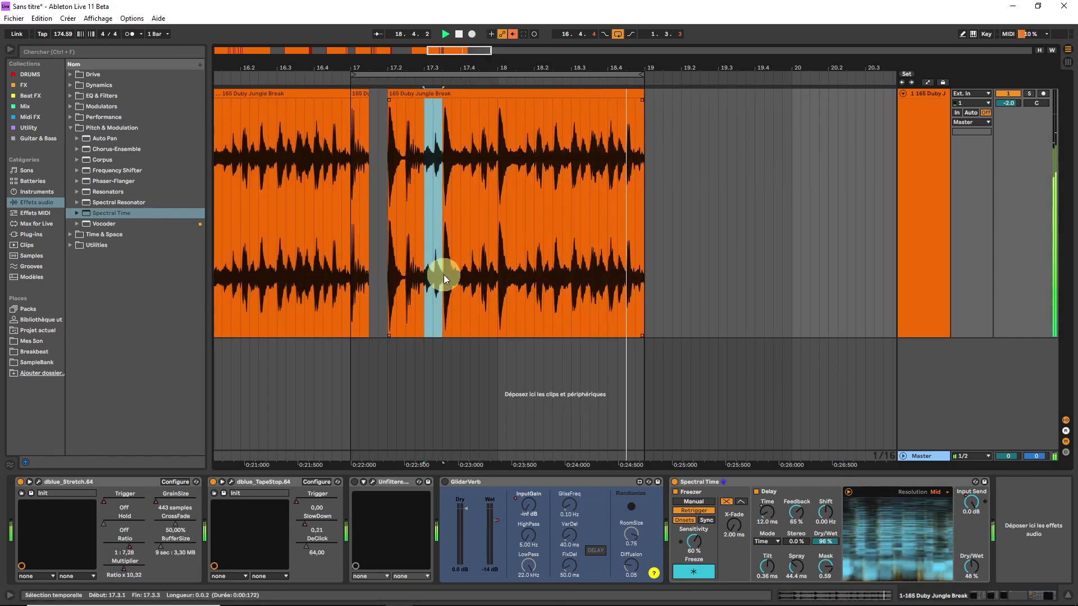
key(Delete)
key(Delete)
- Cut the ranges 17.4.1 to 18.1.1 and 18.1.3 to 18.2.3 out of the jungle break clip
drag(461, 183, 500, 306)
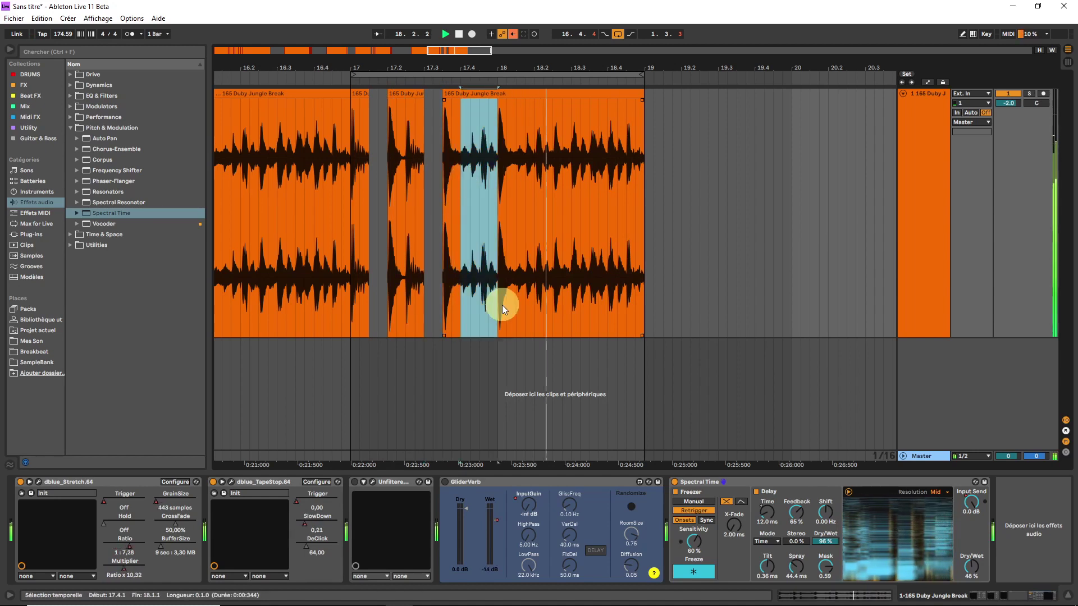
key(ctrl+e)
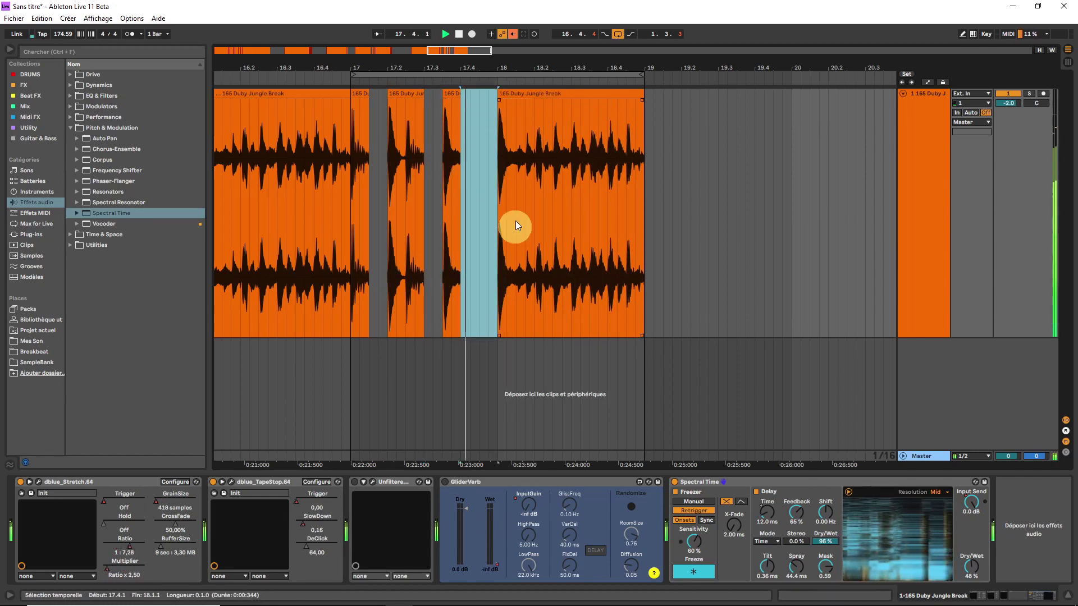
key(Delete)
drag(515, 168, 555, 312)
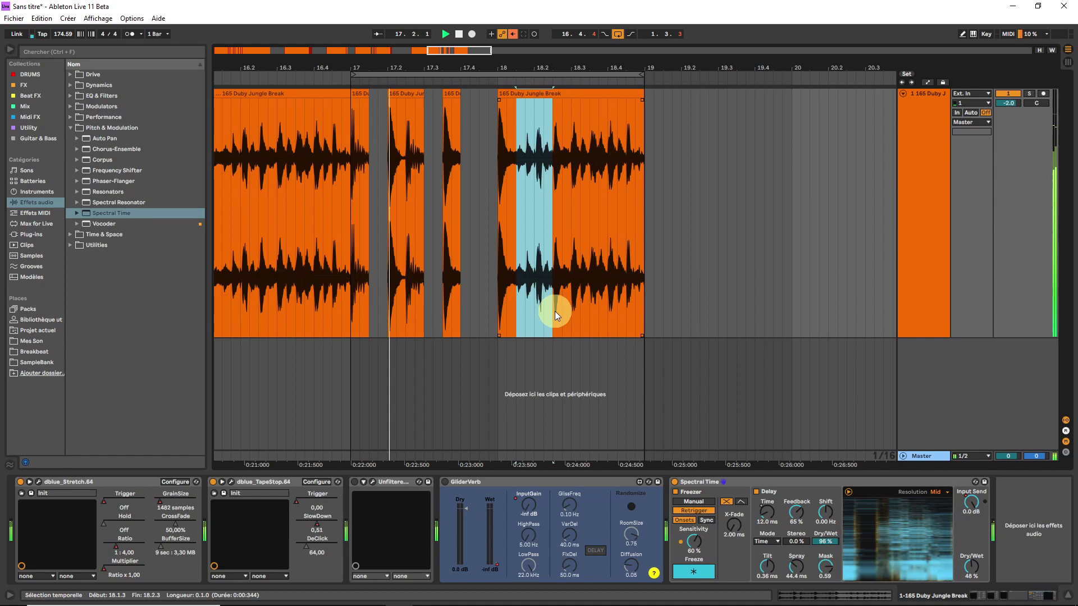
key(ctrl+e)
key(Delete)
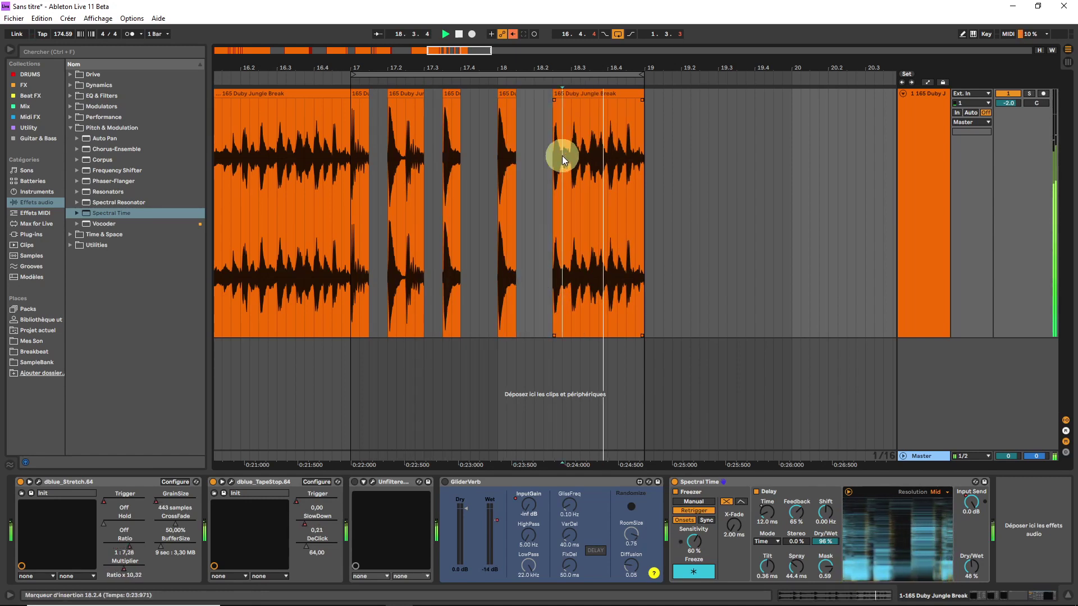
- Remove the ranges 18.2.4 to 18.3.3, 18.3.4 to 18.4.1 and 18.4.2 to 18.4.3 from the break's remaining part
drag(562, 156, 588, 318)
key(ctrl+e)
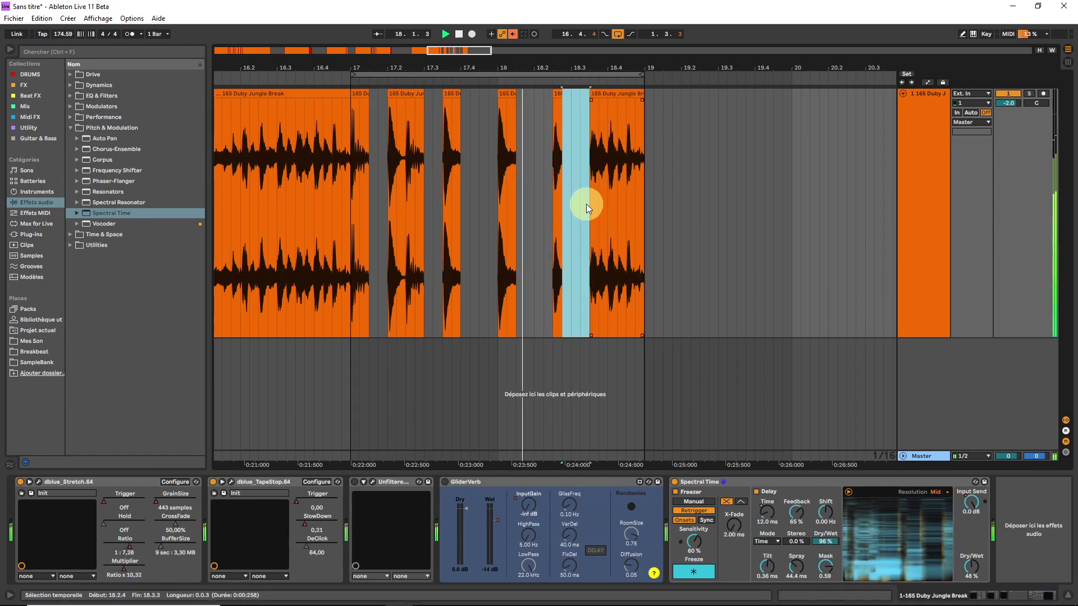
key(Delete)
click(601, 305)
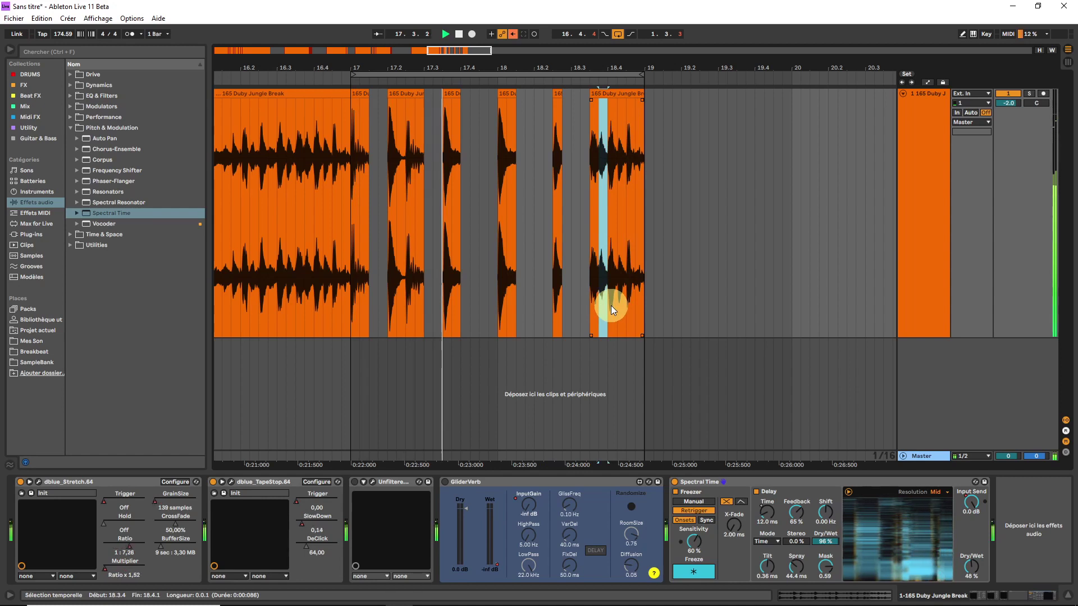
key(Delete)
drag(617, 206, 624, 272)
key(ctrl+e)
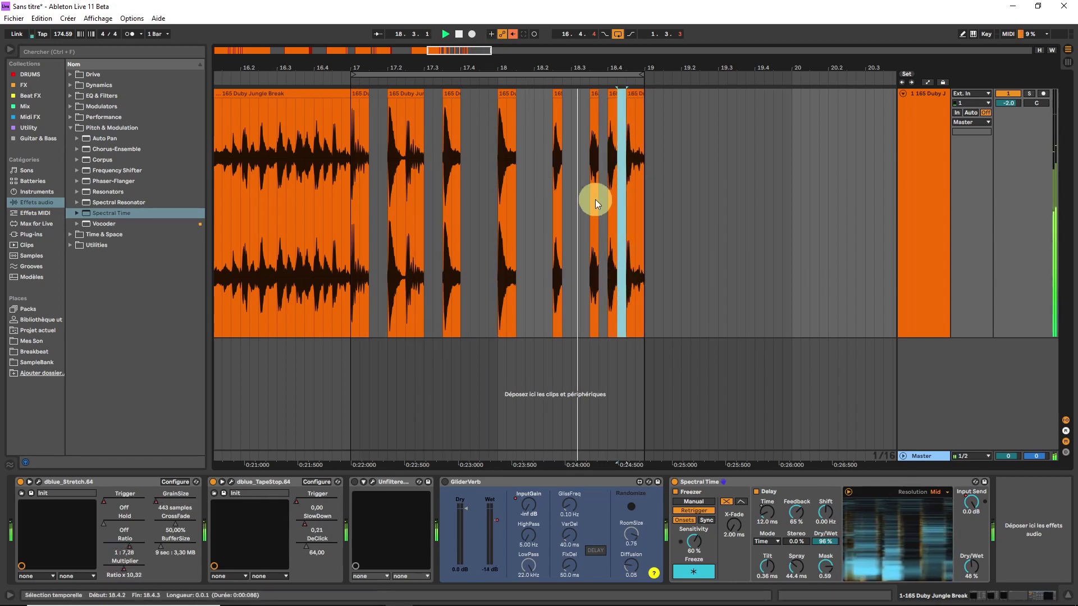
key(Delete)
- Add short fade-outs to the ends of the break slices starting at 18, 17.3.3 and 17.2
click(510, 100)
click(453, 103)
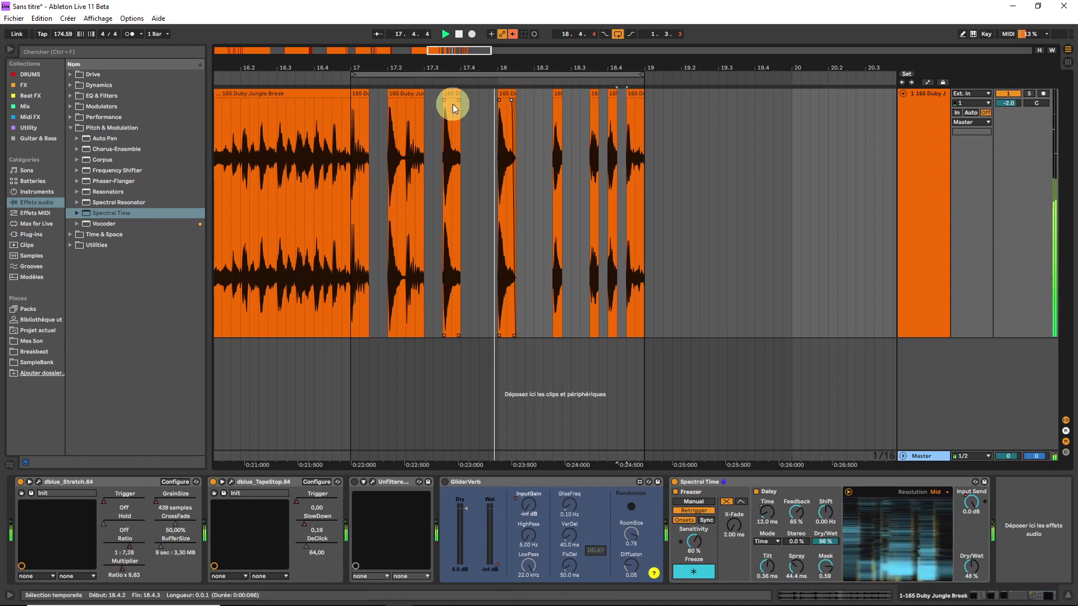
click(423, 103)
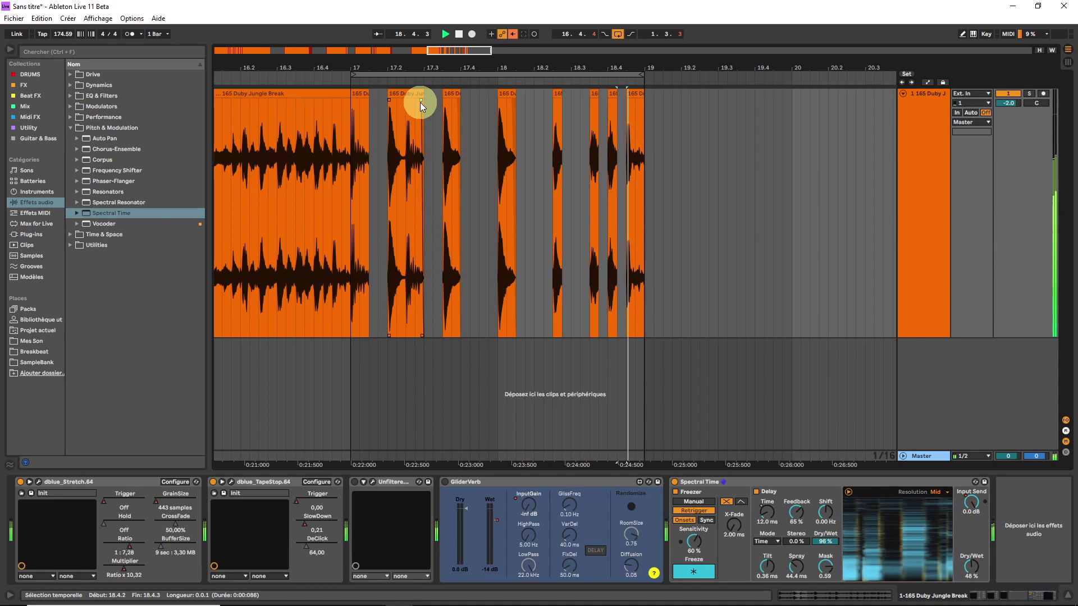
- Set Spectral Time's delay Time to 41.2 ms and Feedback to 89 %, keeping the Time mode
drag(768, 512, 768, 505)
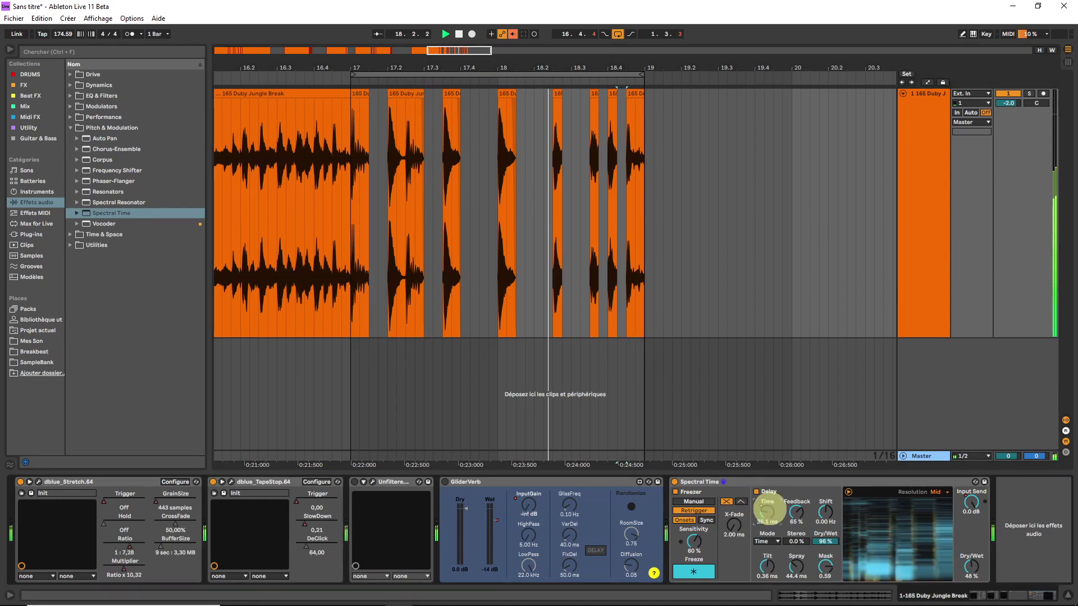
click(768, 541)
click(768, 549)
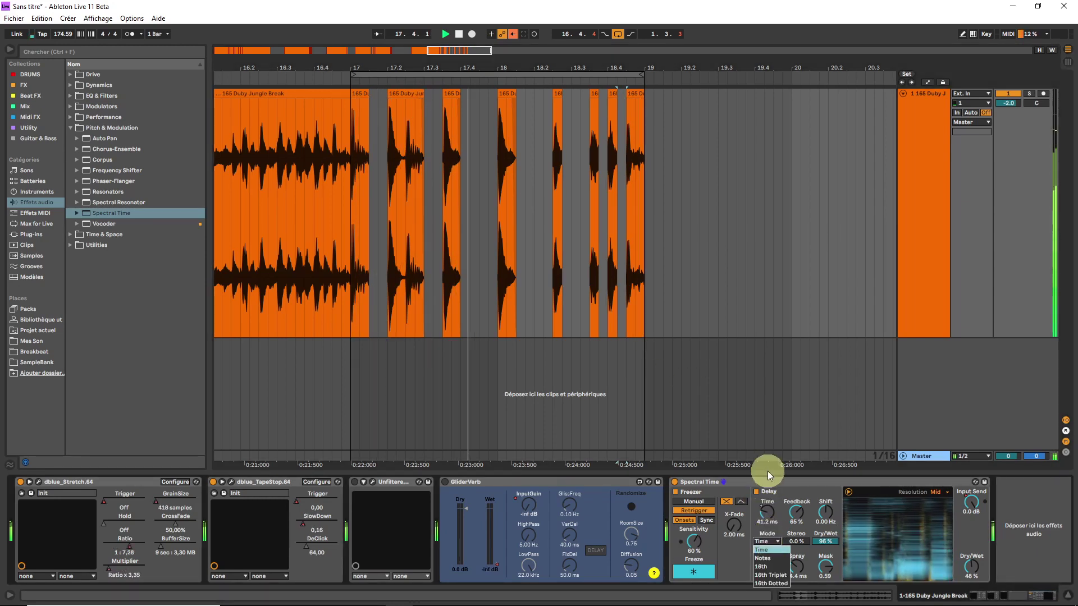
mouse_move(796, 512)
mouse_down()
mouse_move(754, 513)
mouse_move(797, 513)
mouse_up()
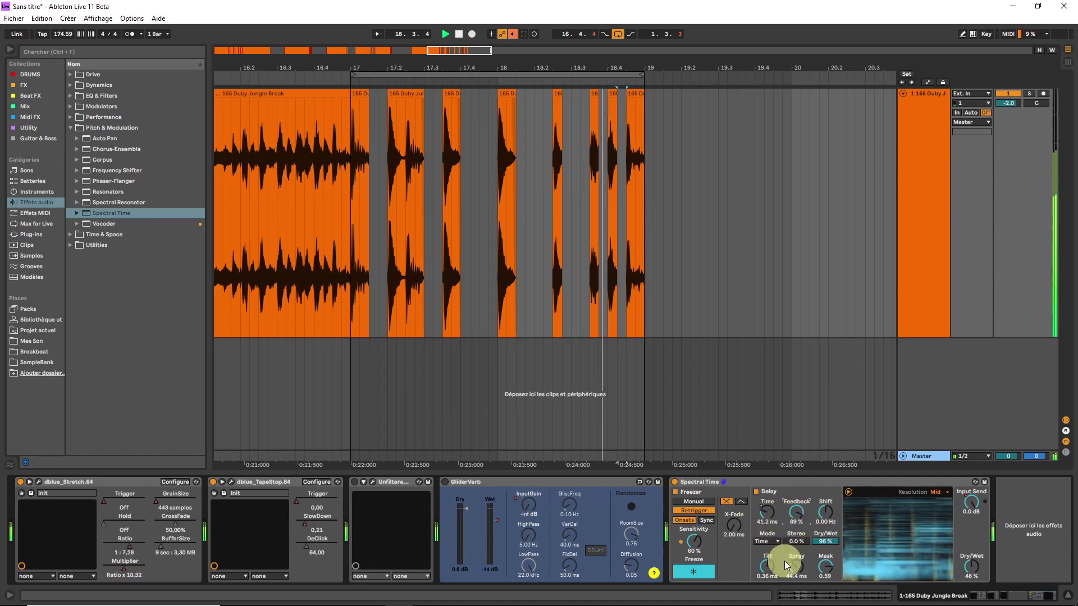
- Set the delay's Mask to -0.59, Spray to 242 ms, Tilt to 642 ms and Shift to -41.9 Hz
drag(824, 566, 766, 561)
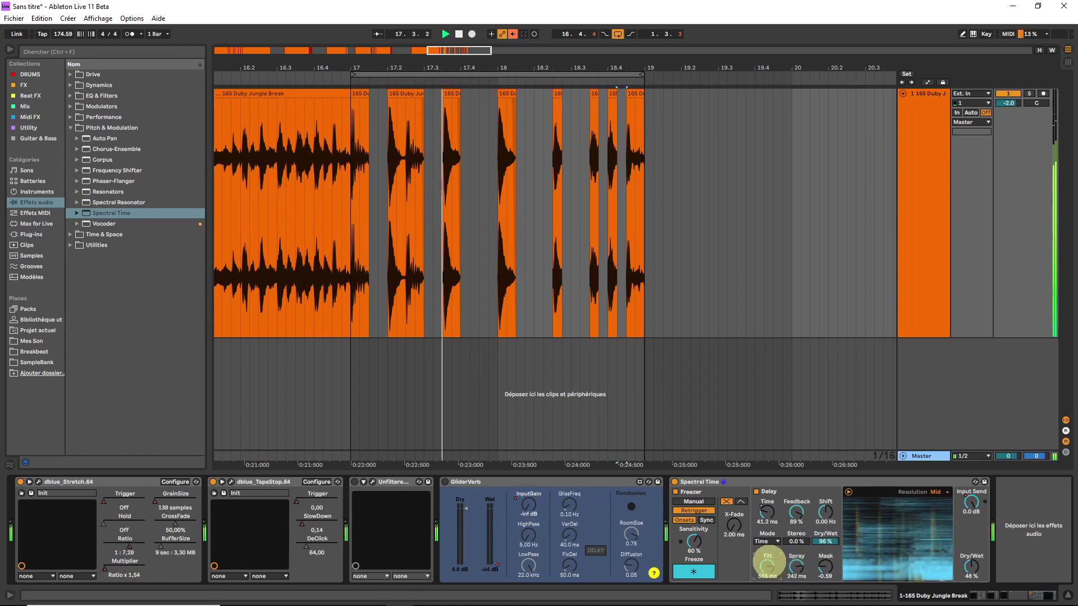
drag(824, 512, 824, 512)
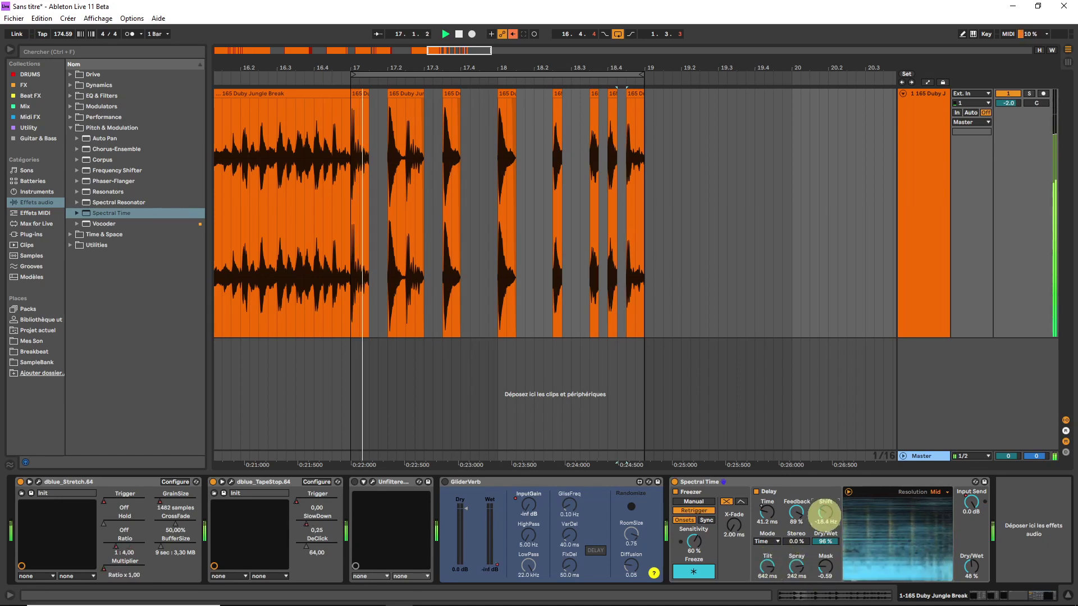
drag(824, 512, 824, 514)
- Set Spectral Time's Resolution to High and the delay's Feedback to 79 %
click(936, 492)
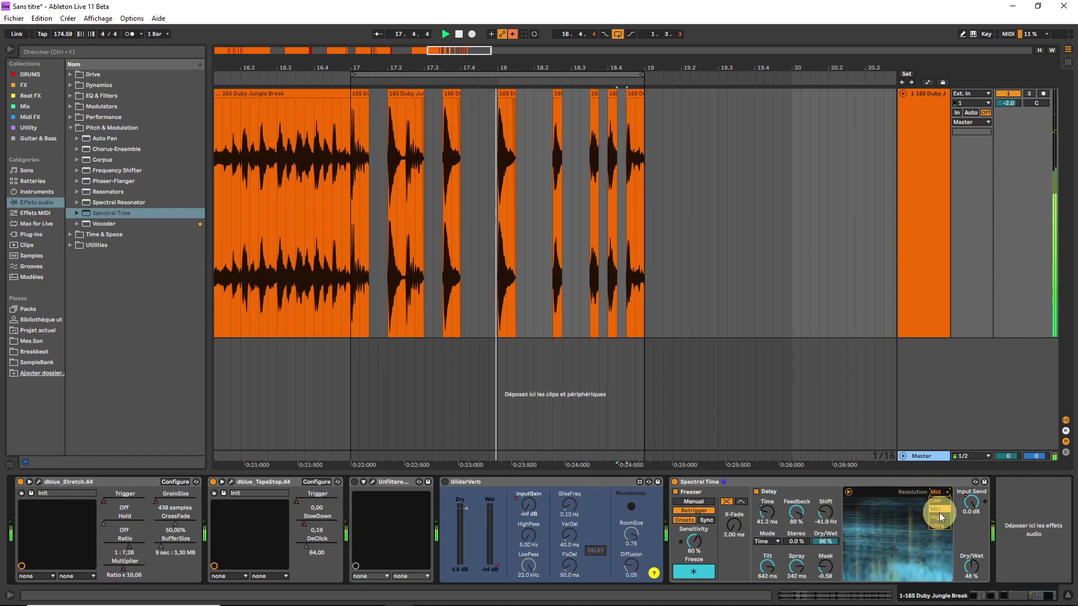
click(939, 517)
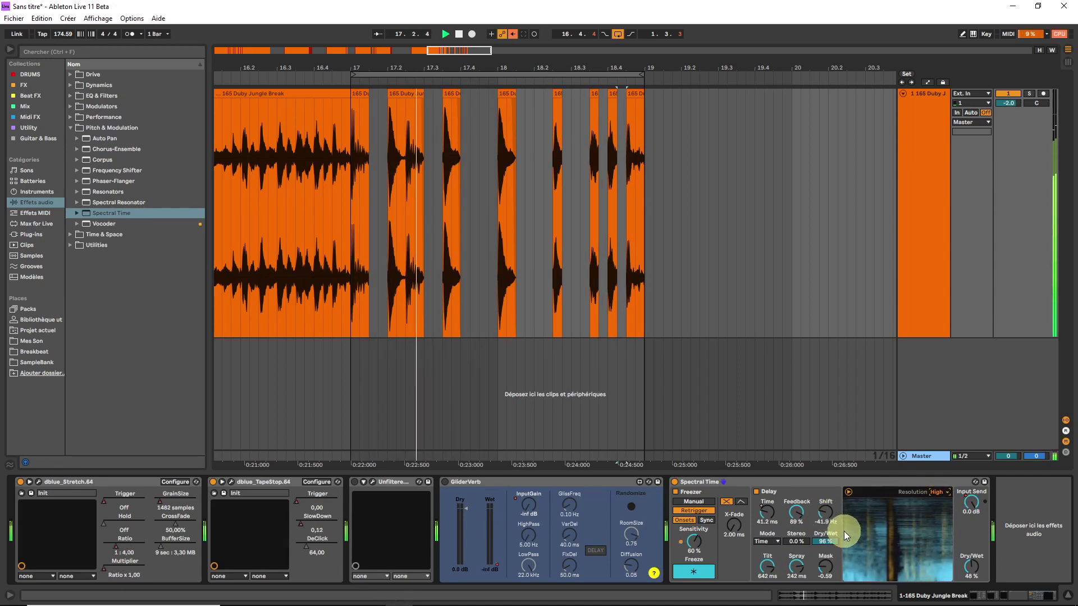
drag(796, 511, 796, 515)
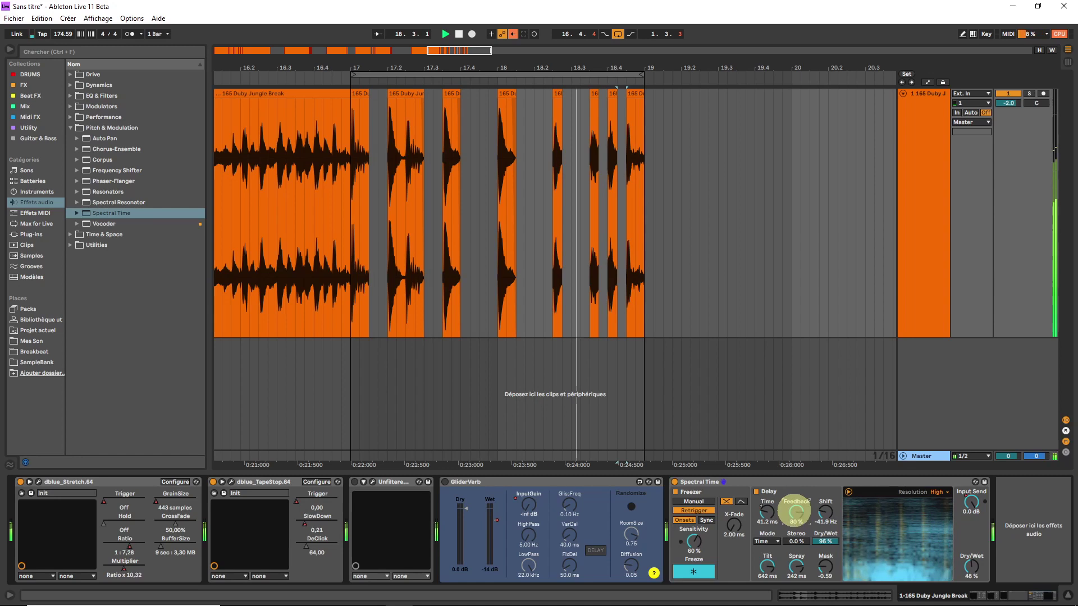
- Collapse Spectral Time's spectrogram display and bring the break copies from bar 9 onward into view
click(848, 492)
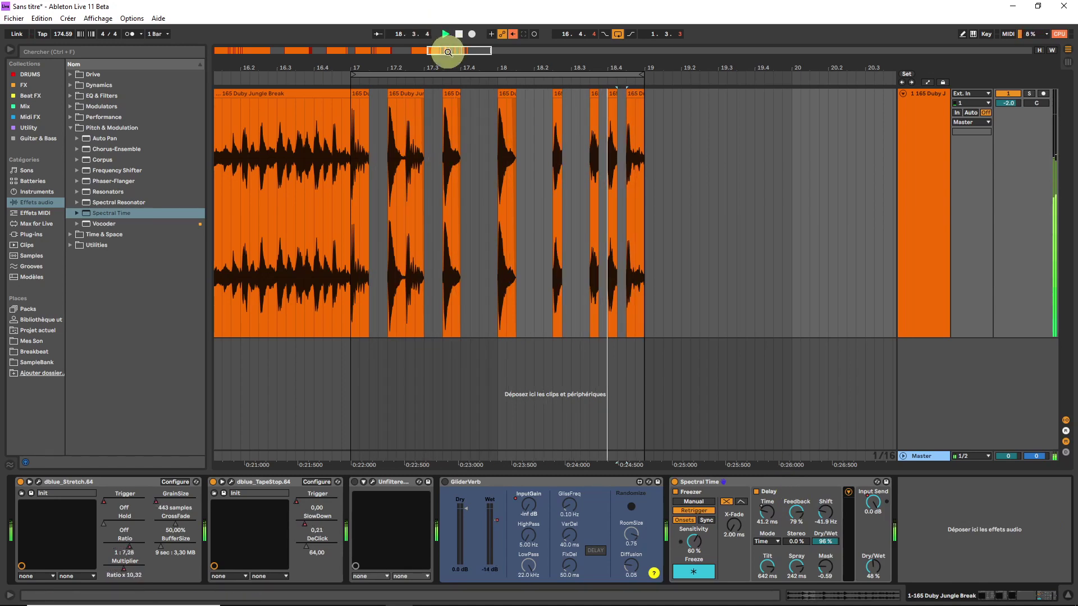
drag(448, 52, 387, 52)
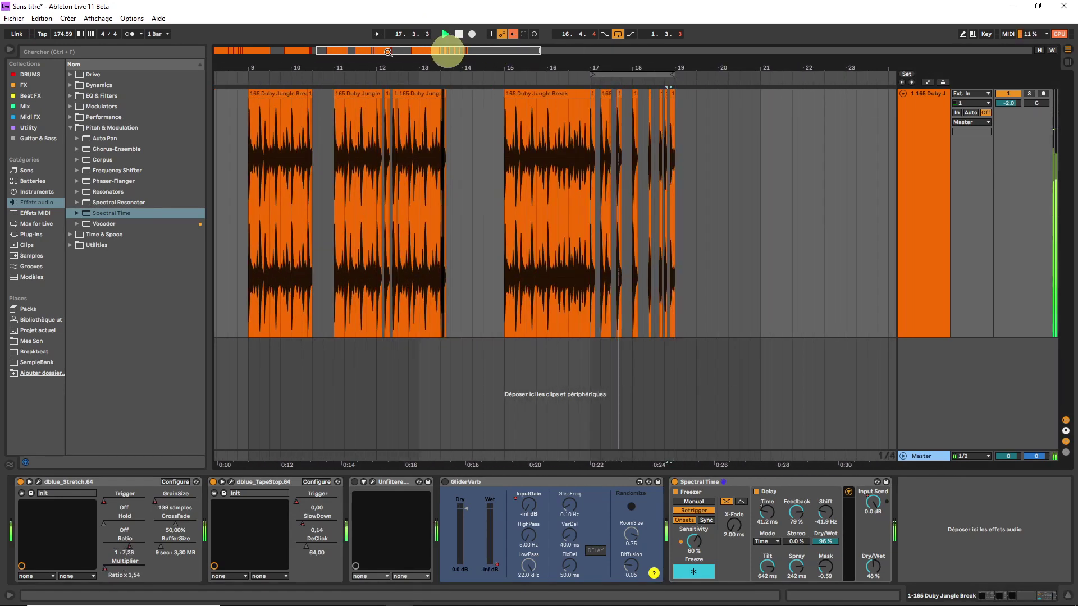